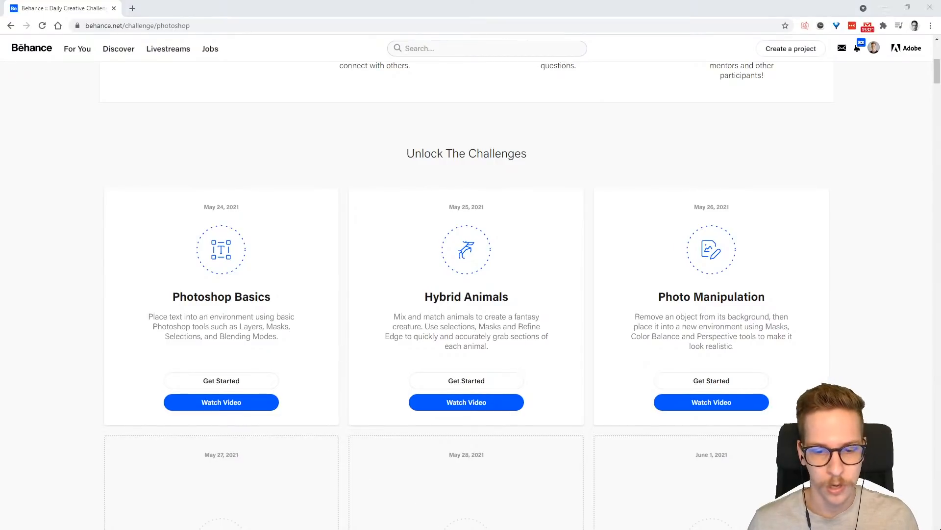
Switch to Discord and browse the artwork and feedback posted in the Adobe Photoshop server's challenge channel
key(alt+Tab)
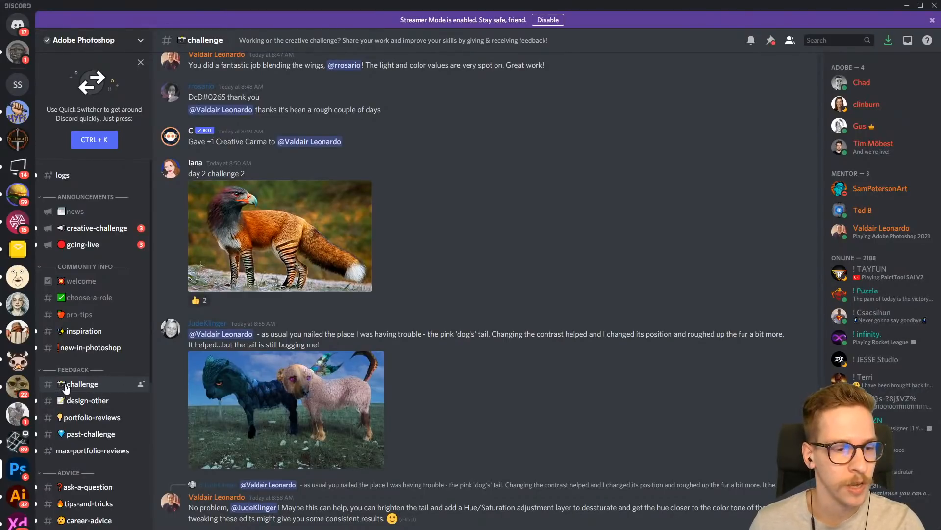
scroll(417, 313, up, 3)
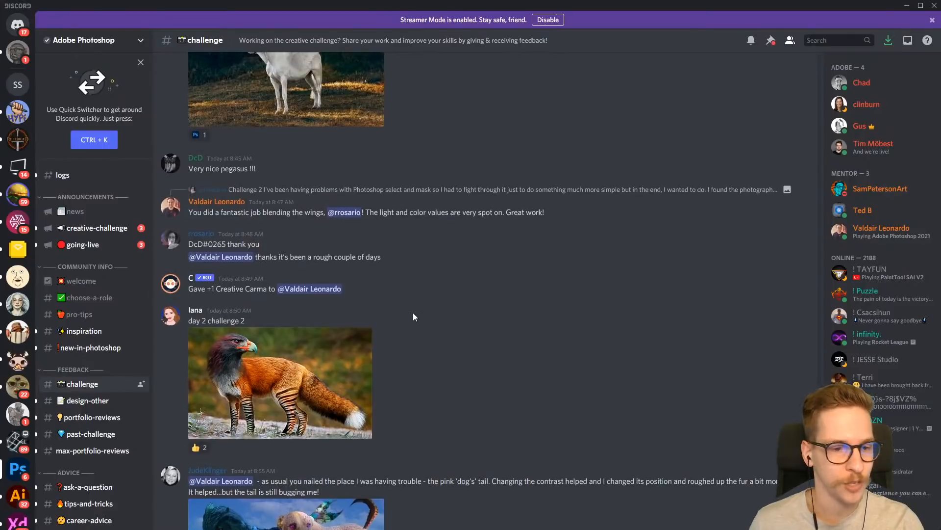
scroll(415, 318, down, 3)
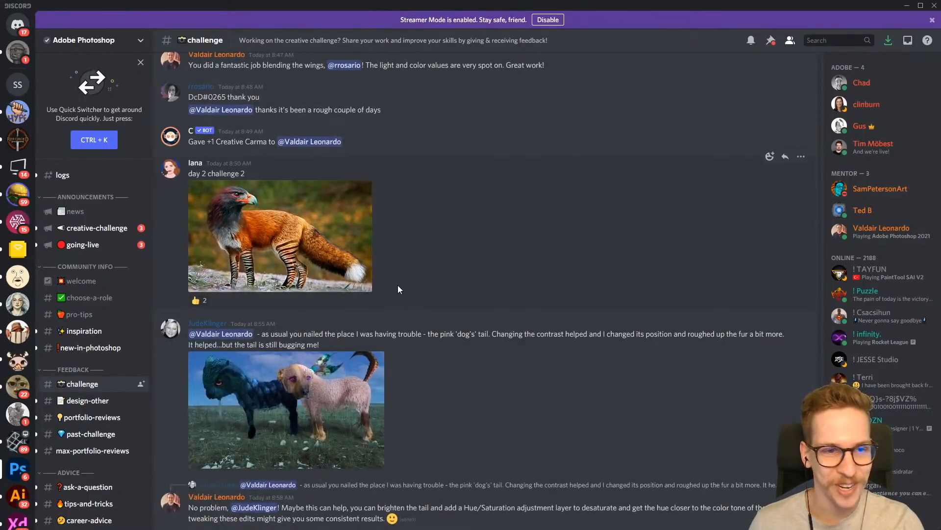
scroll(361, 314, up, 3)
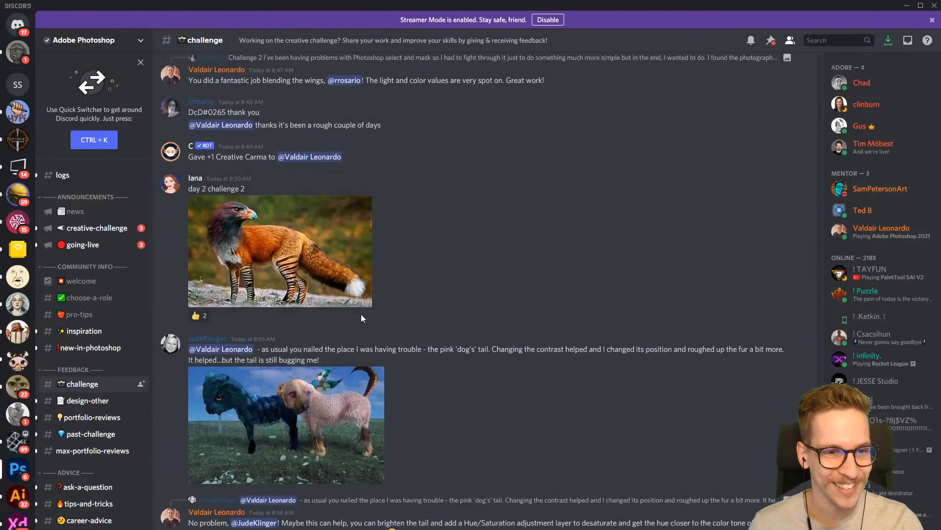
scroll(406, 273, up, 10)
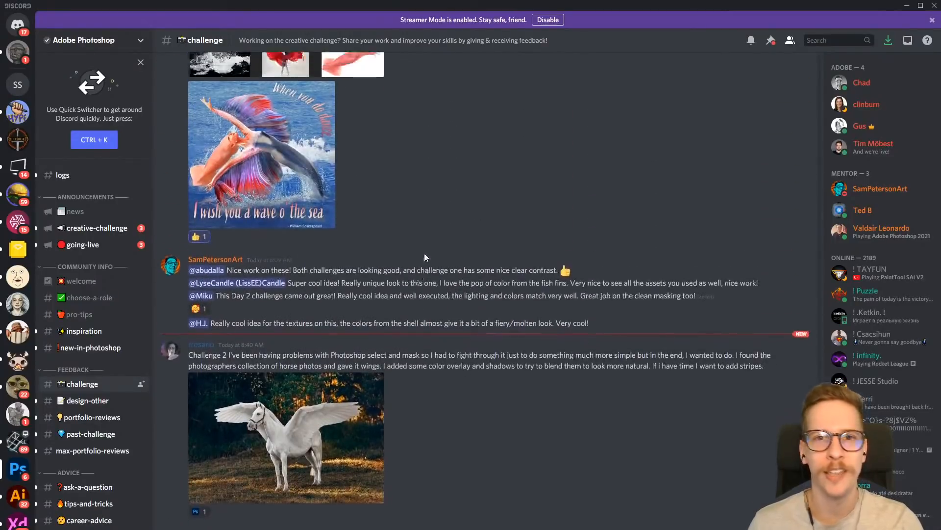
scroll(428, 246, up, 15)
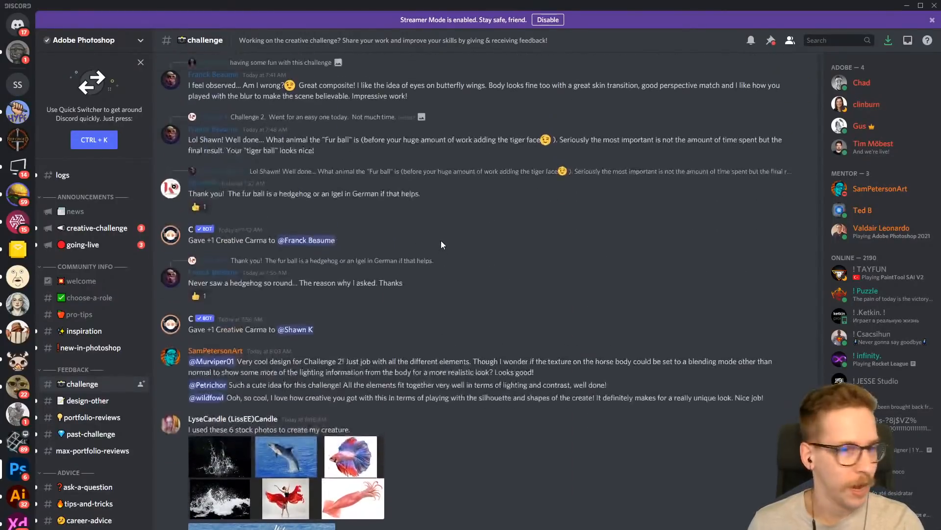
scroll(440, 245, up, 10)
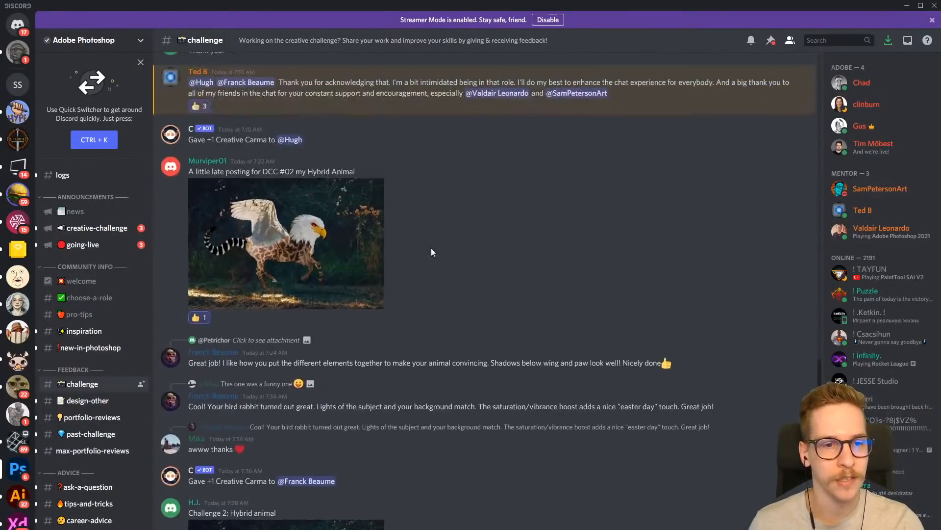
scroll(356, 255, up, 15)
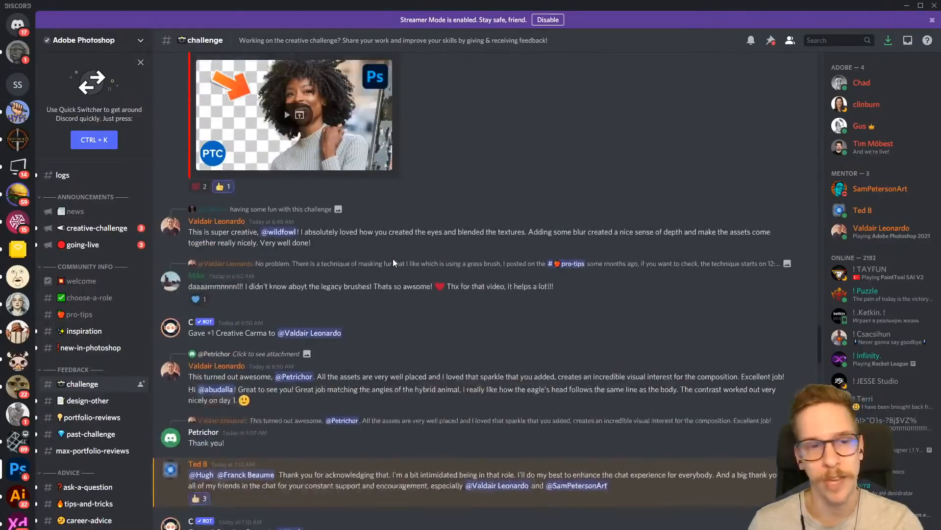
scroll(399, 258, up, 10)
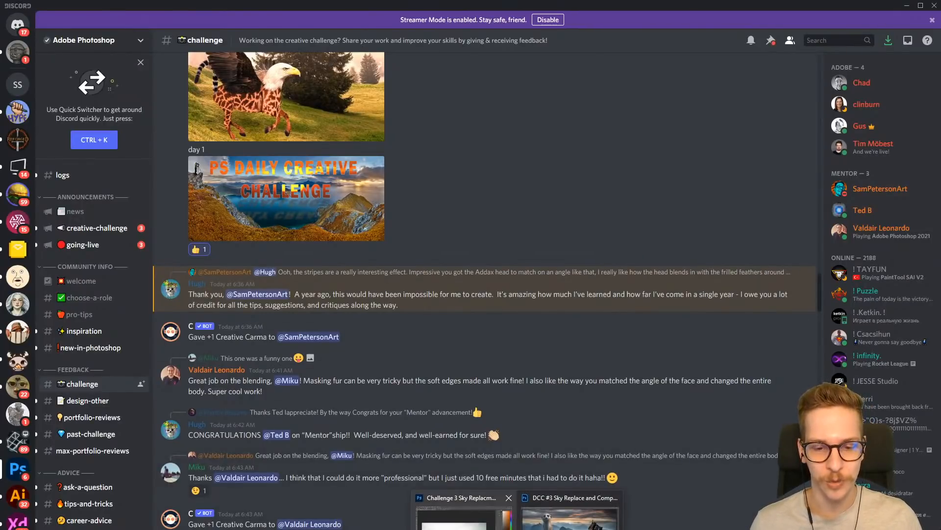
Switch to Photoshop with Challenge 3 Sky Replacment Composite.psd open and bring the whole mountain photo into view
click(440, 524)
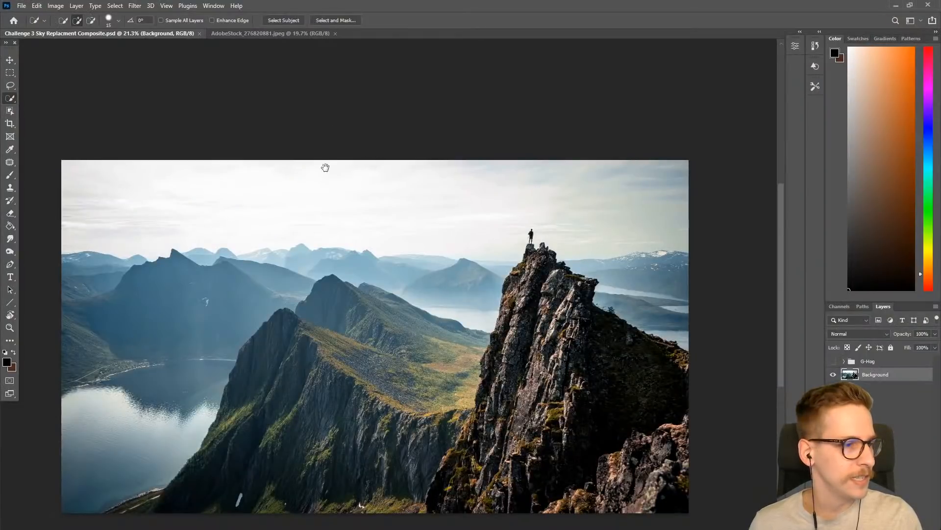
drag(326, 167, 334, 99)
drag(351, 133, 362, 119)
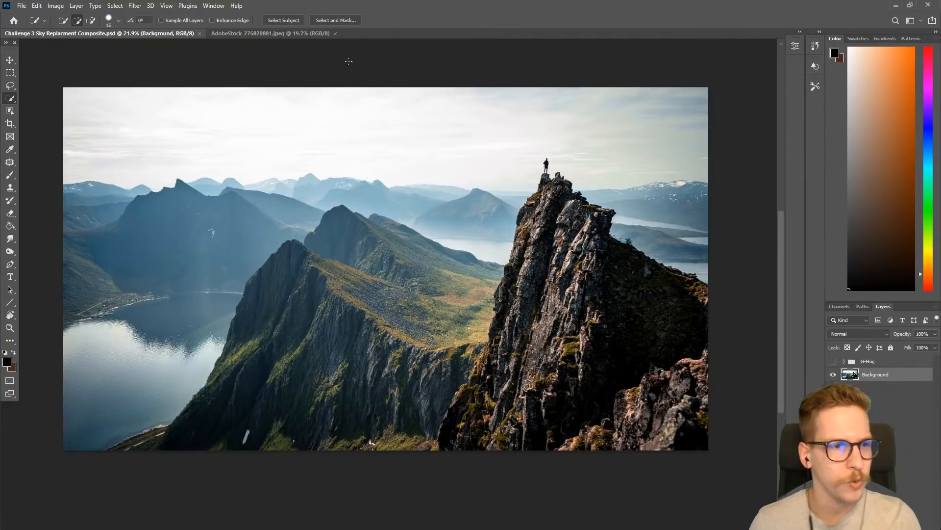
Choose the Brush tool and reduce the brush size to 90
key(b)
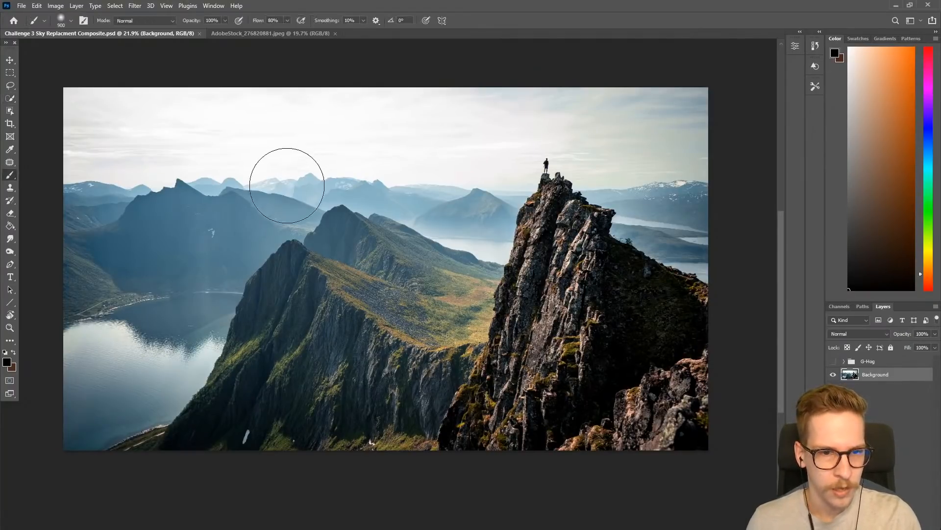
key(bracketleft)
key(bracketleft)
key(bracketleft)
key(bracketleft)
key(bracketleft)
key(bracketleft)
key(bracketleft)
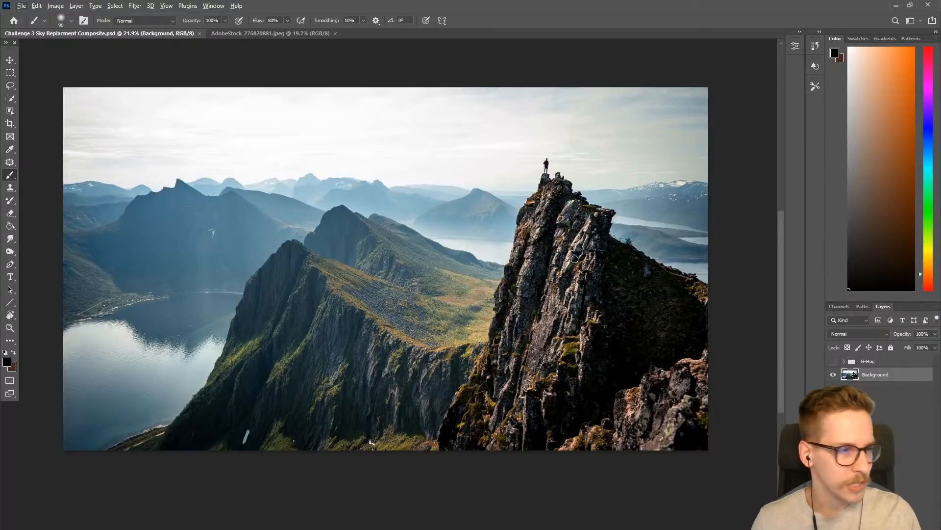
Sample the bright snow color on the distant mountains to check the background's highlights
scroll(289, 176, up, 6)
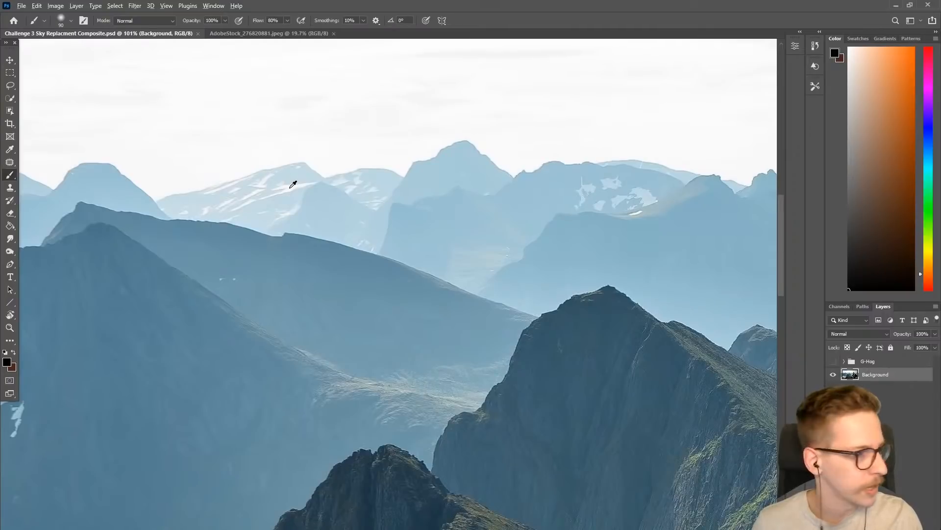
alt+click(293, 184)
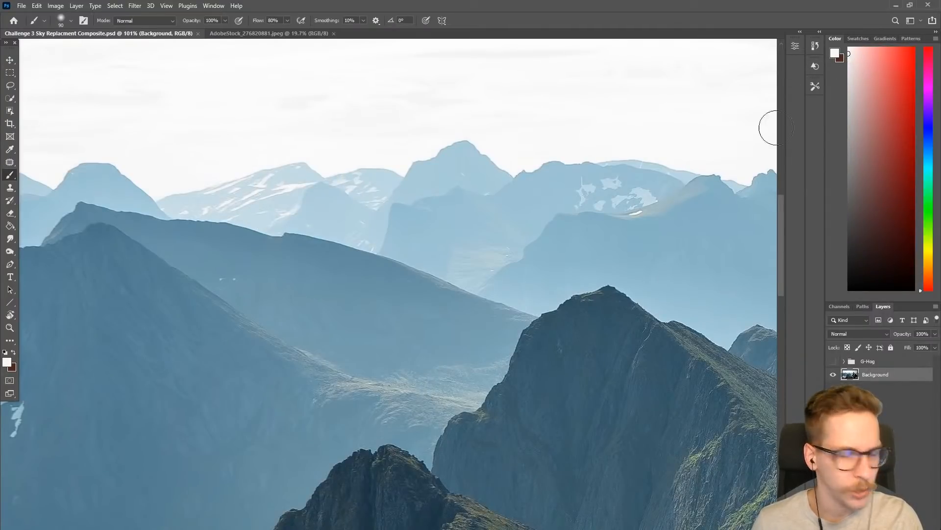
scroll(496, 245, down, 8)
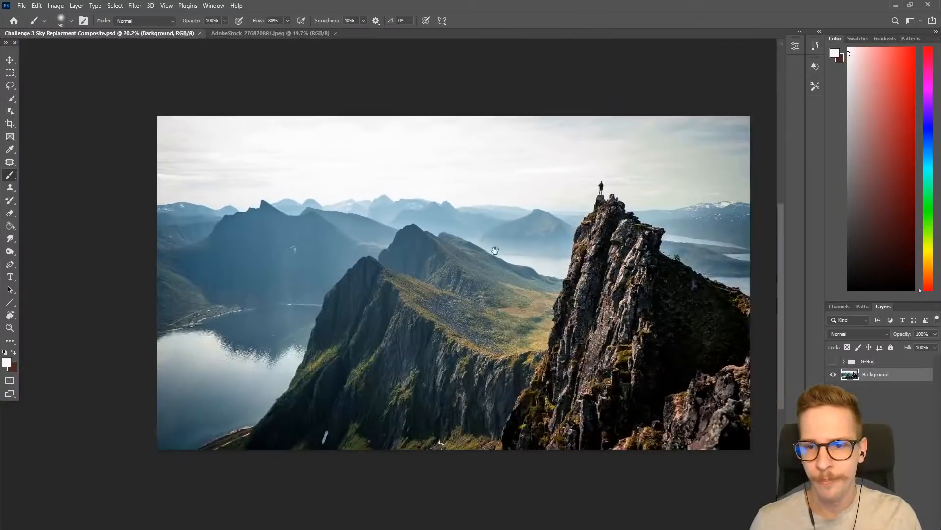
Sample several colors around the brightest highlight on the foreground cliff's rock face to check its tone
scroll(588, 251, up, 10)
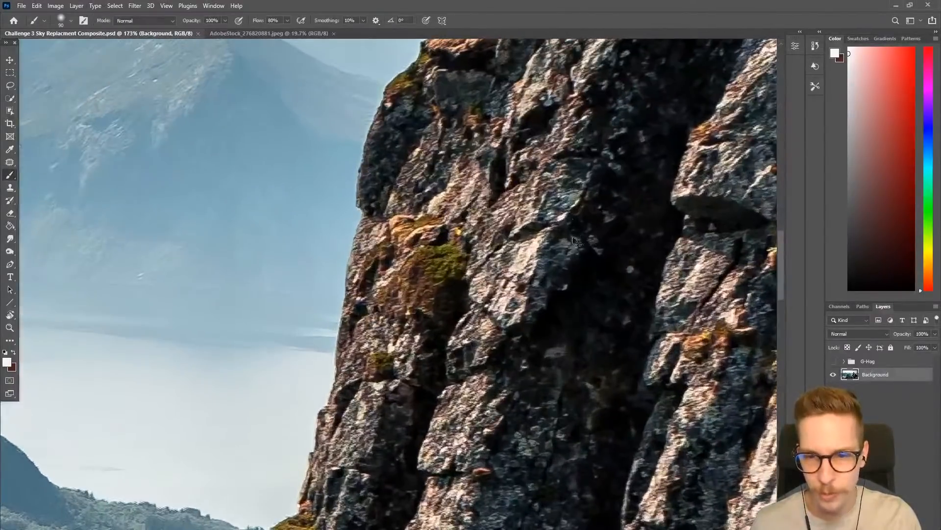
alt+click(538, 241)
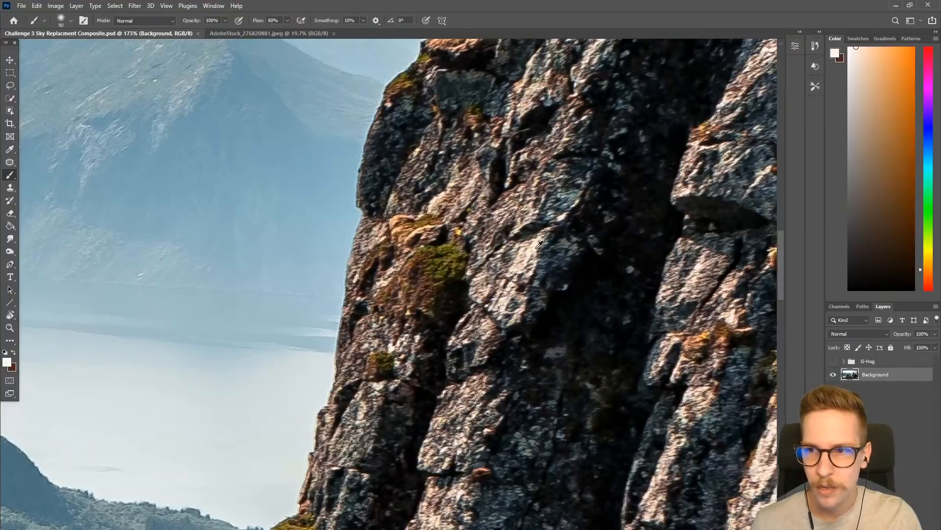
alt+click(533, 249)
alt+click(527, 247)
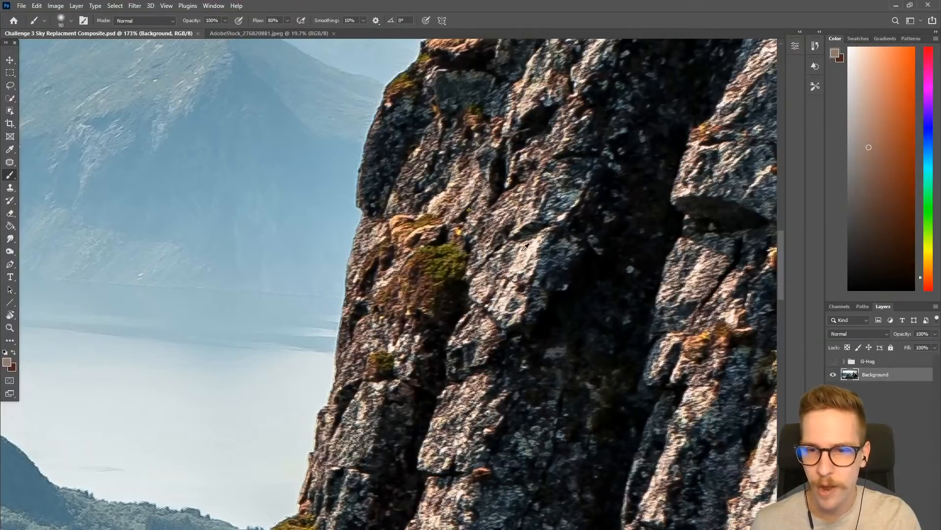
alt+click(527, 247)
alt+click(534, 249)
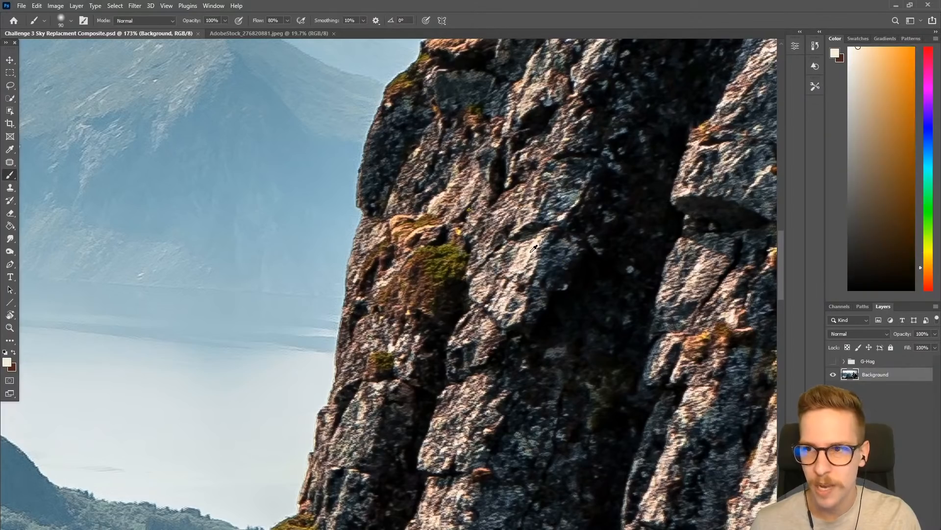
key(ctrl+0)
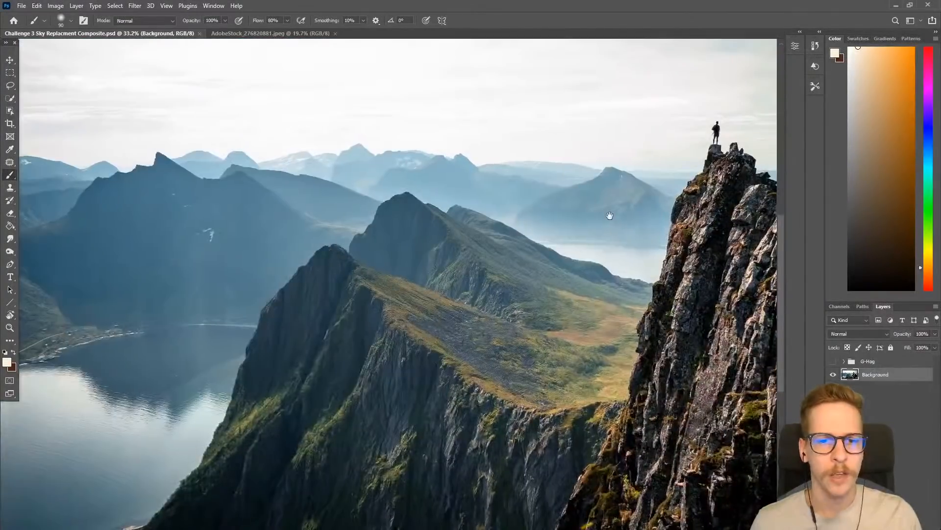
drag(608, 216, 420, 221)
mouse_move(535, 223)
mouse_down()
mouse_move(607, 219)
mouse_move(527, 227)
mouse_up()
drag(376, 235, 450, 266)
mouse_move(342, 240)
mouse_down()
mouse_move(389, 221)
mouse_move(388, 237)
mouse_move(402, 191)
mouse_move(384, 206)
mouse_move(407, 201)
mouse_move(425, 178)
mouse_up()
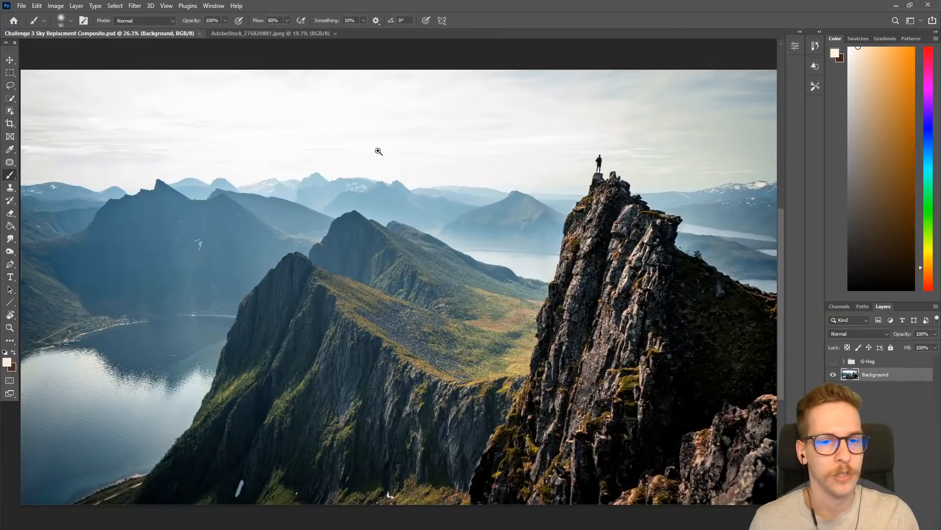
scroll(367, 157, down, 2)
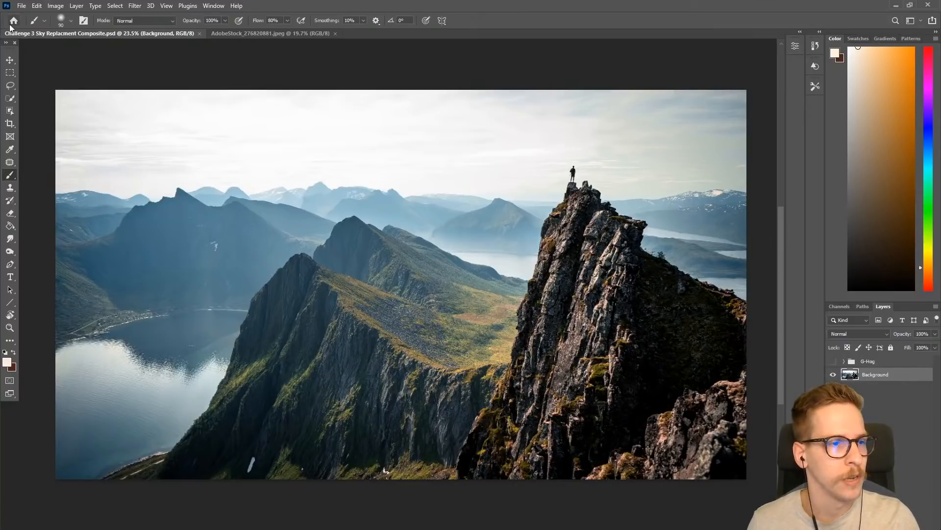
Start Sky Replacement on the Background layer and choose the purple dusk sky with pink clouds from the Sunsets presets
click(41, 7)
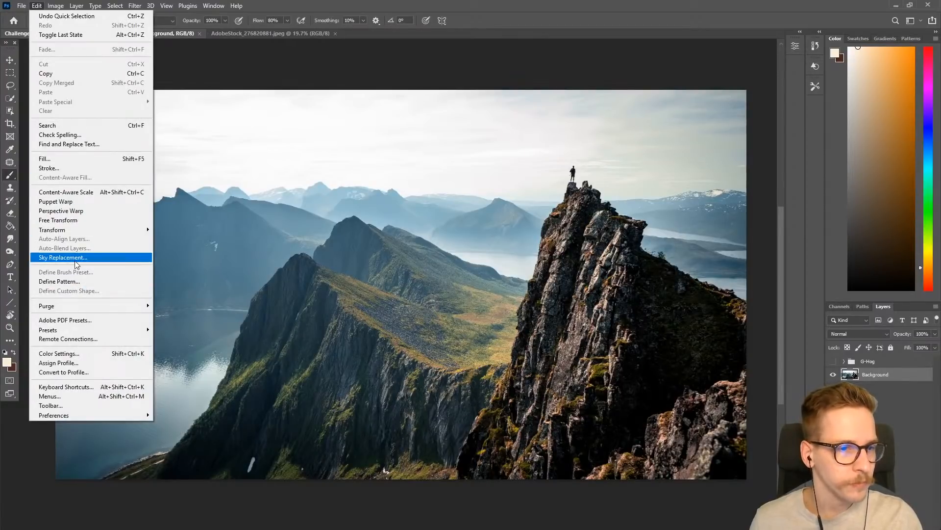
click(104, 262)
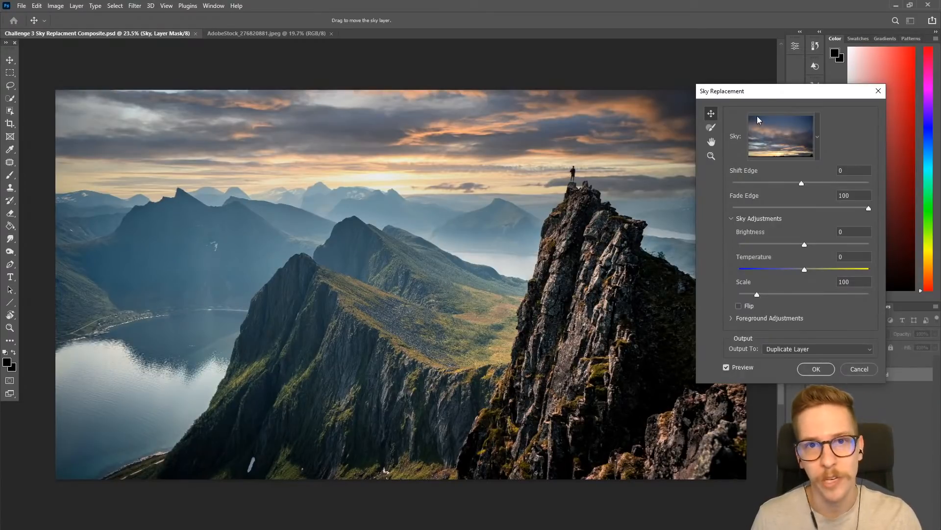
click(818, 139)
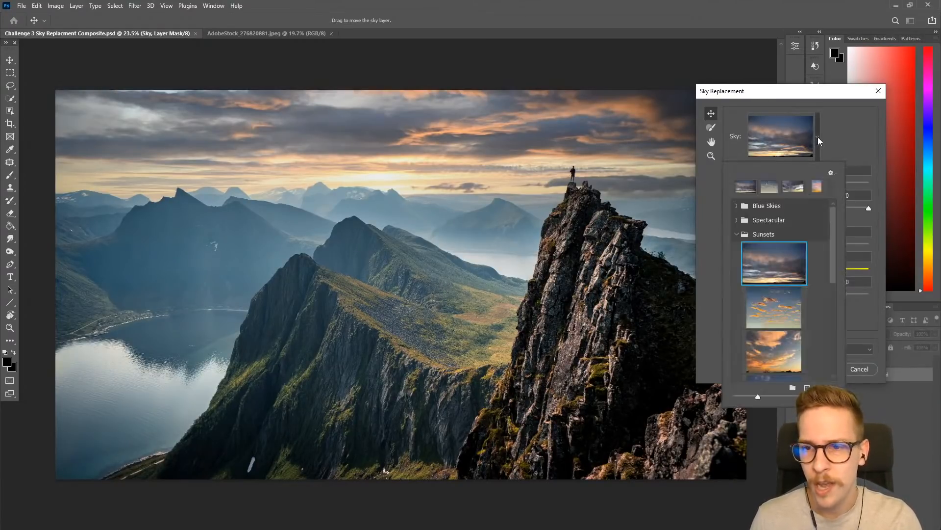
scroll(824, 275, down, 5)
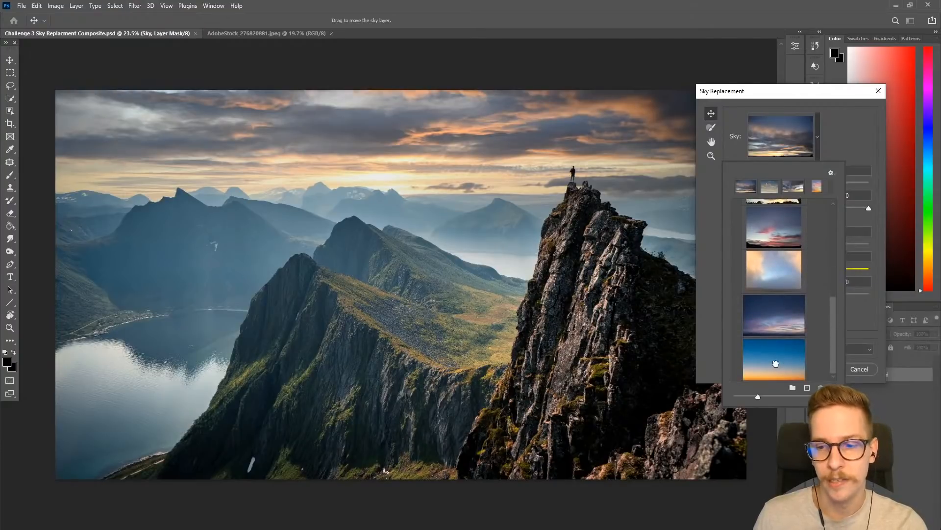
click(781, 341)
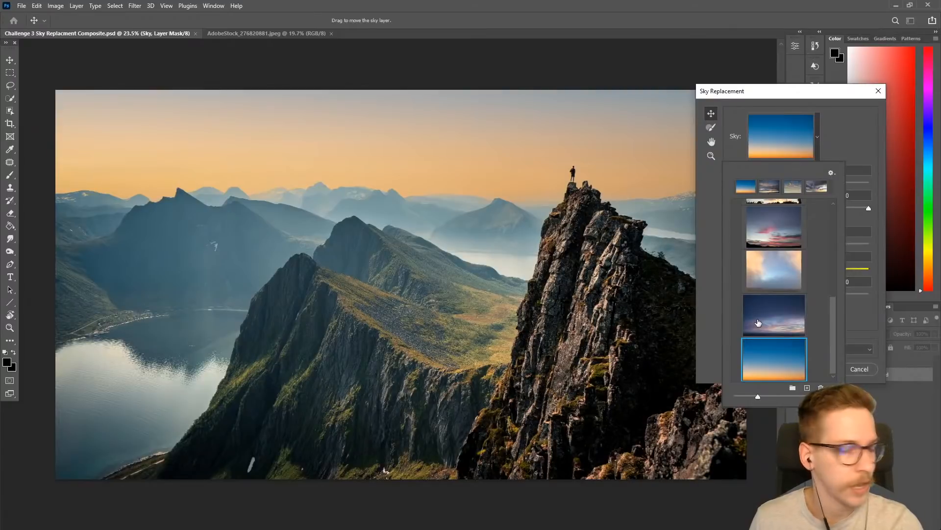
click(776, 312)
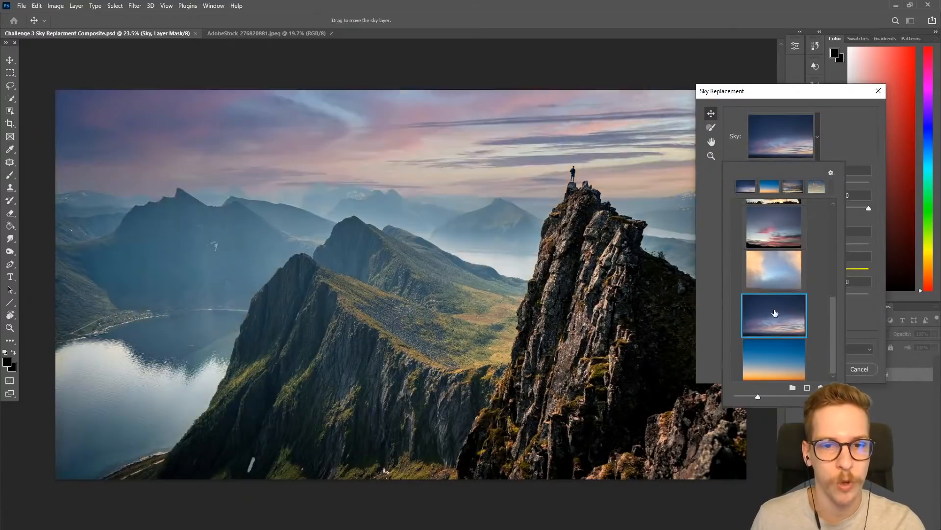
Compare the mountain photo with and without the replaced sky by toggling the preview, leaving it enabled
drag(560, 230, 516, 230)
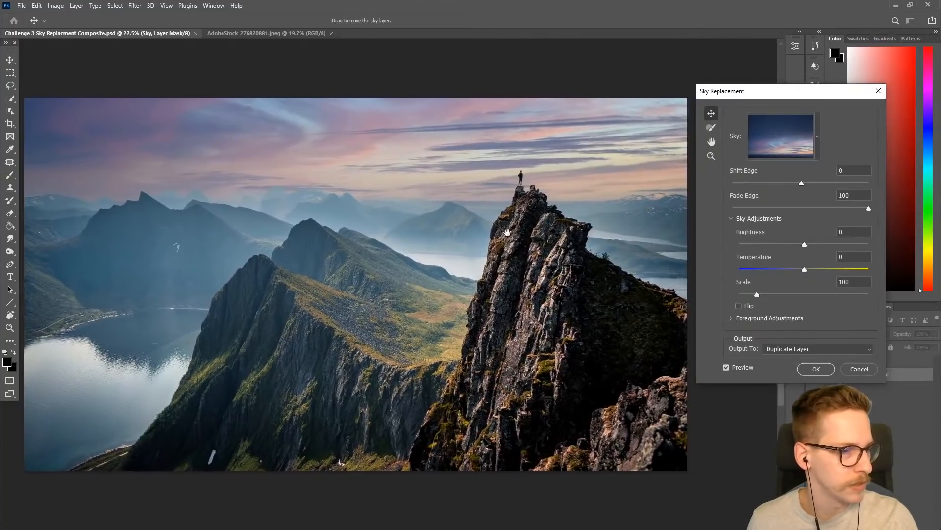
click(726, 367)
click(726, 367)
click(726, 368)
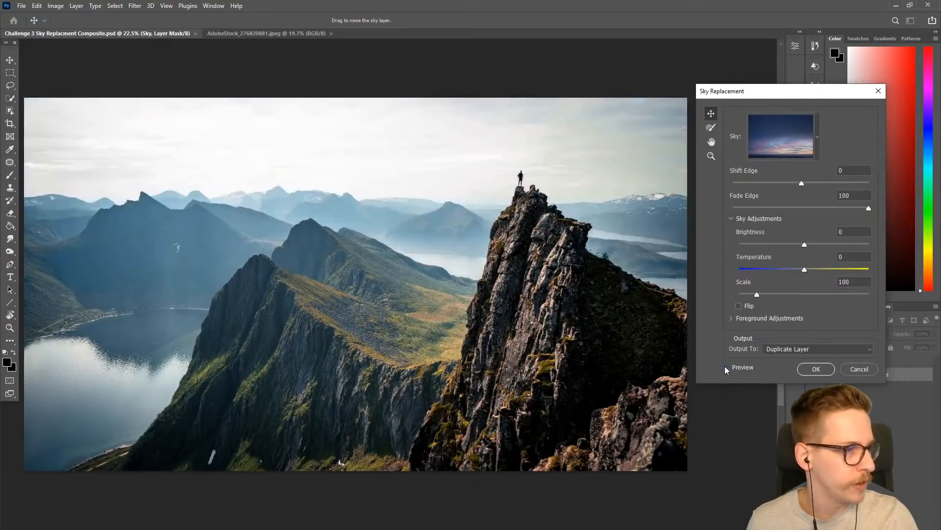
click(726, 368)
click(726, 368)
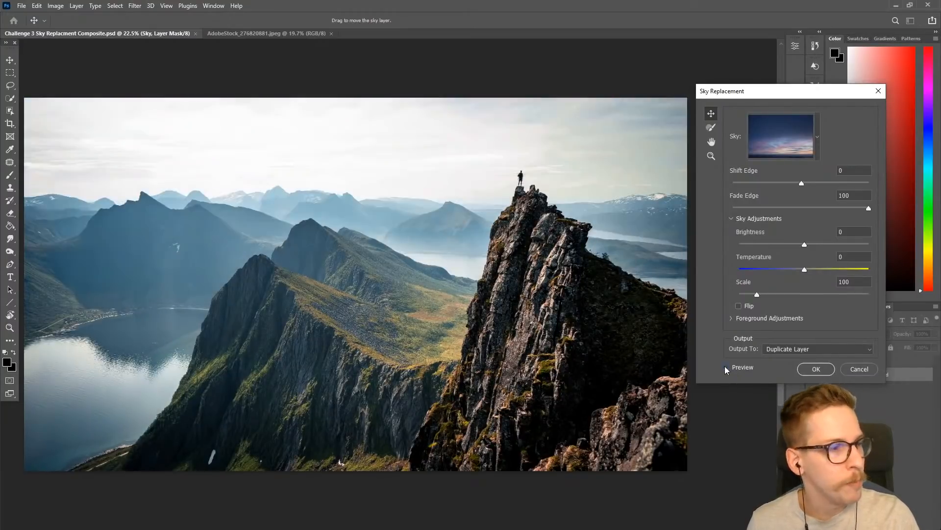
click(726, 368)
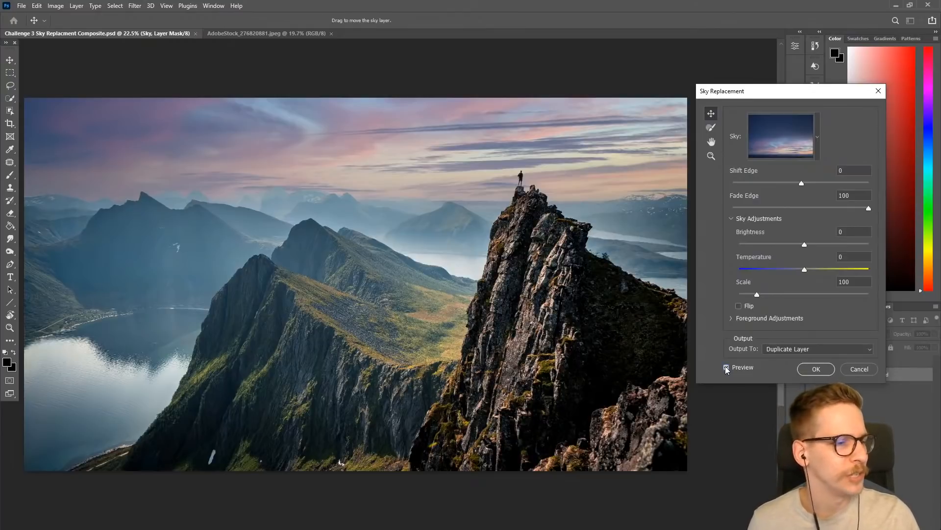
Change the replacement sky to the Sunsets preset with bright orange clouds, the third one in the group
click(818, 142)
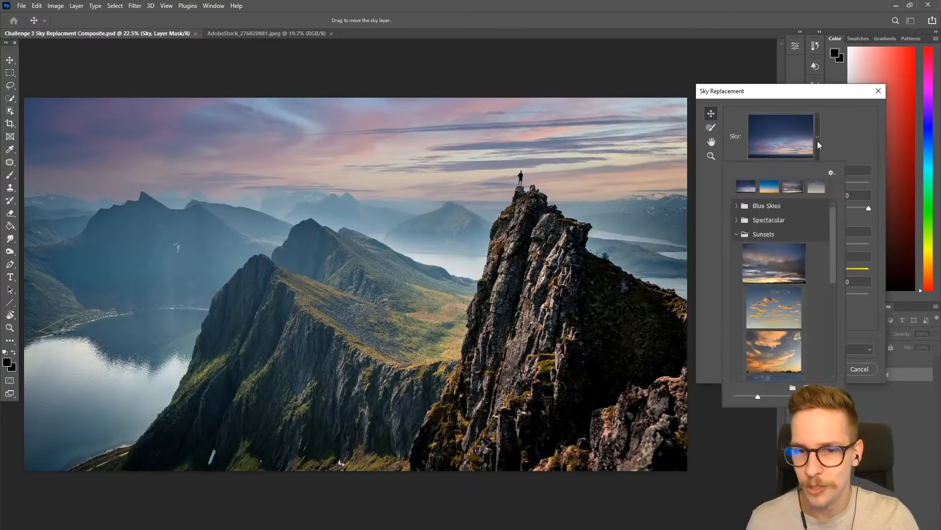
click(779, 343)
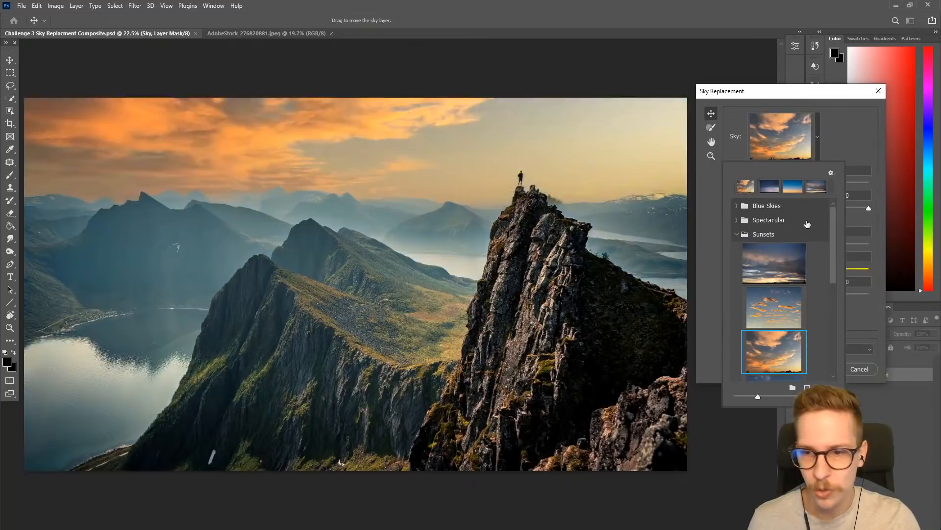
Try the first three Spectacular sky presets in turn: the rainbow, the yellow-orange sunset and the pink-red streaked clouds
click(737, 234)
click(737, 220)
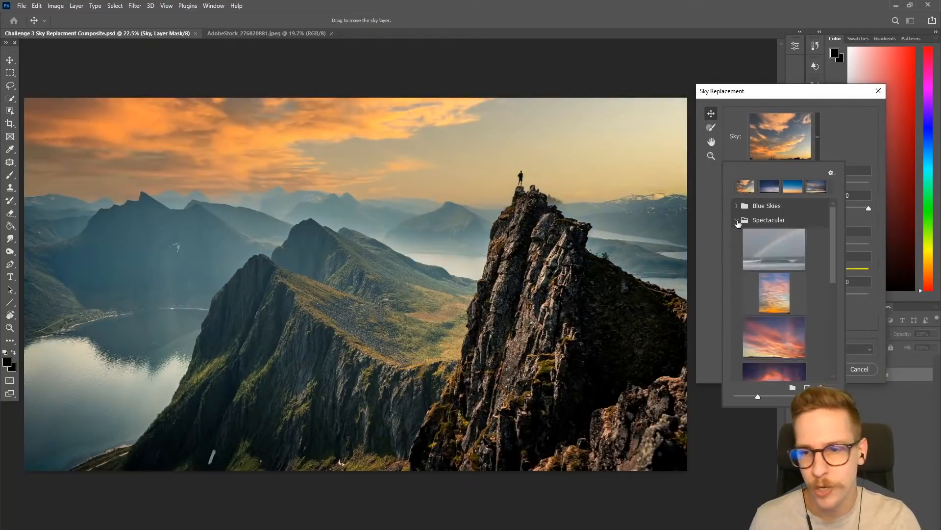
click(775, 269)
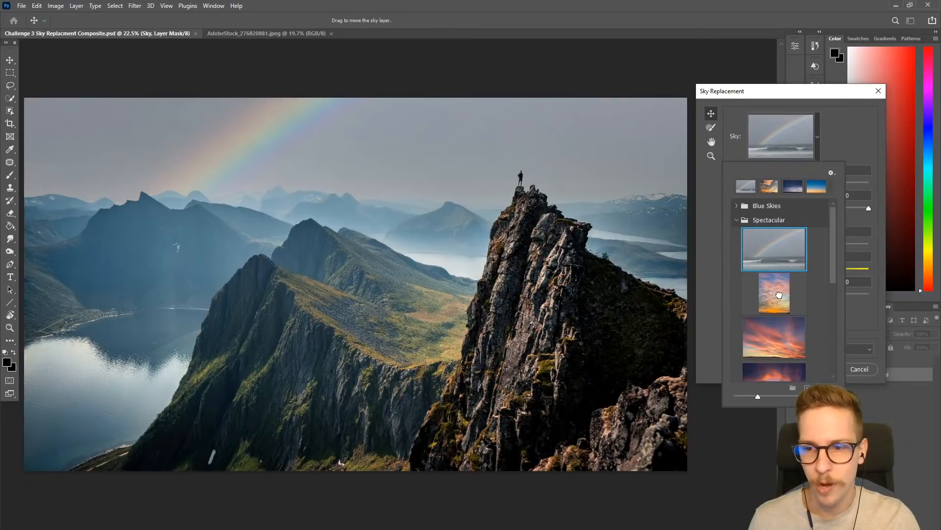
click(779, 298)
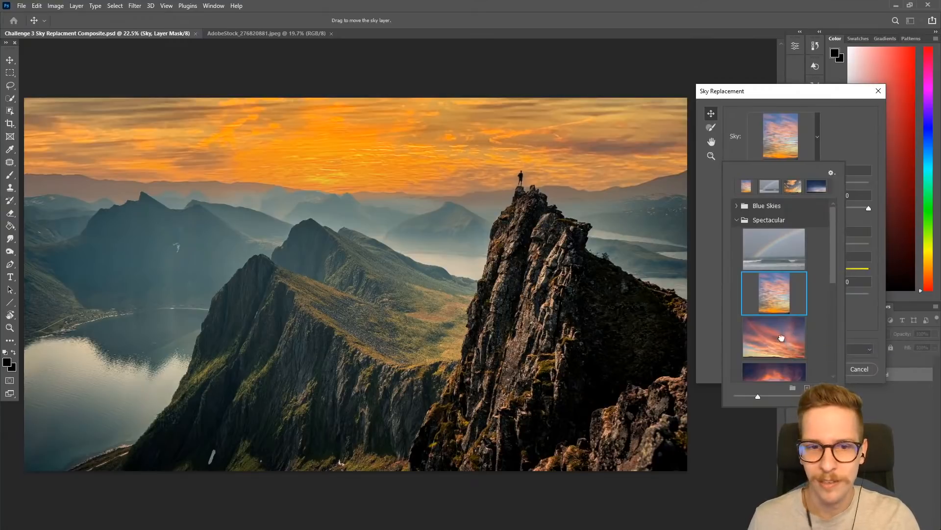
click(777, 341)
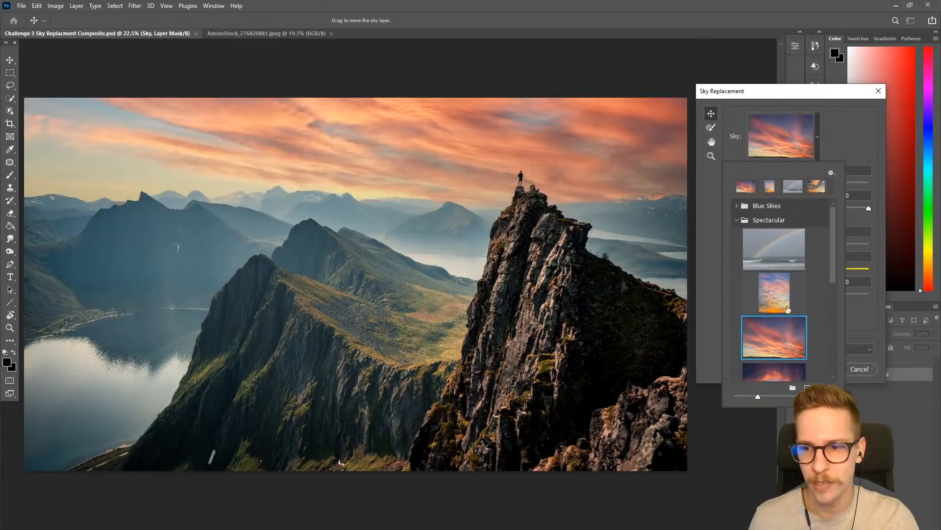
Try the first four Blue Skies presets in turn, from the plain blue gradient to the large white clouds
click(737, 220)
click(737, 206)
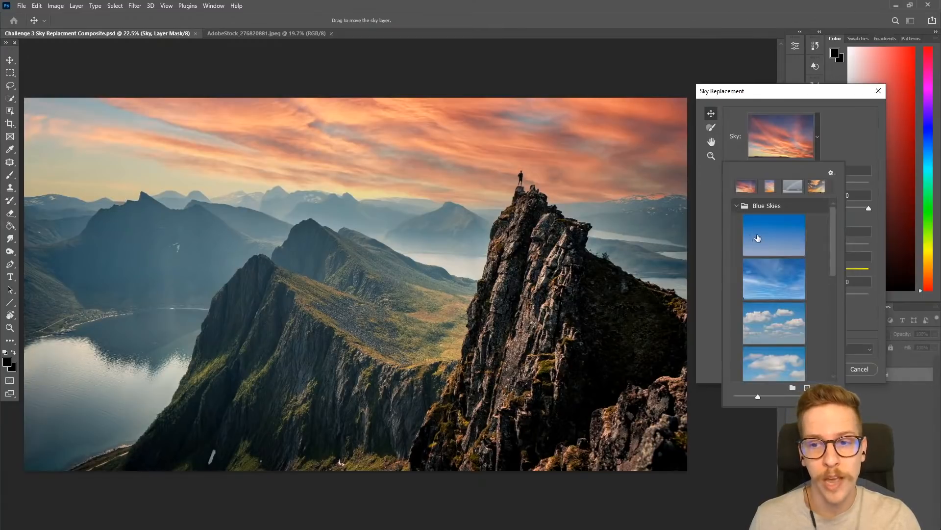
click(773, 235)
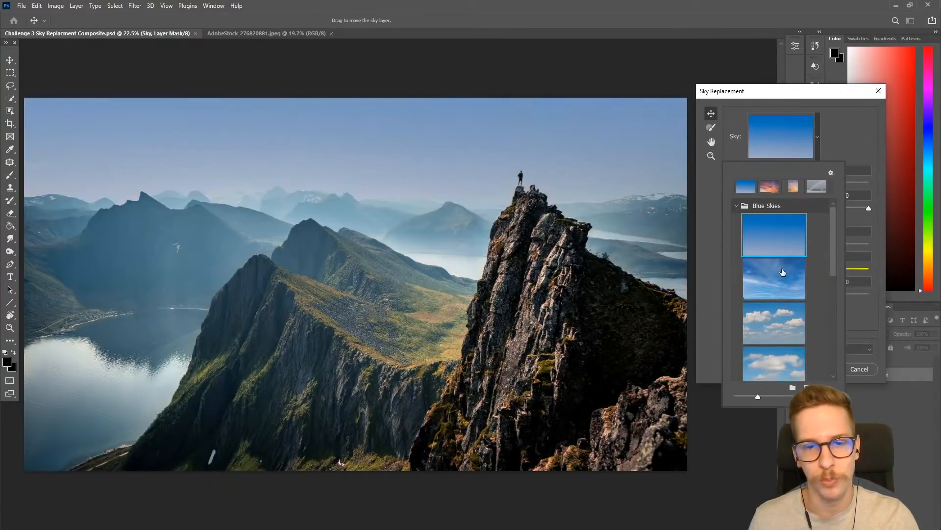
click(783, 274)
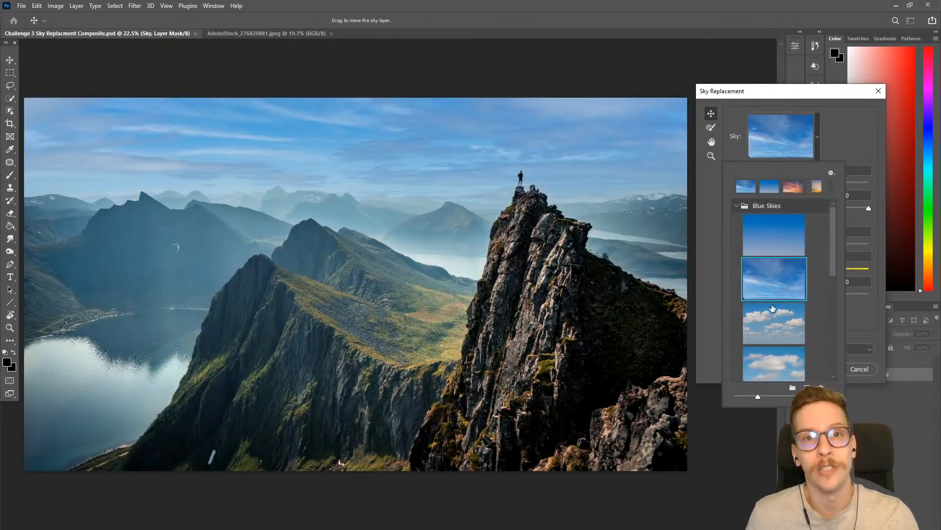
click(774, 330)
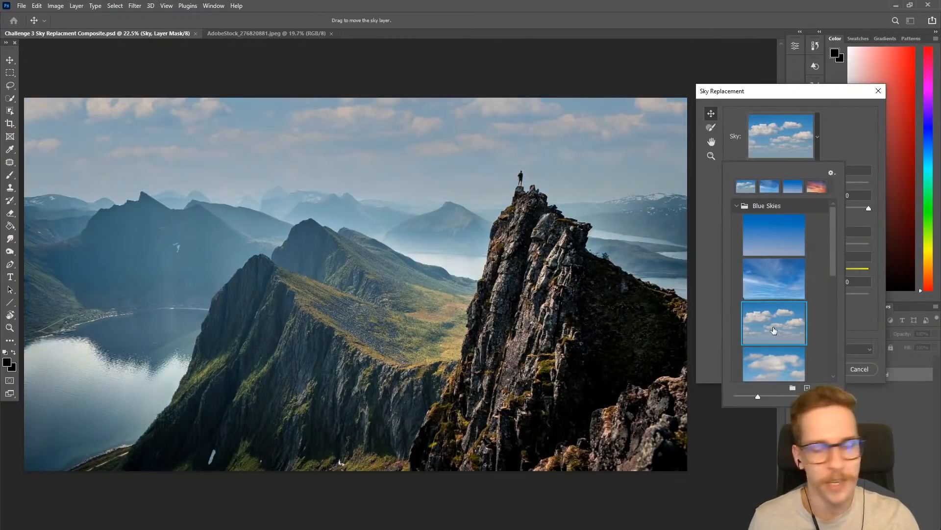
scroll(775, 328, down, 1)
click(779, 342)
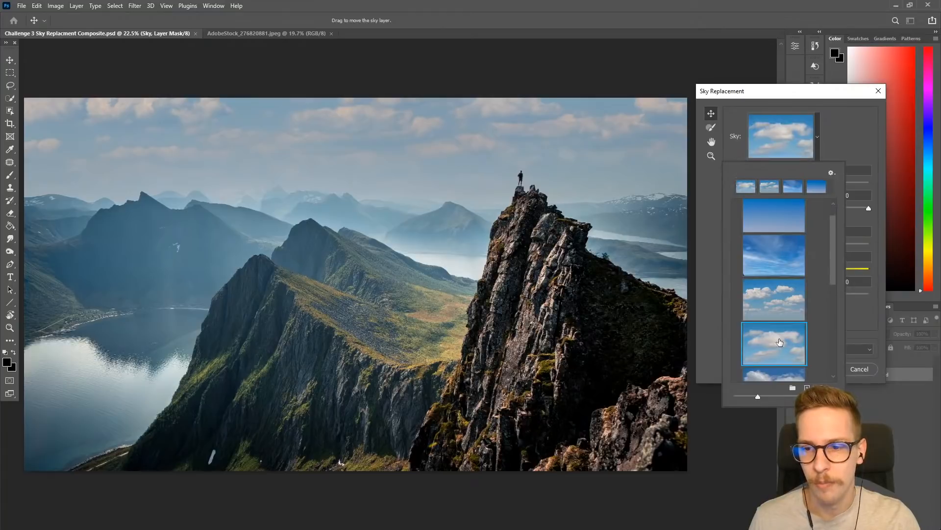
scroll(772, 303, down, 1)
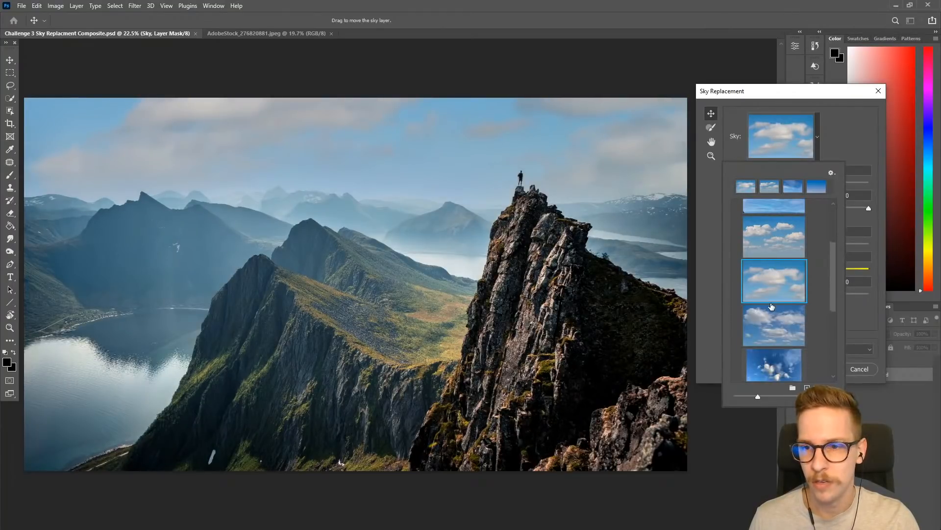
drag(835, 252, 834, 204)
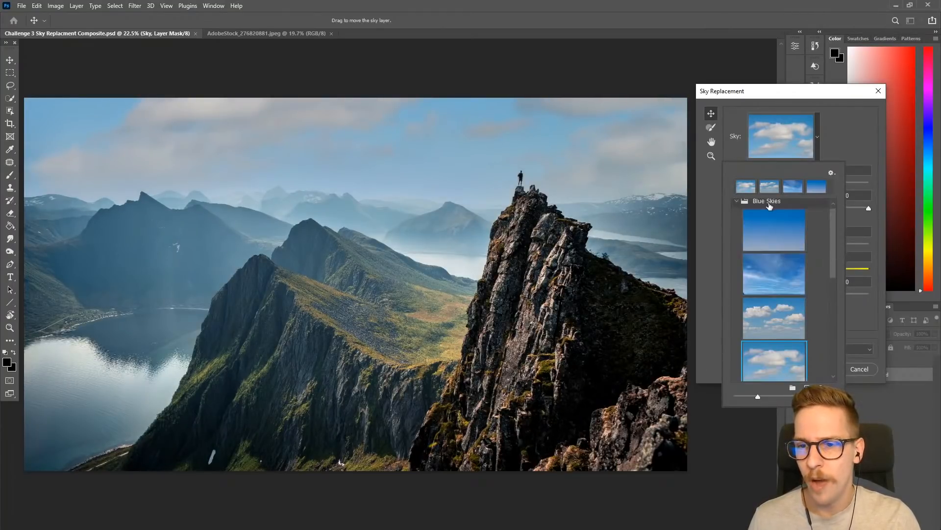
click(737, 202)
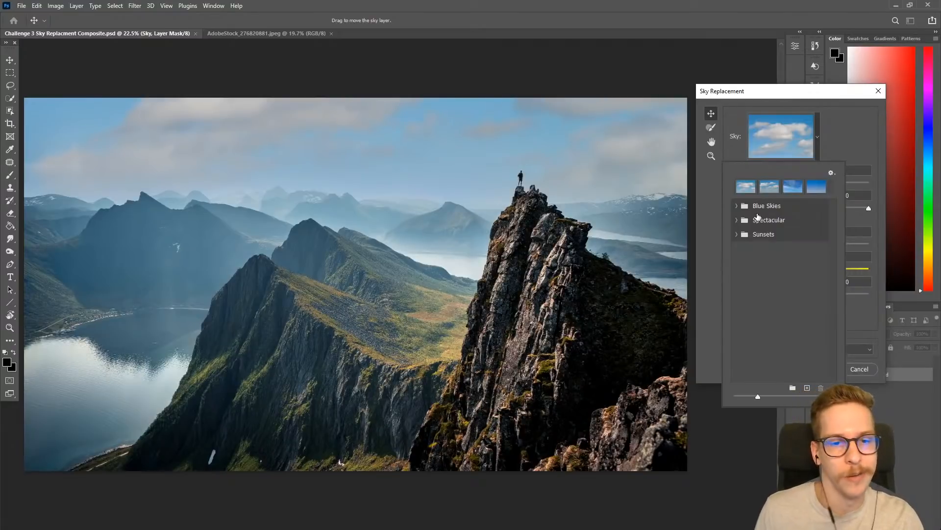
scroll(758, 217, up, 1)
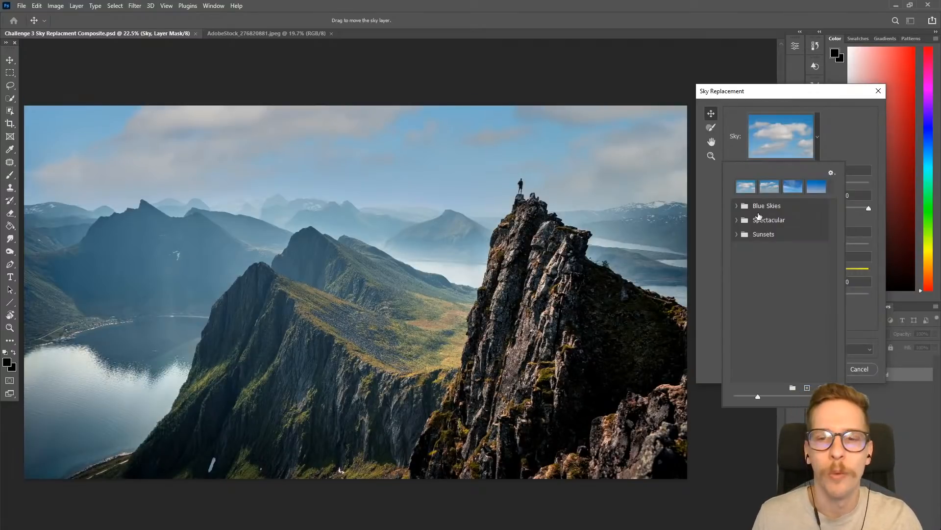
Choose the first Sunsets preset, with dark clouds above a glowing horizon, as the replacement sky
click(737, 235)
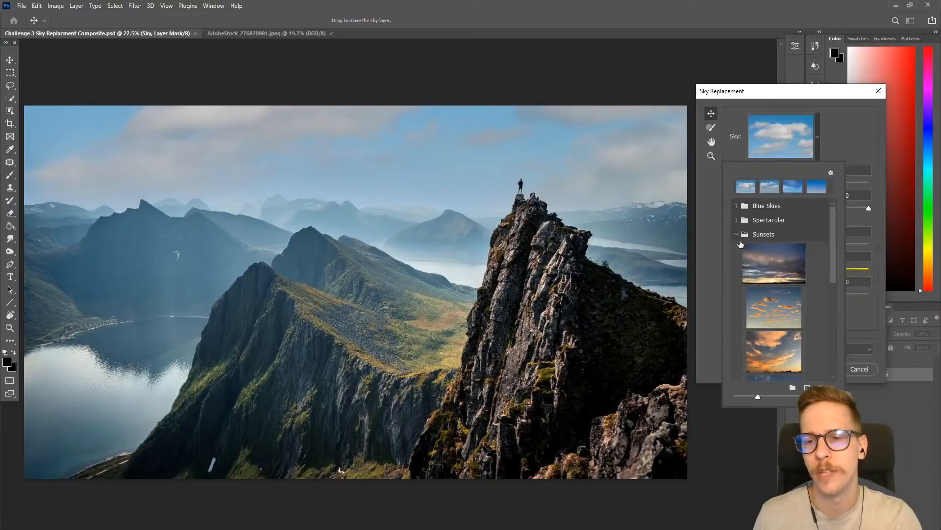
scroll(791, 265, down, 5)
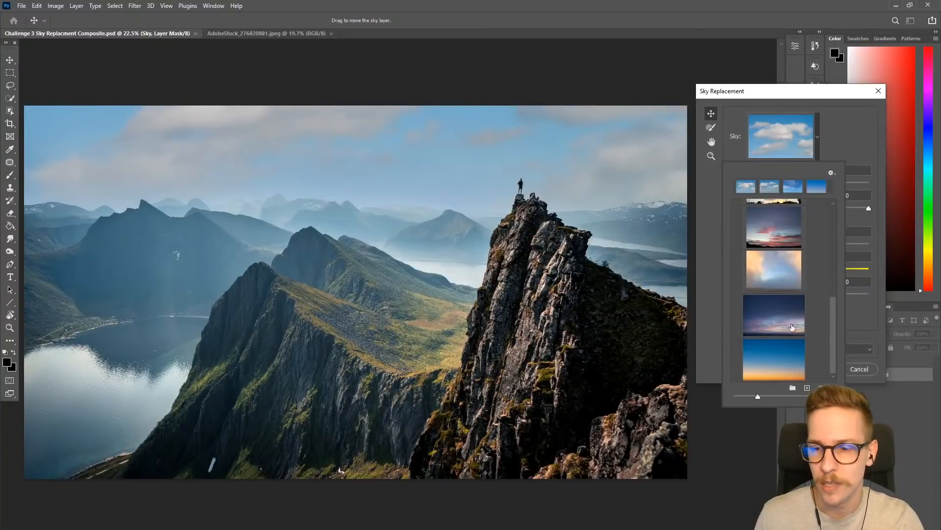
scroll(793, 328, up, 6)
scroll(805, 314, up, 2)
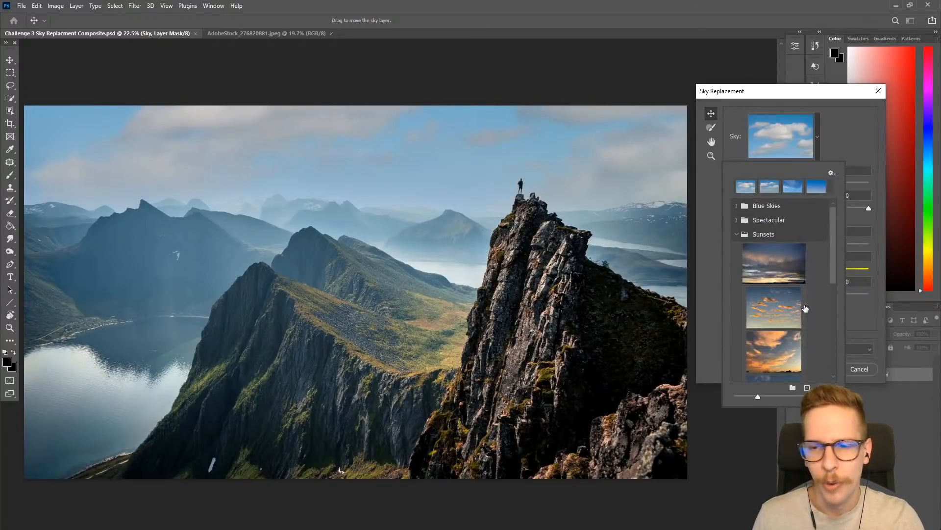
click(779, 266)
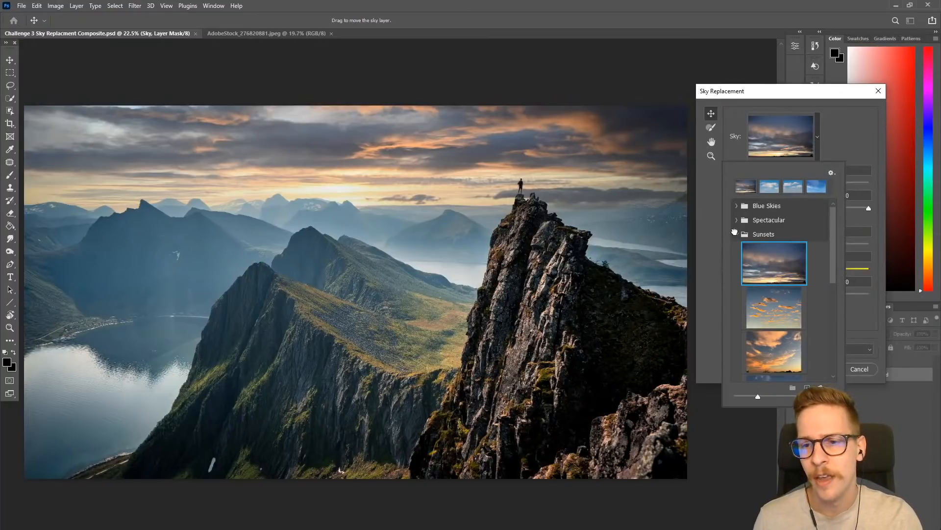
click(736, 234)
click(862, 141)
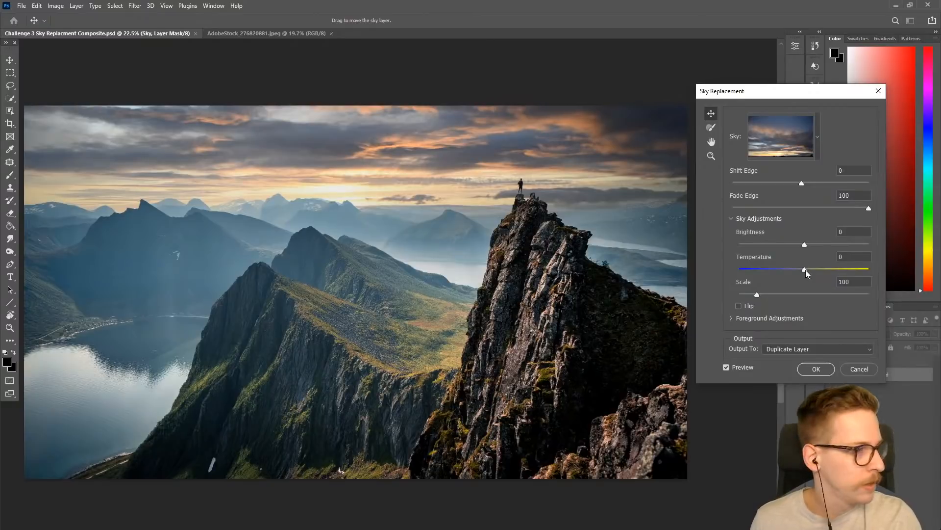
Try a warmer sky temperature of 95, return it to 0, and set the sky brightness to -15
drag(806, 270, 863, 272)
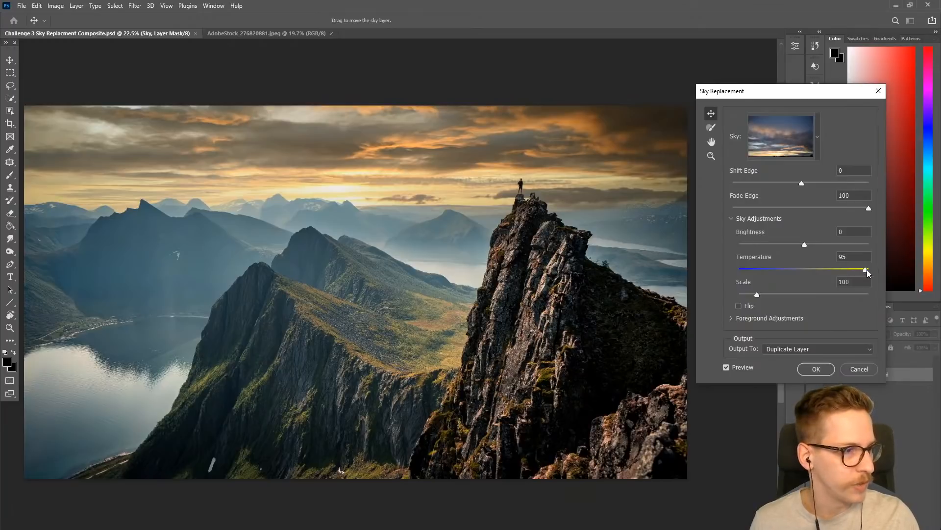
drag(867, 270, 806, 272)
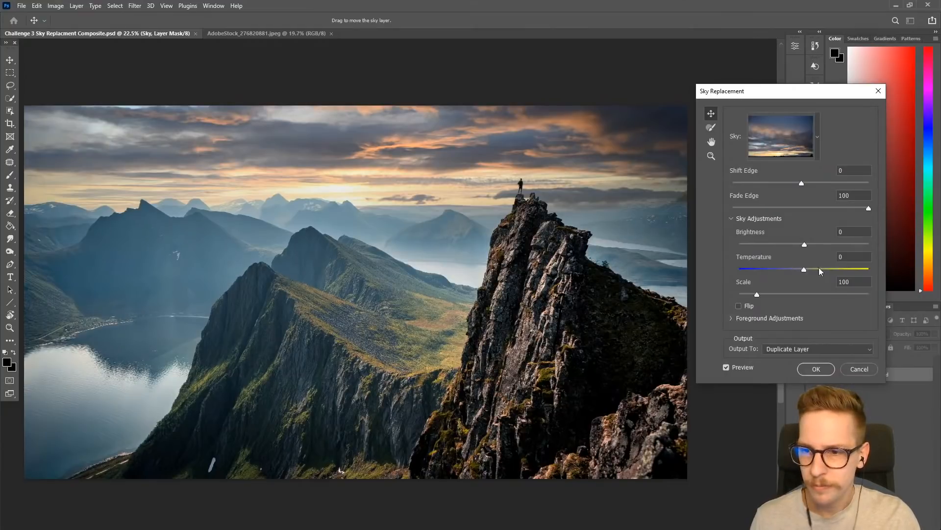
drag(804, 244, 784, 246)
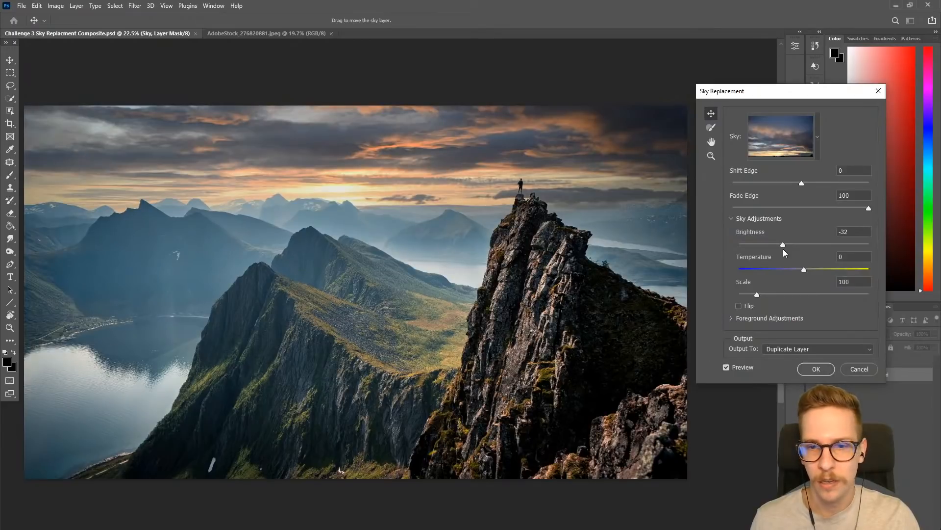
mouse_move(783, 244)
mouse_down()
mouse_move(832, 245)
mouse_move(795, 249)
mouse_up()
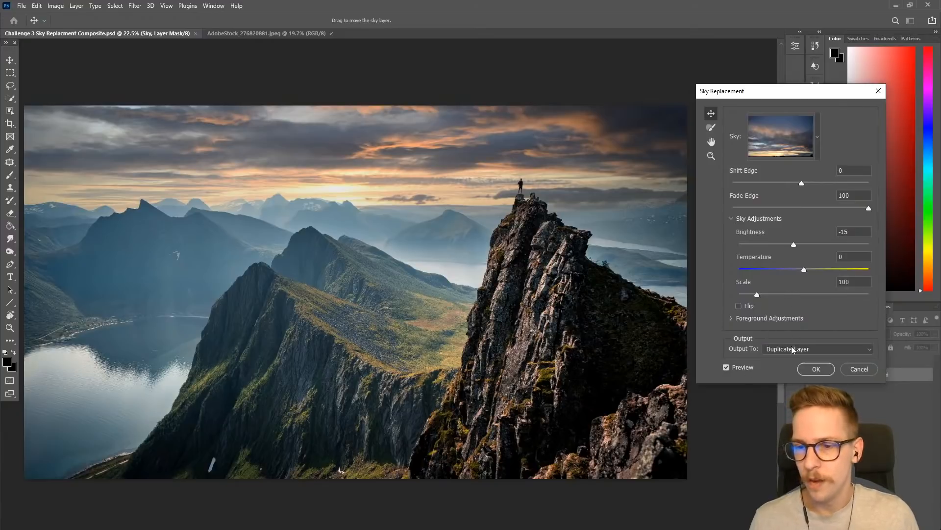
Test flipping the sky, leave it unflipped, and apply the sky replacement with output to Duplicate Layer
click(739, 306)
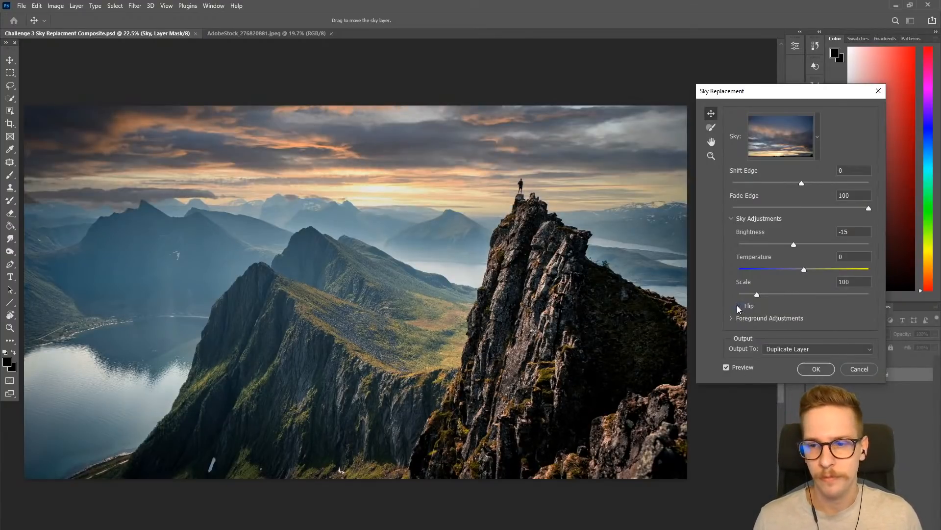
click(739, 307)
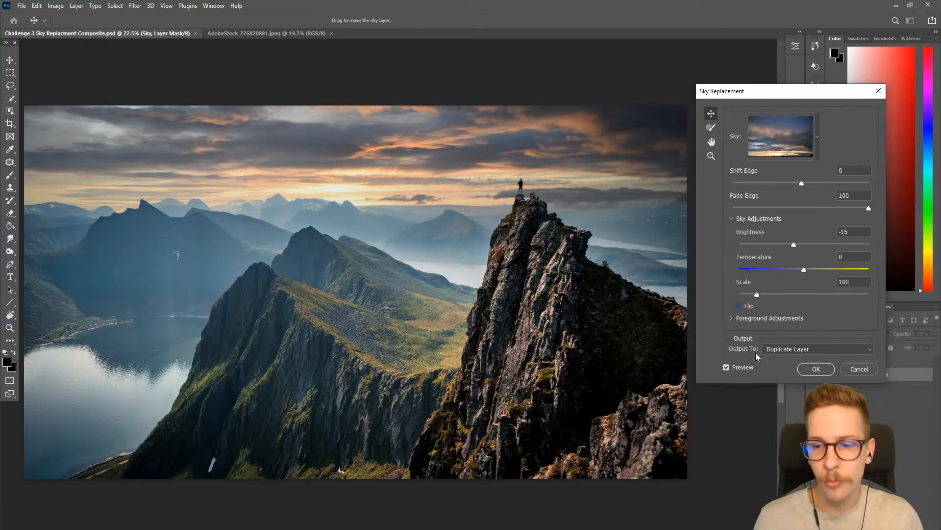
click(808, 352)
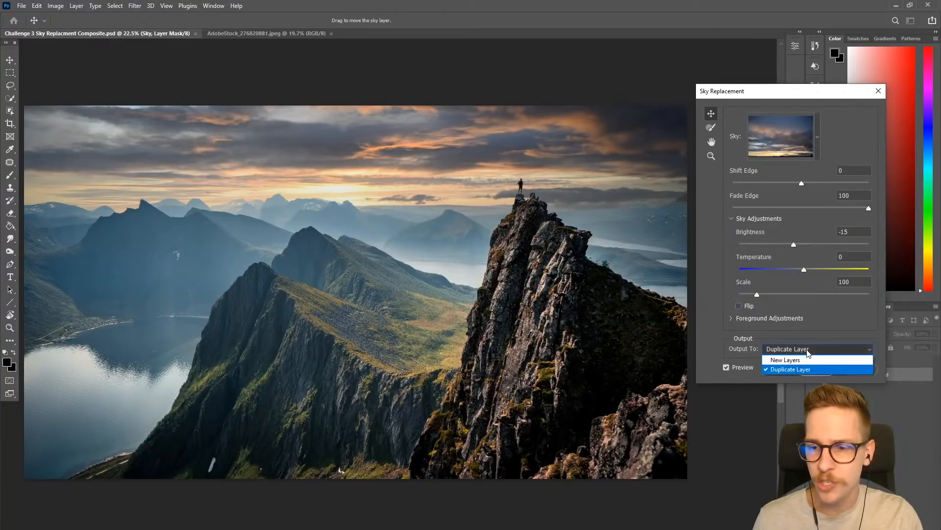
click(803, 352)
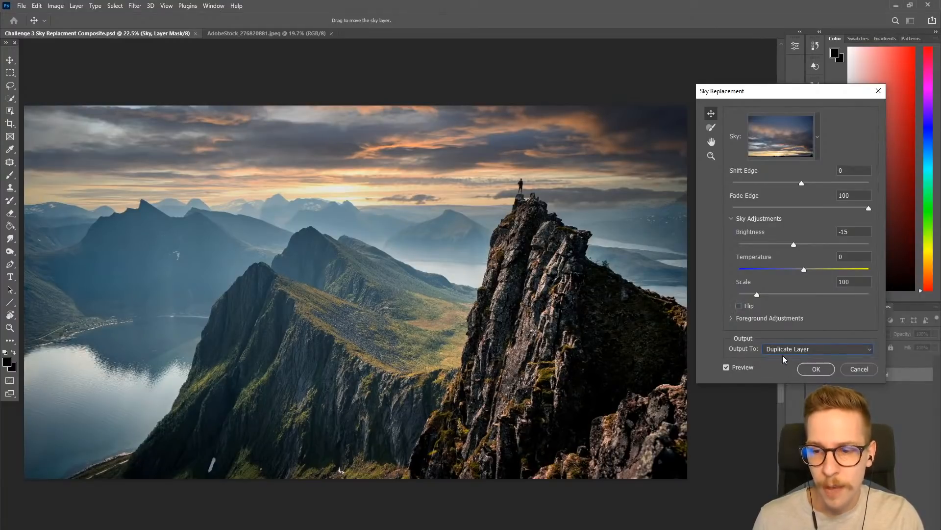
click(814, 369)
Compare the original photo with the replaced sky by toggling the Background copy layer's visibility, leaving it visible
click(833, 376)
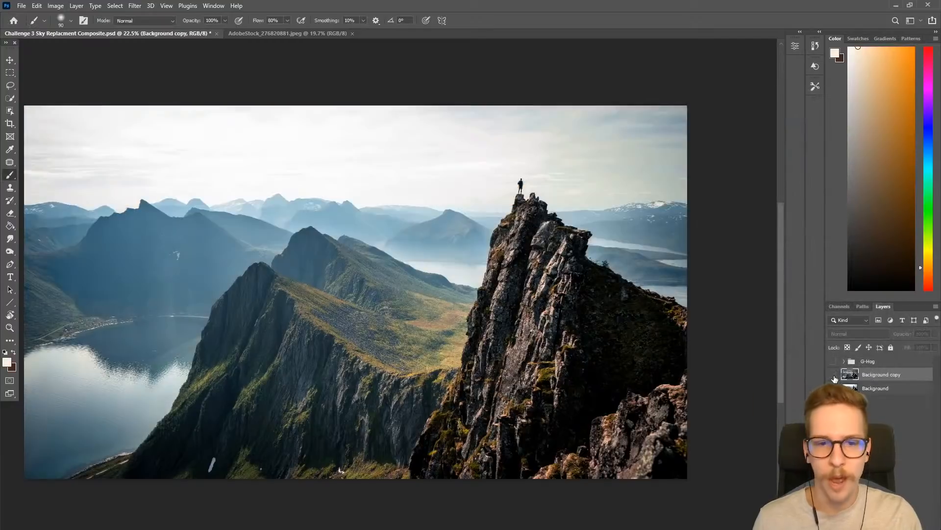
click(833, 375)
click(834, 376)
click(834, 376)
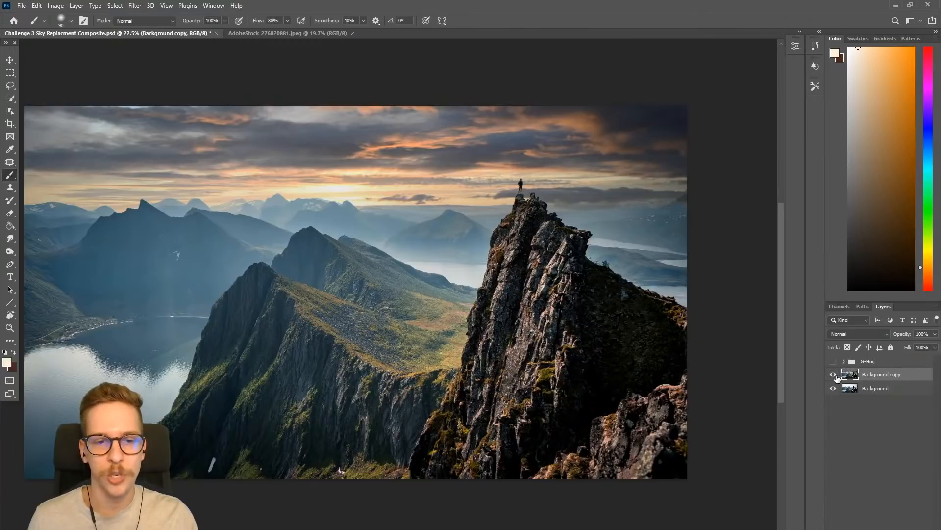
Duplicate the Background copy layer and select its sky and hazy distant mountains with the Quick Selection tool
drag(425, 276, 445, 272)
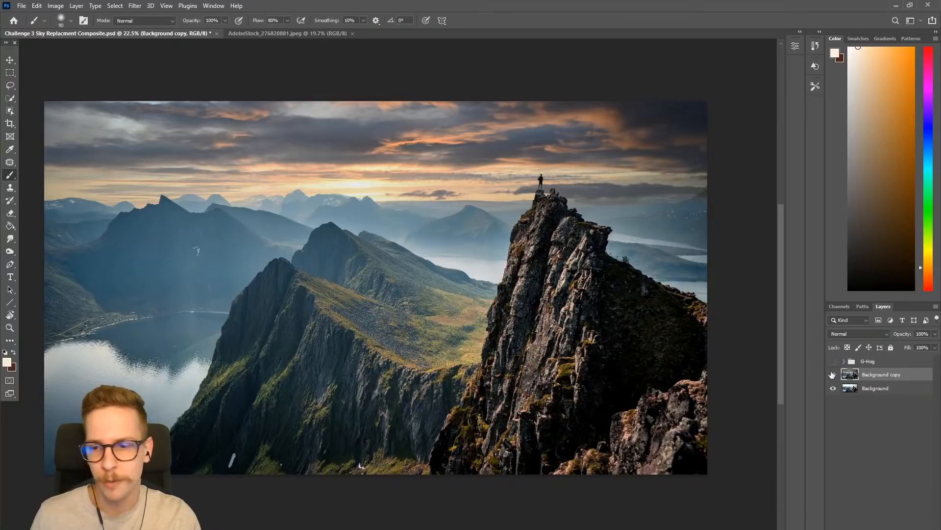
key(ctrl+j)
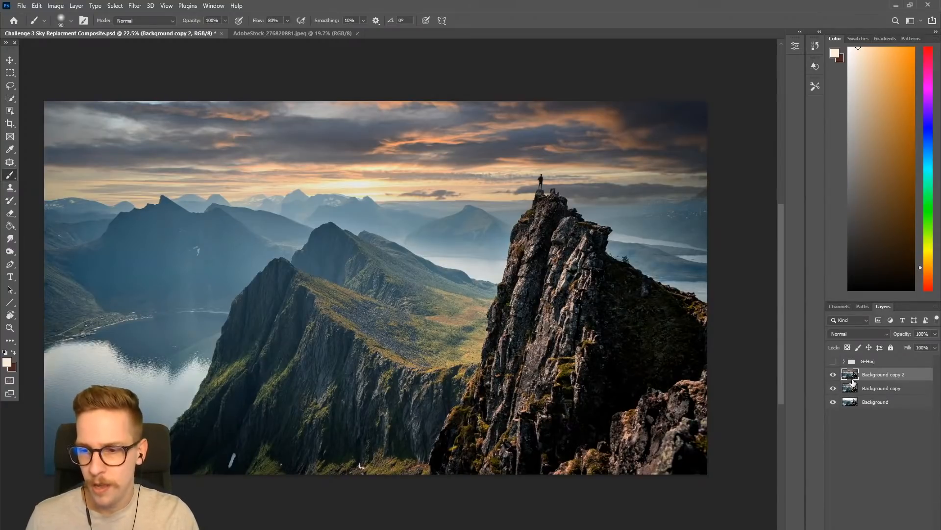
key(w)
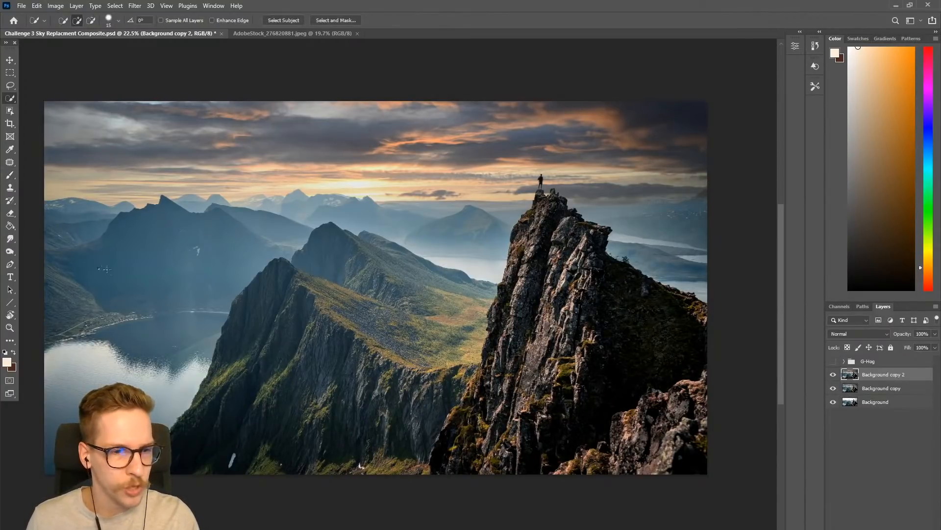
click(106, 269)
drag(231, 187, 260, 189)
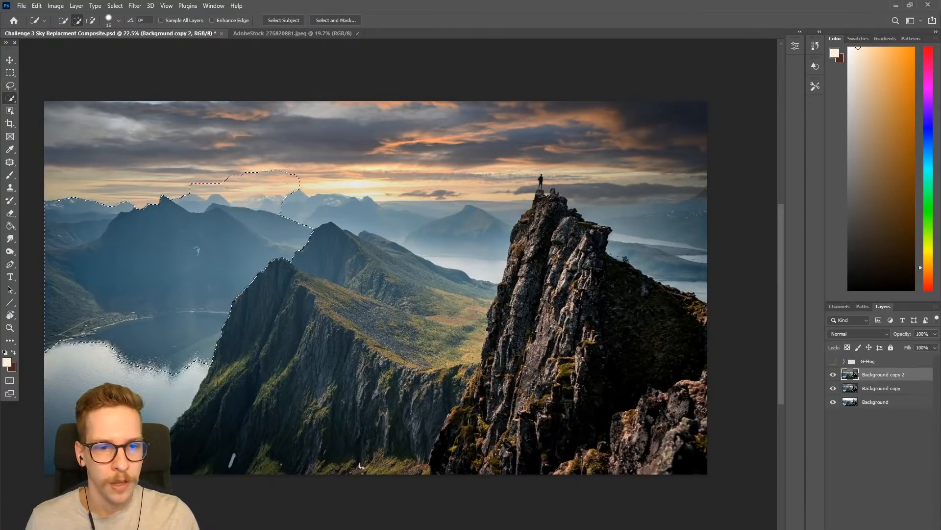
mouse_move(281, 185)
mouse_down()
mouse_move(349, 180)
mouse_move(268, 211)
mouse_move(211, 128)
mouse_move(382, 148)
mouse_move(501, 129)
mouse_up()
mouse_move(624, 149)
mouse_down()
mouse_move(665, 195)
mouse_move(682, 245)
mouse_up()
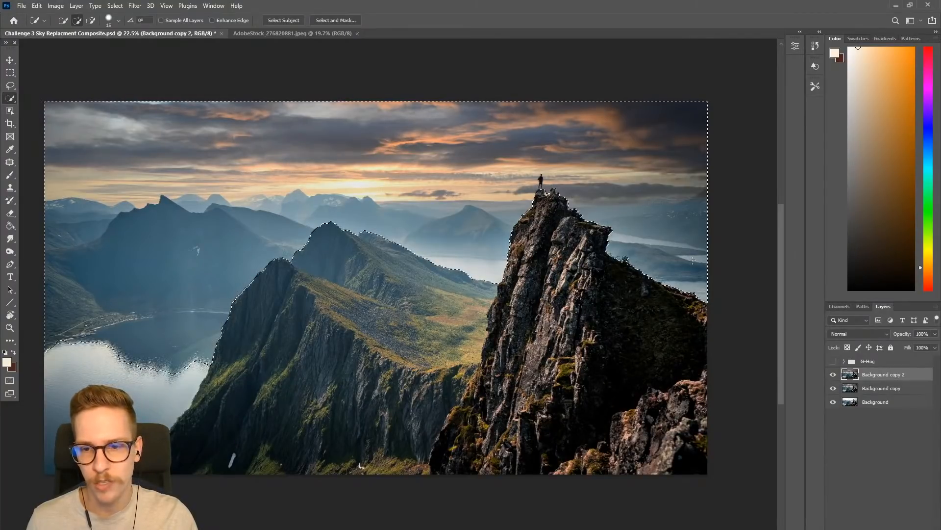
Refine the sky selection around the hiker with Quick Selection, leaving the head, body and both legs out of it
drag(555, 177, 699, 177)
mouse_move(480, 185)
mouse_down()
mouse_move(507, 177)
mouse_move(491, 235)
mouse_up()
mouse_move(442, 267)
mouse_down()
mouse_move(424, 240)
mouse_move(441, 199)
mouse_up()
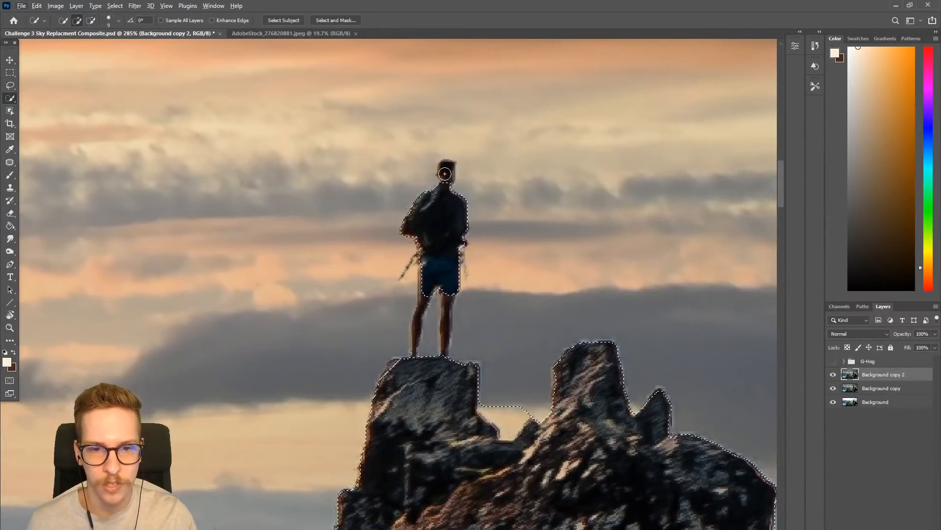
key(alt)
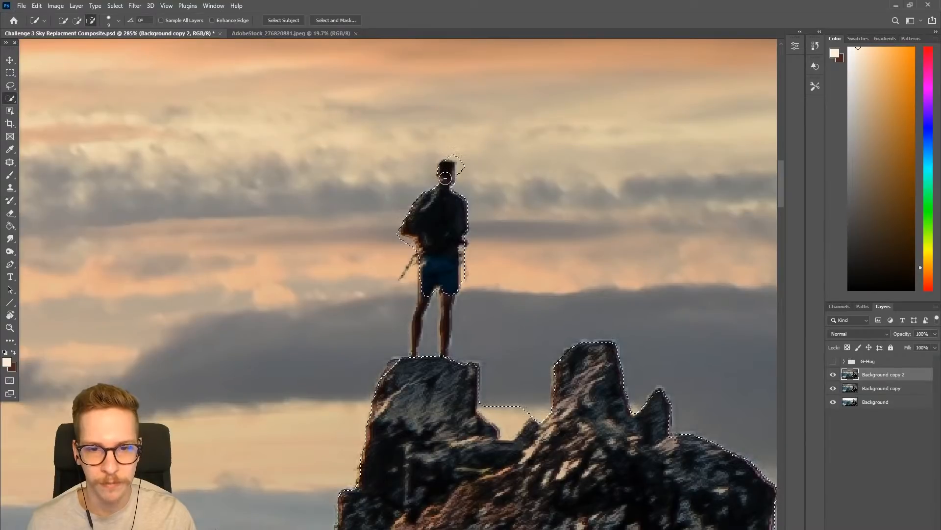
drag(445, 178, 460, 170)
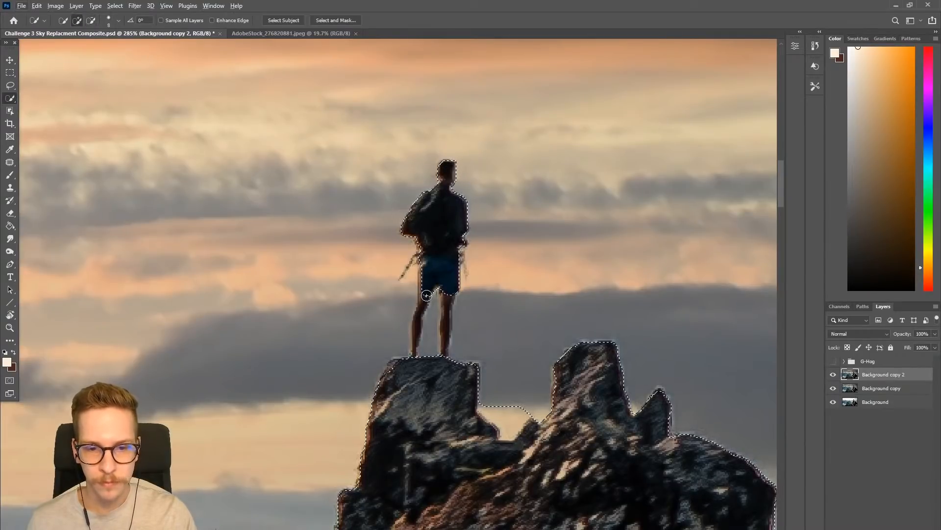
key(alt)
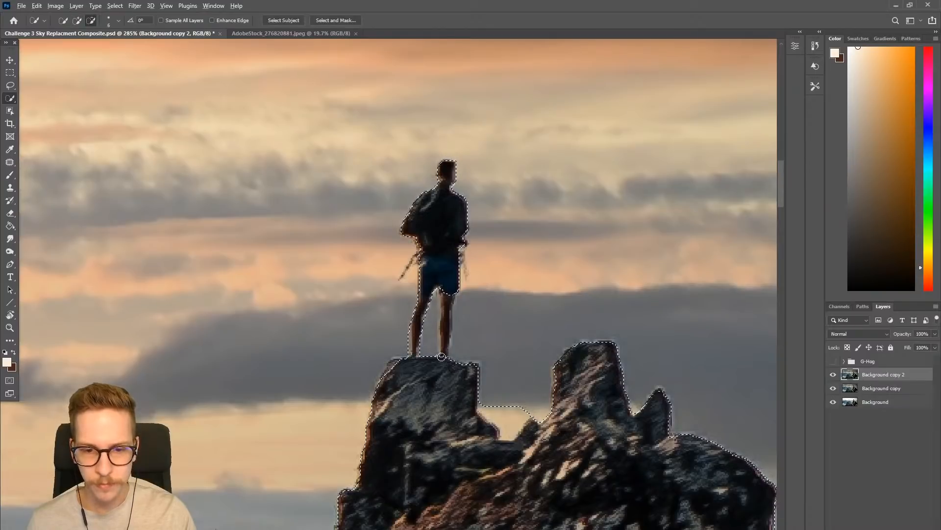
alt+click(448, 282)
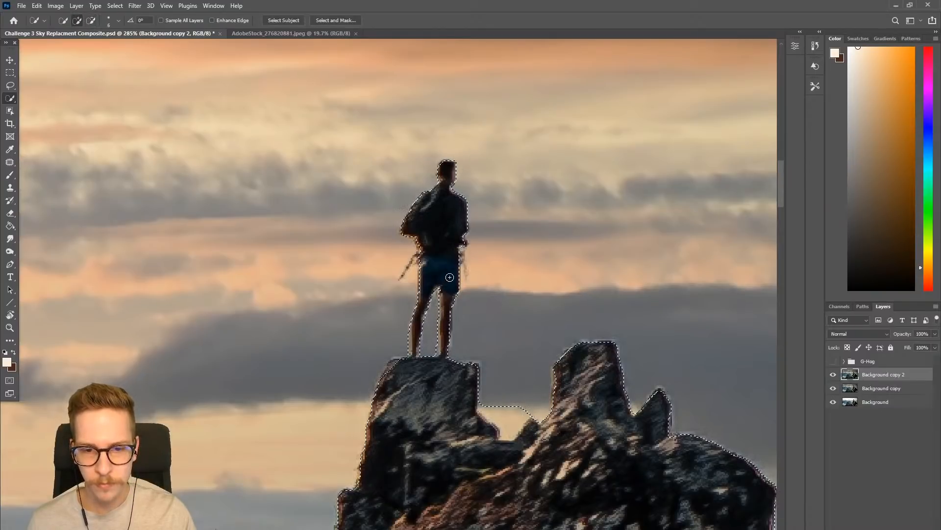
drag(449, 297, 448, 323)
key(alt)
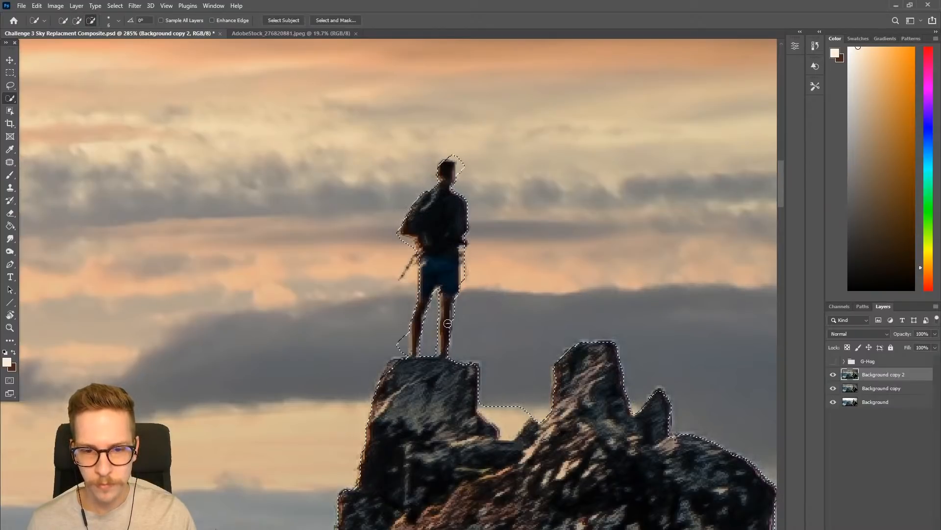
alt+click(441, 361)
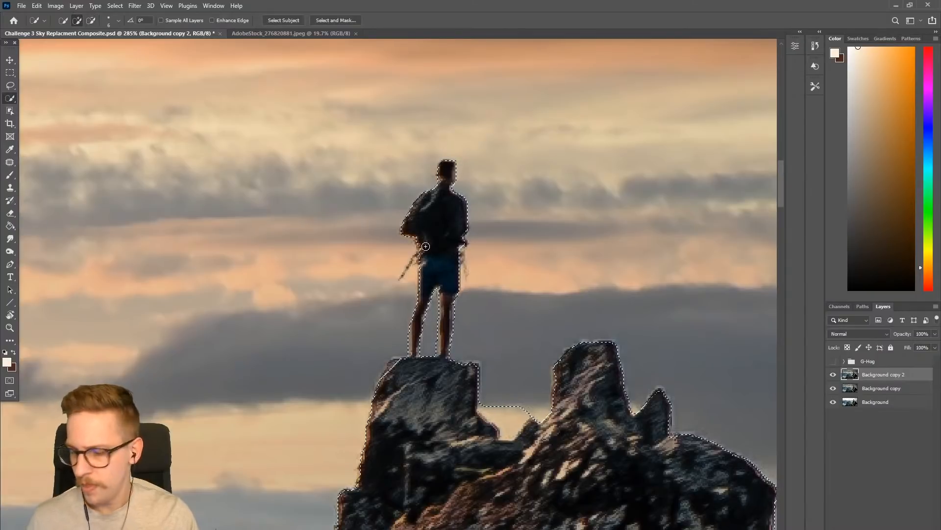
Subtract the hiker's trekking poles on both sides of the body from the sky selection with the Lasso tool
key(l)
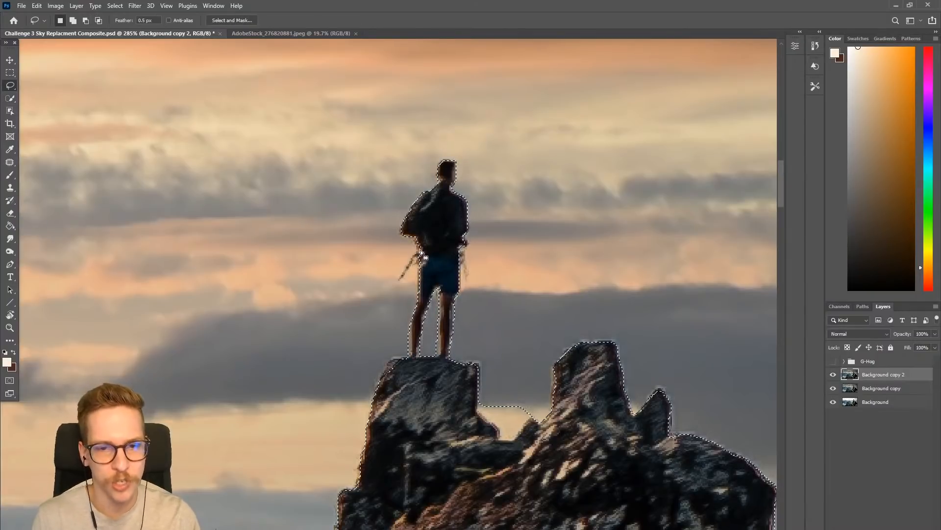
key(alt)
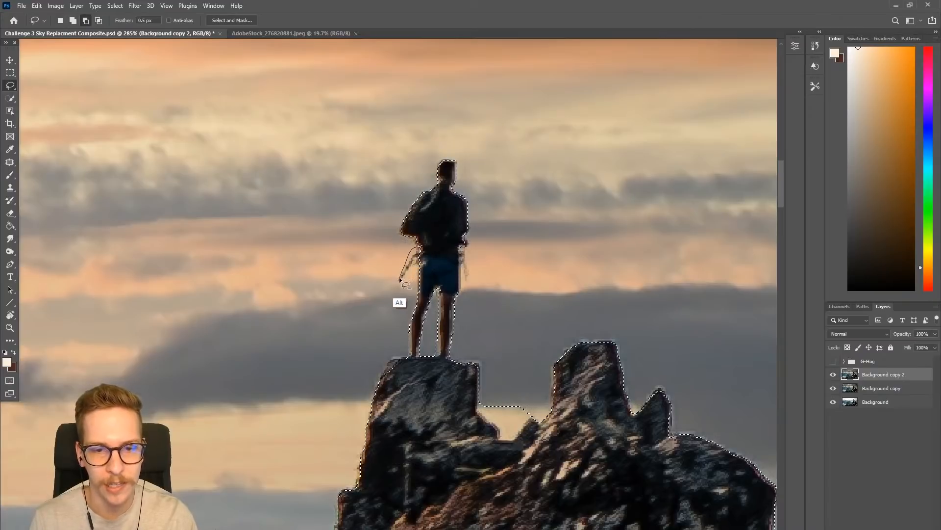
mouse_move(409, 275)
mouse_down()
mouse_move(467, 251)
mouse_move(470, 283)
mouse_move(454, 260)
mouse_move(462, 234)
mouse_move(469, 240)
mouse_move(460, 239)
mouse_move(460, 190)
mouse_move(445, 173)
mouse_move(451, 162)
mouse_move(455, 179)
mouse_move(454, 159)
mouse_move(442, 161)
mouse_move(448, 197)
mouse_up()
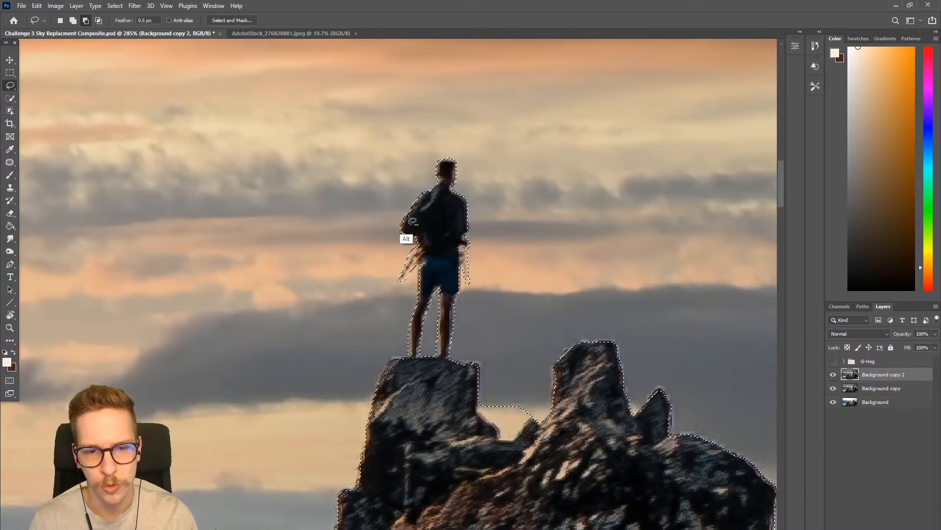
Enlarge the Quick Selection brush to 90 and add the bright lake water beside the cliffs to the selection
key(ctrl+0)
mouse_move(455, 312)
mouse_down()
mouse_move(400, 367)
mouse_move(557, 226)
mouse_move(508, 269)
mouse_up()
drag(508, 269, 407, 320)
key(w)
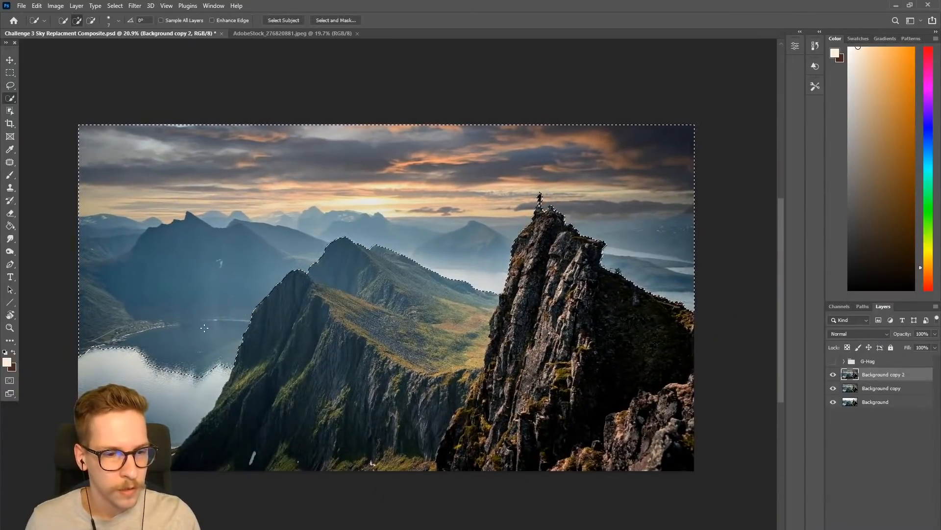
key(bracketright)
key(bracketright)
key(bracketright)
key(bracketright)
key(bracketright)
key(bracketright)
key(bracketright)
key(bracketright)
key(bracketright)
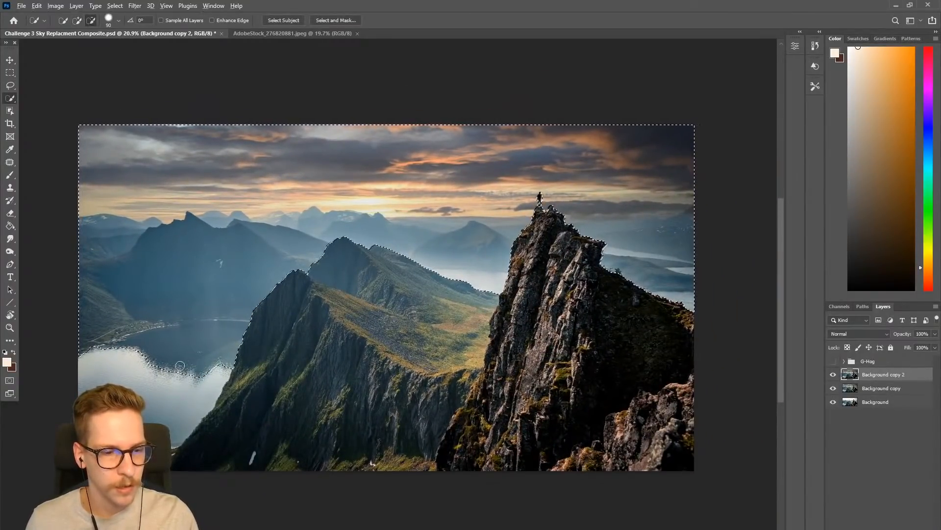
drag(188, 346, 158, 390)
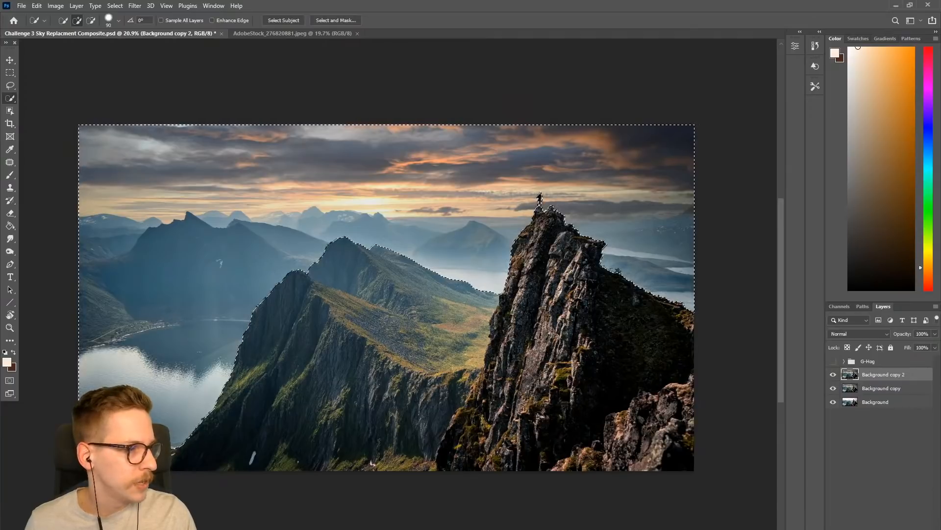
Try masking Background copy 2 with the restored sky selection, and undo the layer mask
key(ctrl+d)
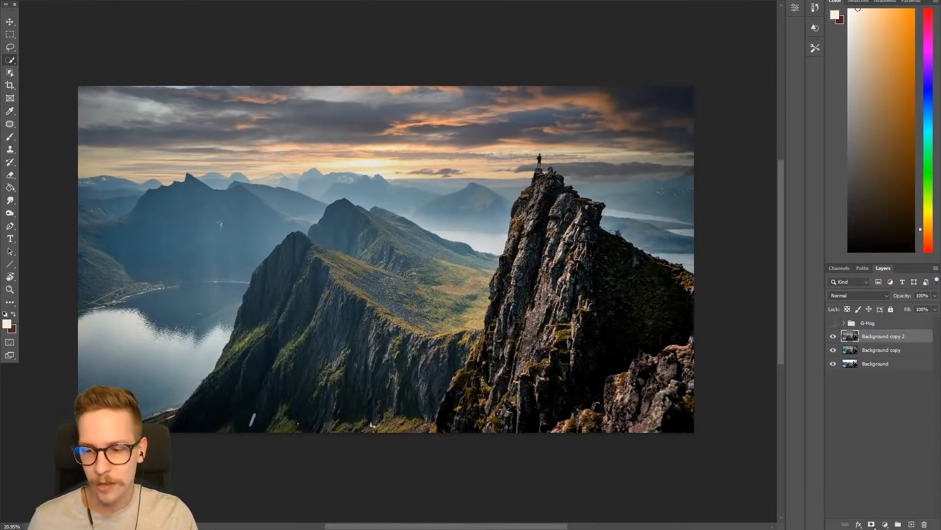
key(ctrl+shift+d)
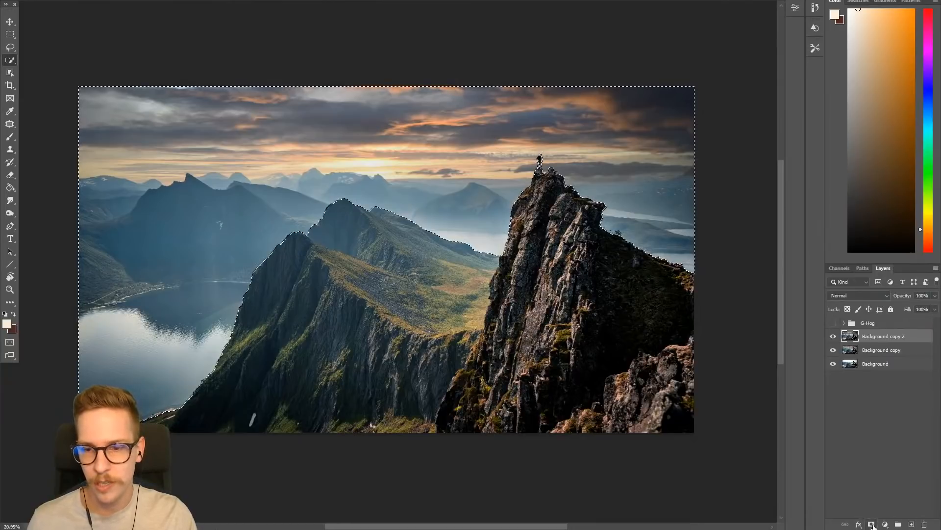
click(872, 524)
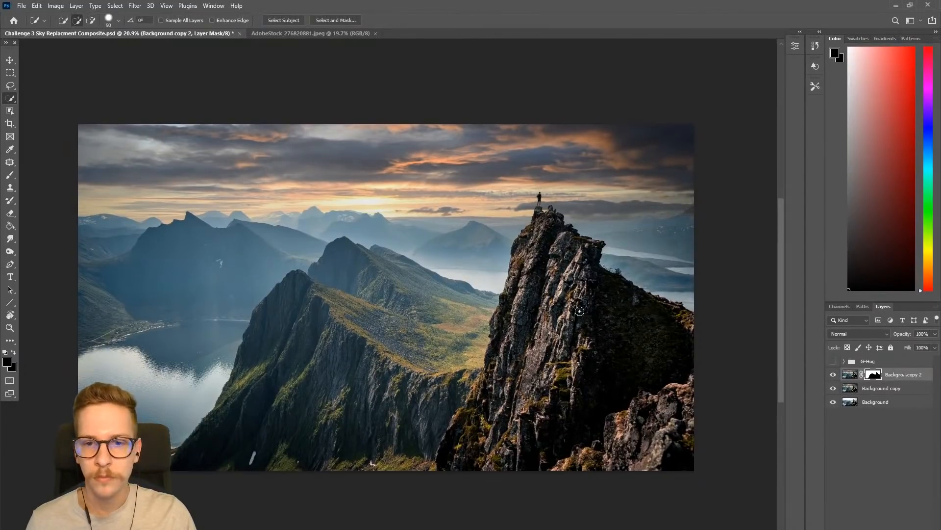
scroll(458, 309, up, 3)
scroll(458, 309, down, 2)
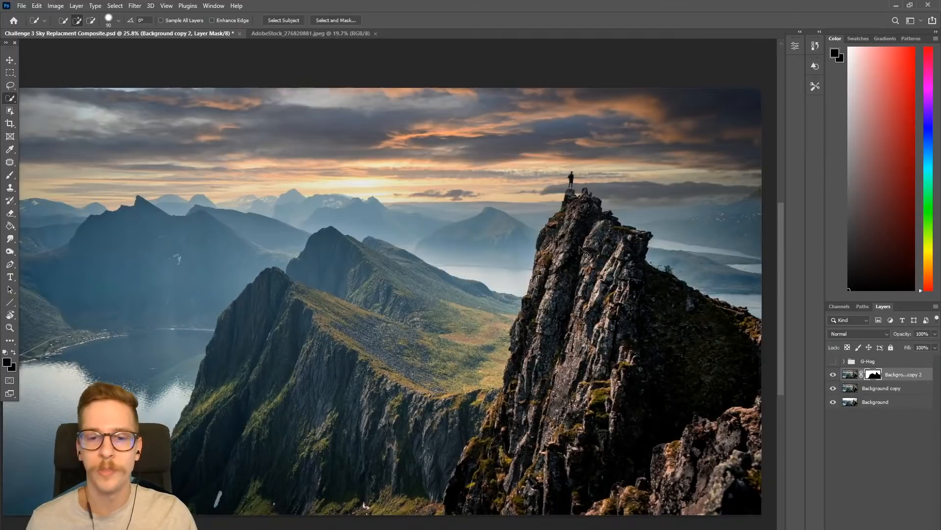
key(ctrl+z)
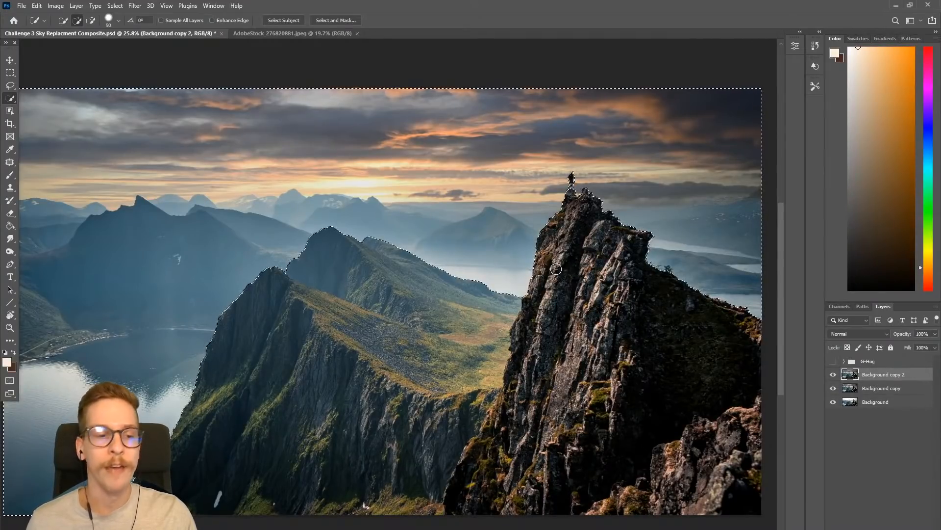
Invert the selection to the foreground cliffs and hiker, and add it as a layer mask on Background copy 2
scroll(544, 280, down, 1)
scroll(528, 286, up, 1)
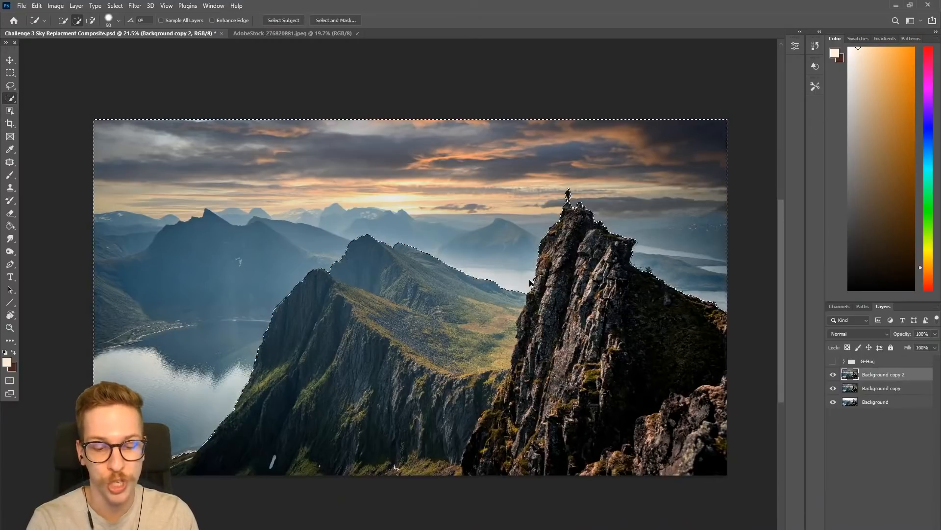
key(ctrl+shift+i)
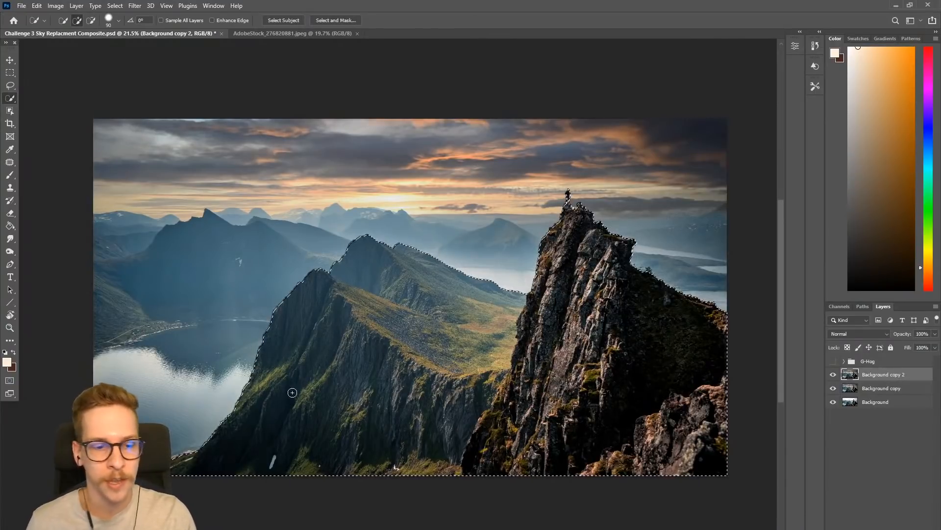
click(870, 528)
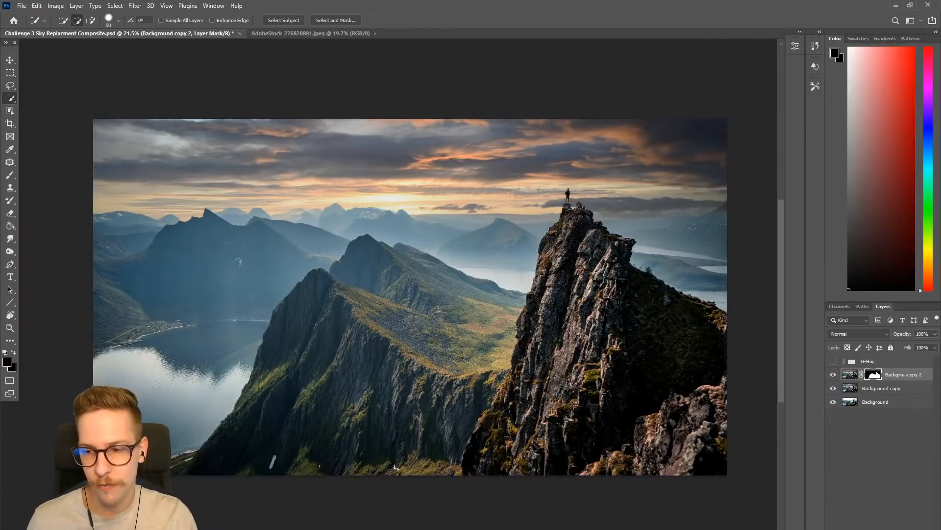
Create a new layer directly above Background copy and fill it with bright orange using the Paint Bucket
click(852, 391)
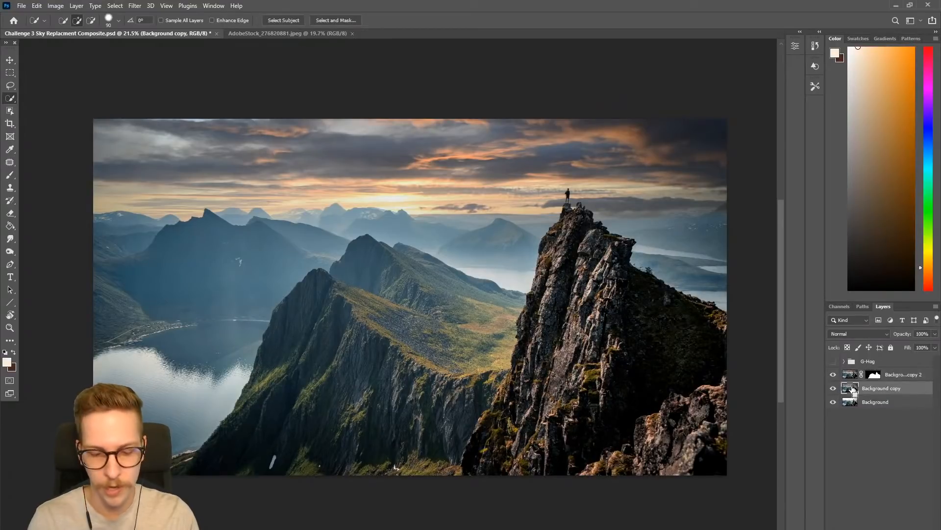
key(ctrl+shift+n)
key(Return)
key(g)
click(914, 71)
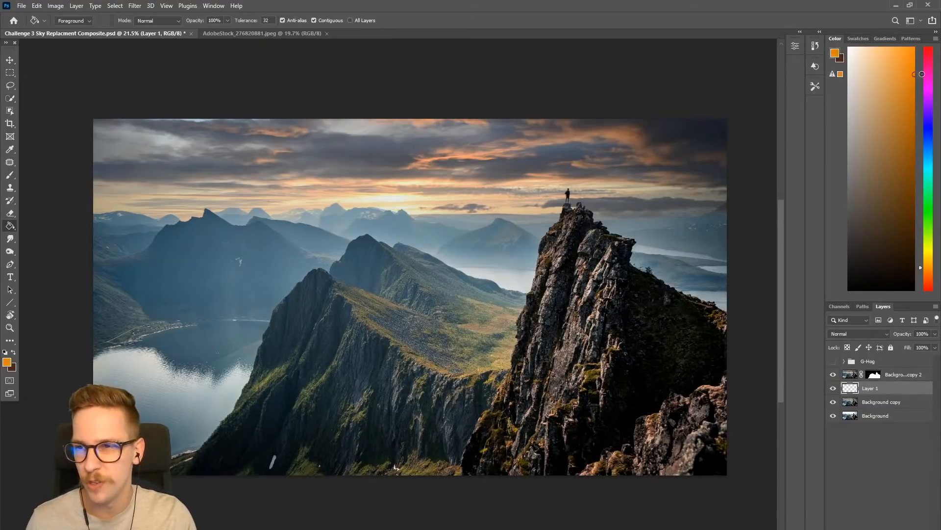
click(541, 234)
Check the foreground cutout against the orange fill by toggling the masked layer's visibility, leaving it visible
click(834, 375)
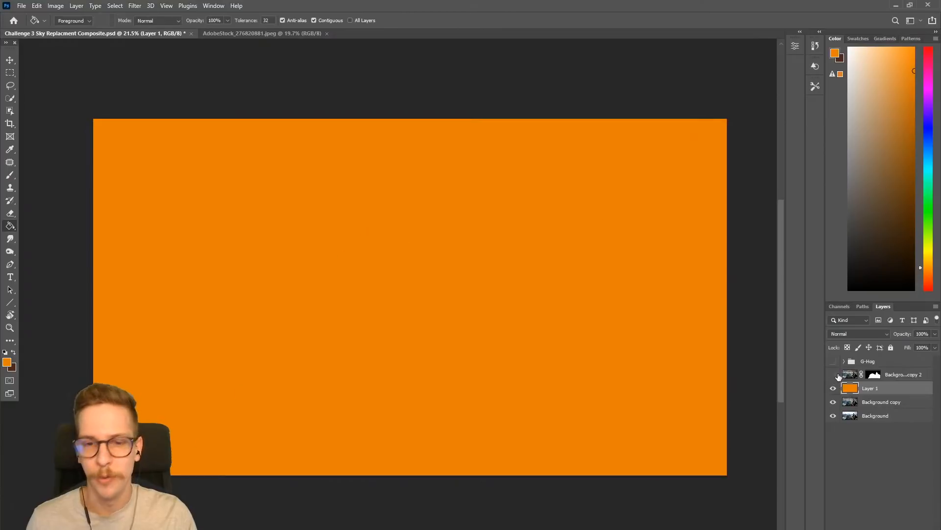
click(834, 375)
click(835, 375)
click(835, 374)
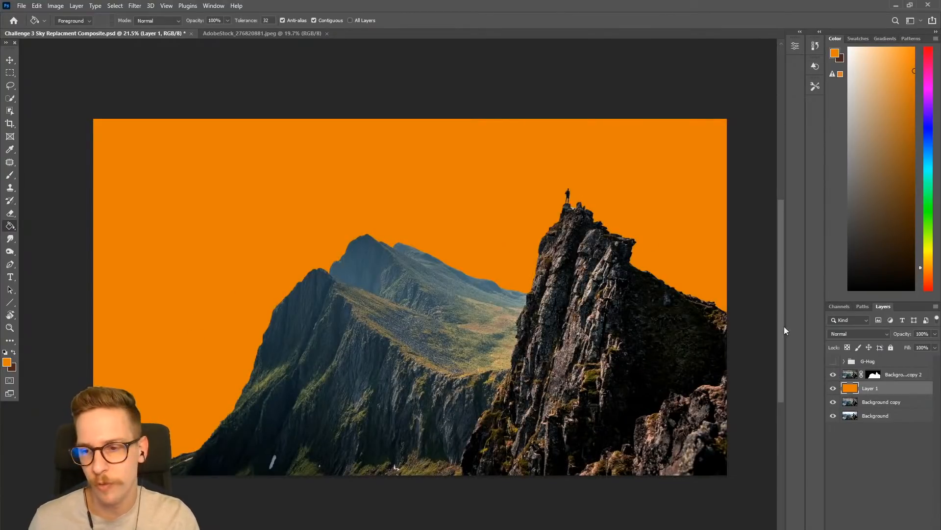
click(833, 376)
click(833, 376)
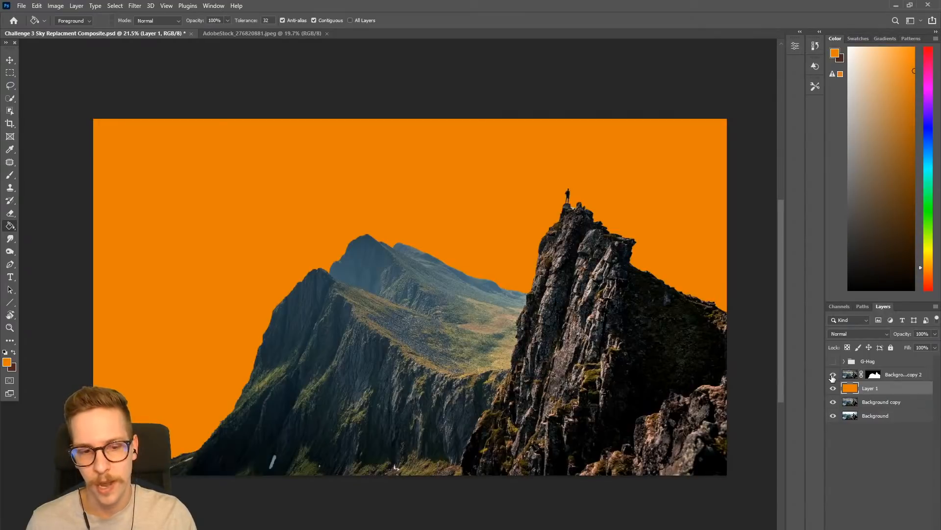
Rename the masked Background copy 2 layer to Foreground
double_click(898, 374)
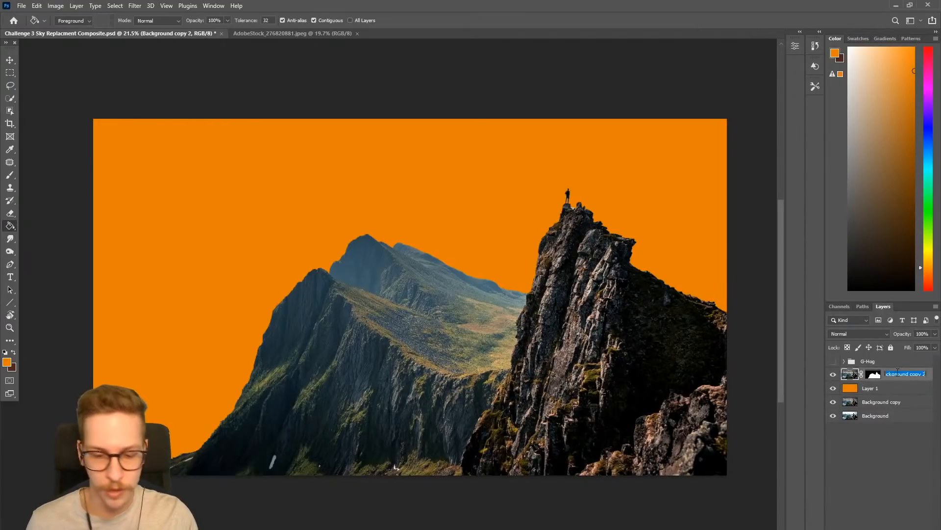
text(Foreground)
key(Return)
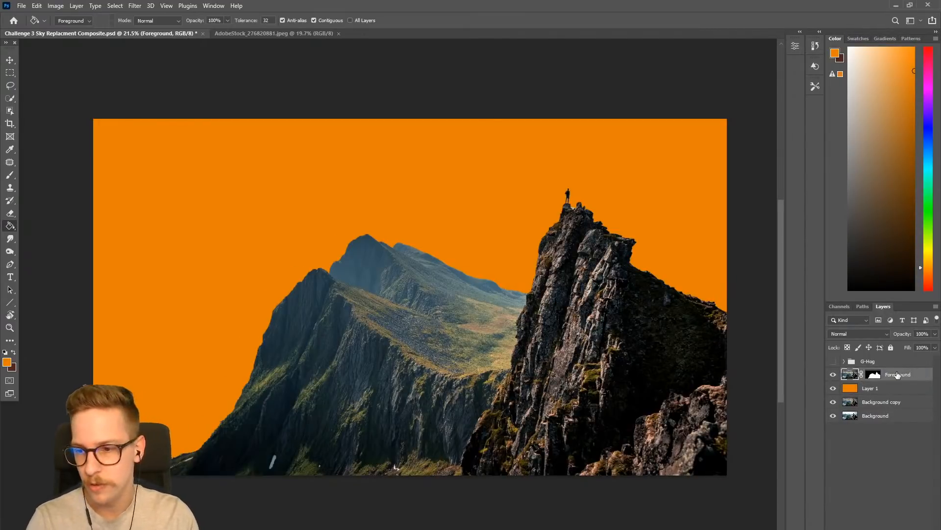
Hide the orange fill and Foreground layers, and toggle Background copy off and on to compare the skies
click(834, 388)
click(833, 375)
click(833, 402)
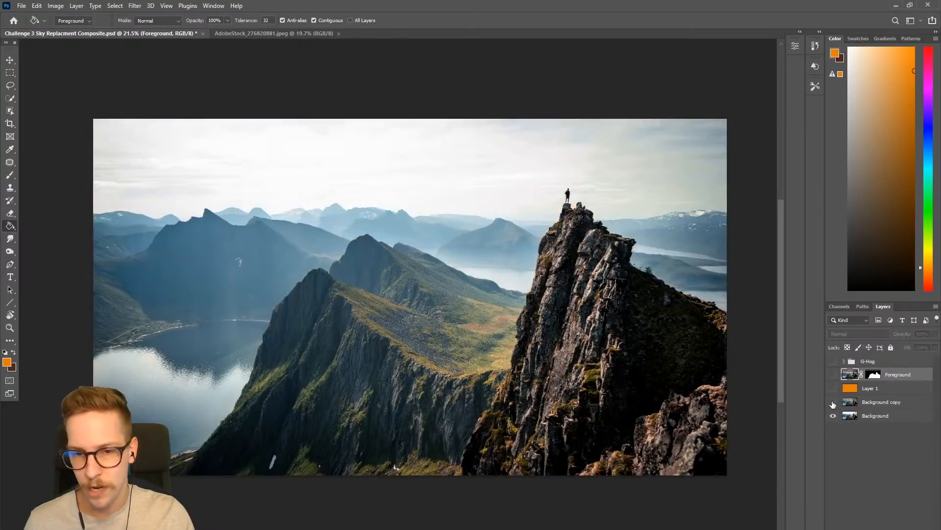
click(833, 402)
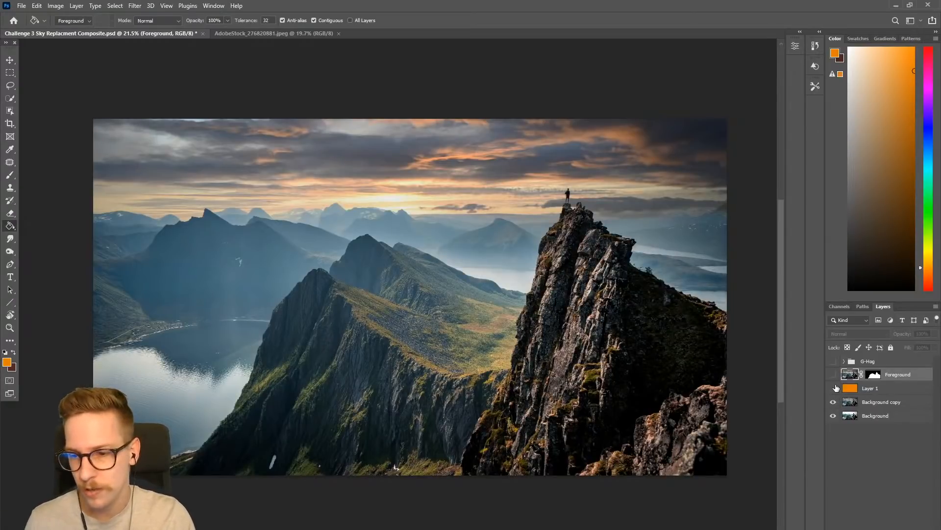
Delete the orange Layer 1 and make the Foreground layer visible again
click(866, 389)
key(Delete)
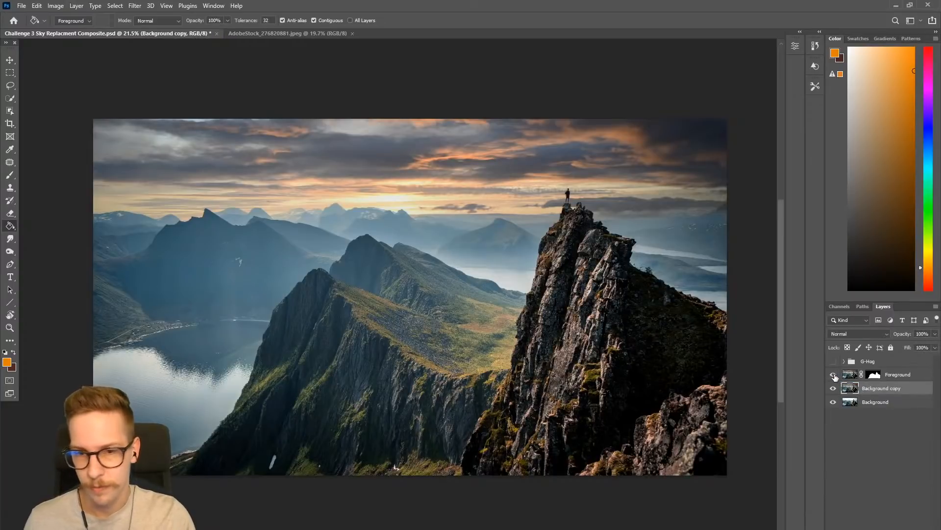
scroll(422, 306, up, 1)
drag(432, 300, 425, 314)
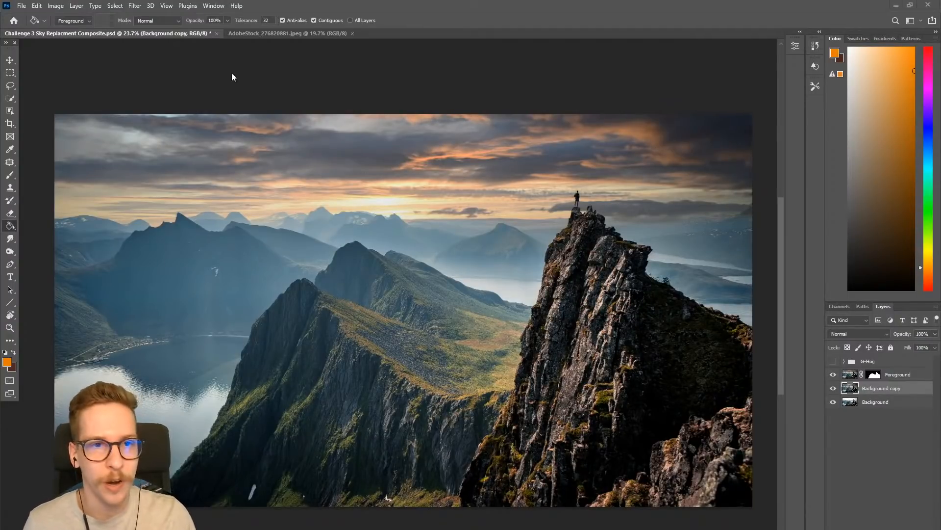
Switch to the meerkat photo AdobeStock_276820881.jpeg and bring the whole animal into view
click(252, 34)
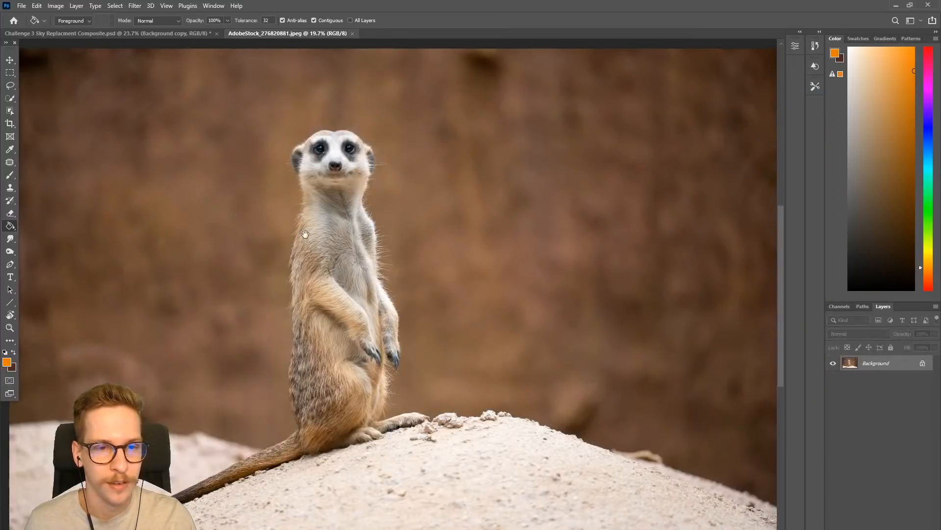
drag(305, 234, 323, 225)
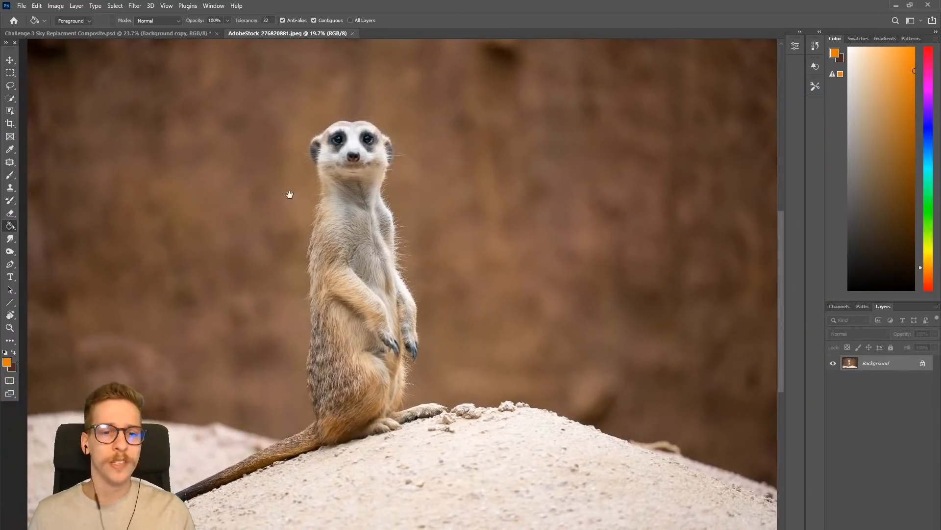
scroll(288, 199, down, 1)
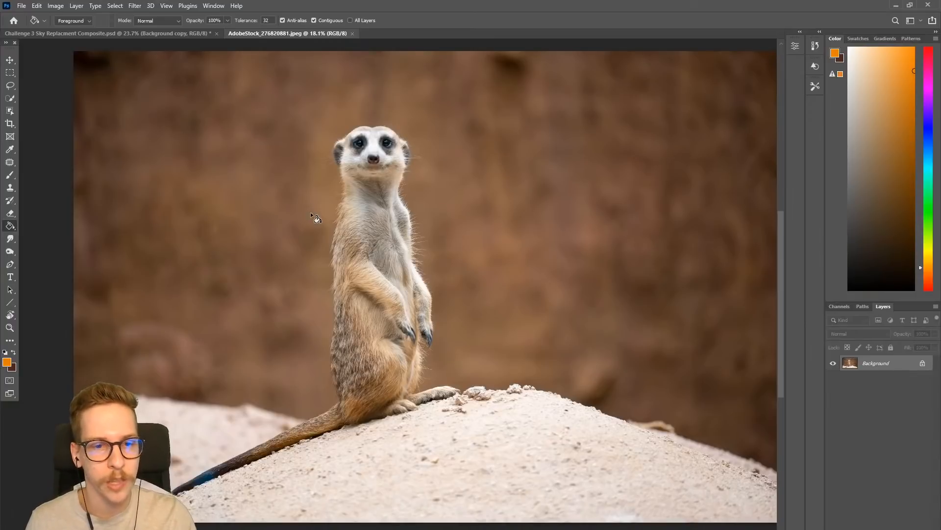
Select the meerkat automatically with the Quick Selection tool's Select Subject command
scroll(314, 216, up, 1)
click(12, 97)
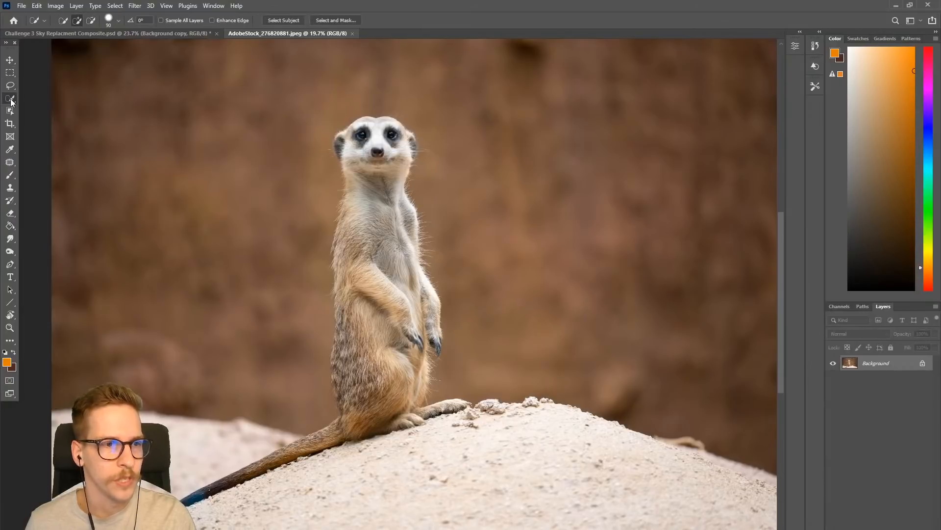
click(279, 20)
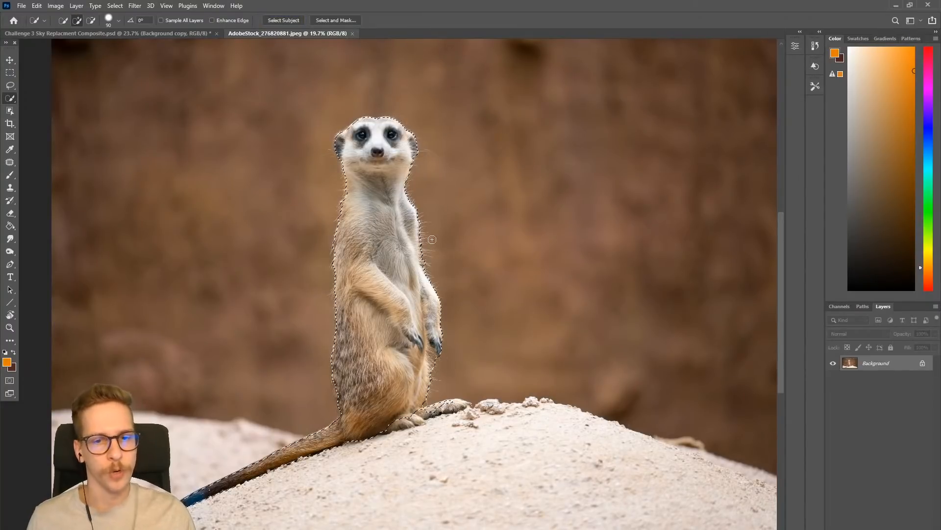
Examine the selection outline closely along the fur of the meerkat's neck, chest and body
drag(428, 241, 434, 221)
drag(315, 199, 498, 294)
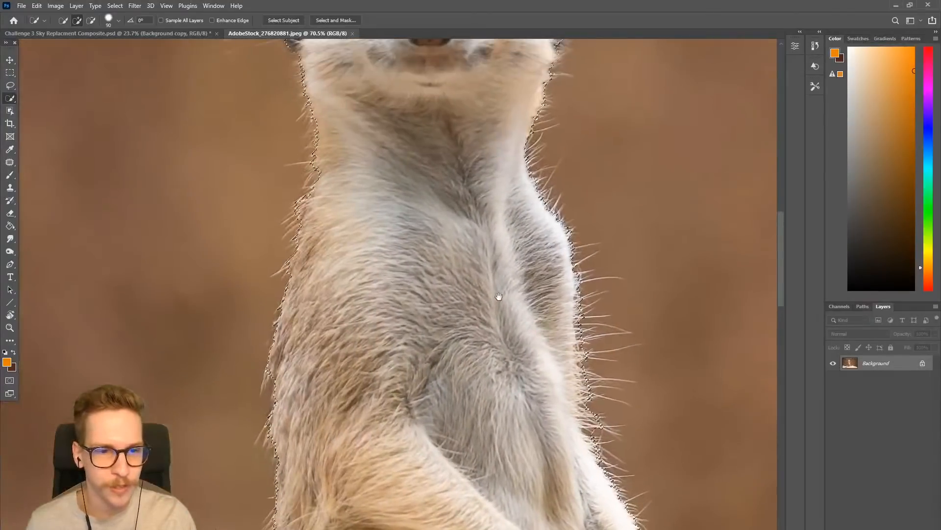
drag(447, 204, 431, 336)
drag(380, 231, 350, 235)
drag(410, 309, 390, 129)
drag(390, 129, 377, 131)
drag(389, 210, 399, 281)
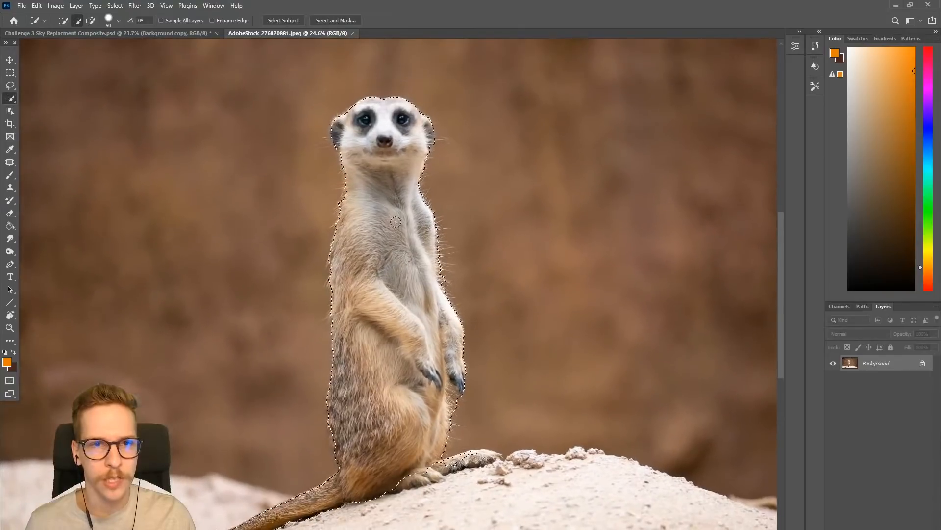
Enter Select and Mask and paint with the Refine Edge Brush along the fur on the left of the meerkat's neck and shoulder
click(345, 20)
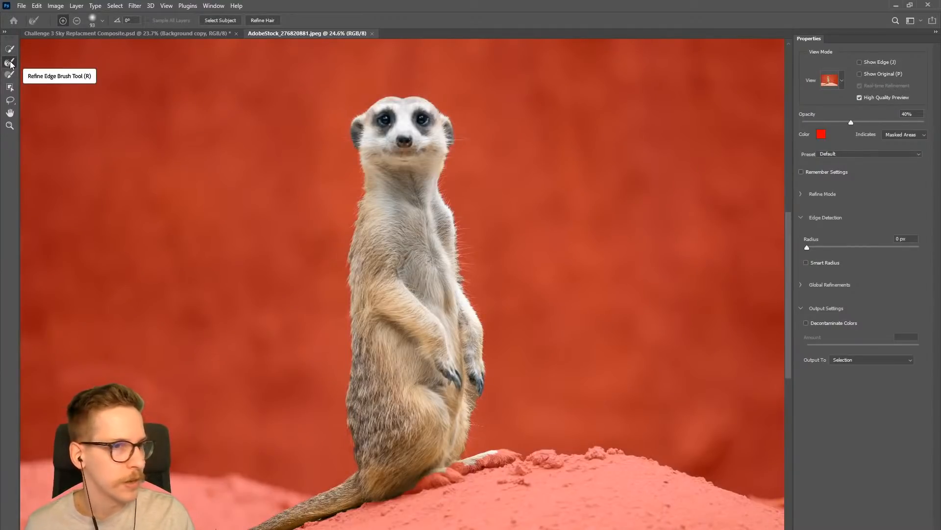
click(13, 63)
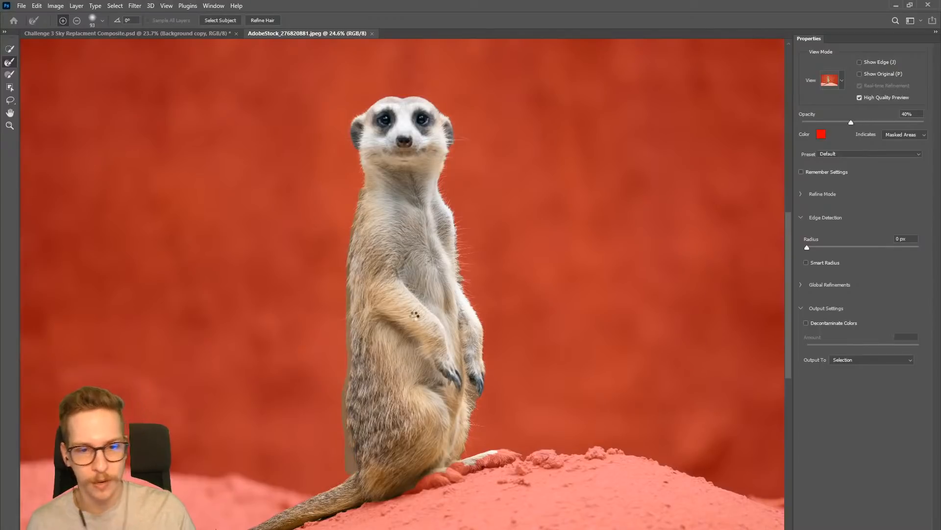
drag(357, 221, 411, 254)
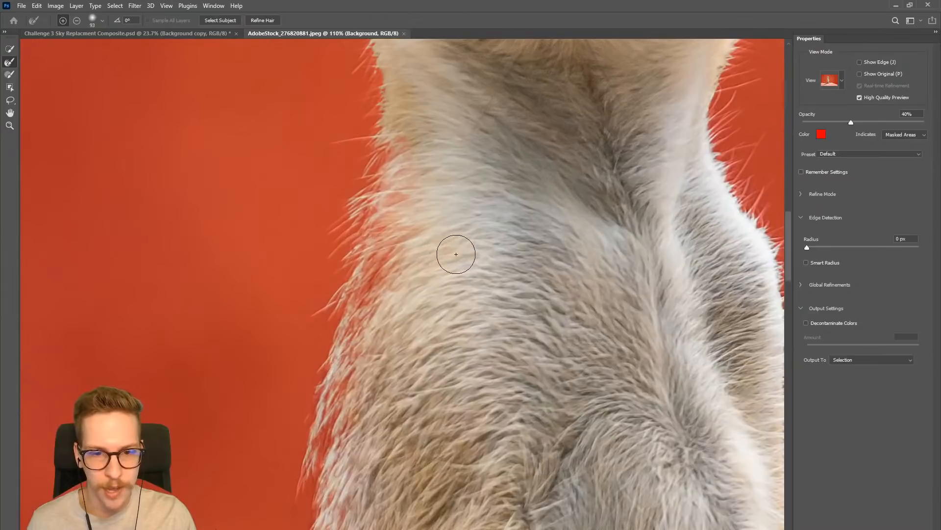
drag(482, 254, 456, 273)
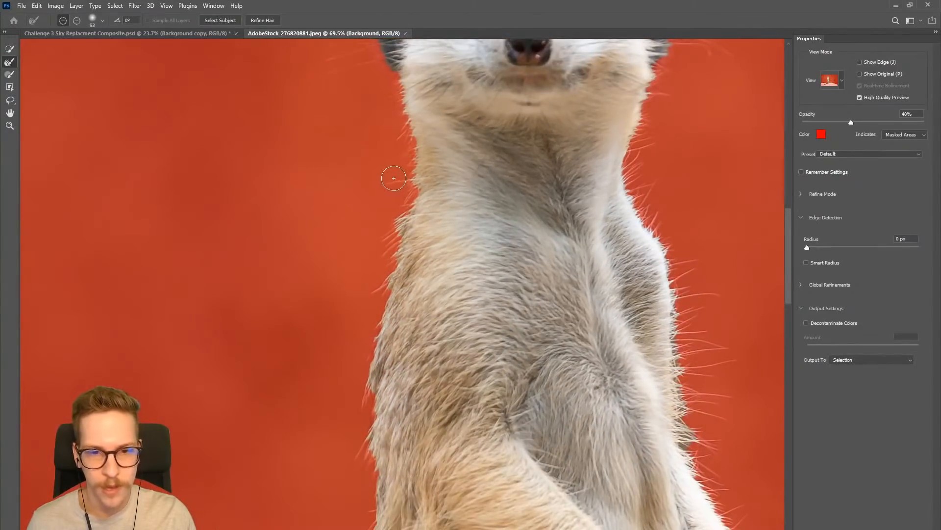
mouse_move(392, 166)
mouse_down()
mouse_move(349, 411)
mouse_move(352, 476)
mouse_move(361, 472)
mouse_up()
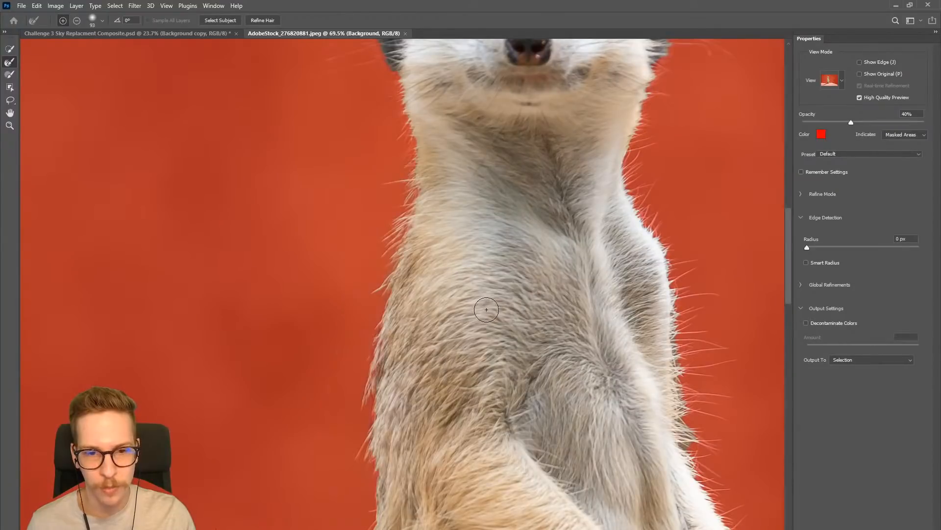
Continue refining the fur edge down the left side of the meerkat's back to the base of its tail
drag(501, 299, 477, 314)
drag(466, 384, 441, 202)
scroll(441, 202, down, 1)
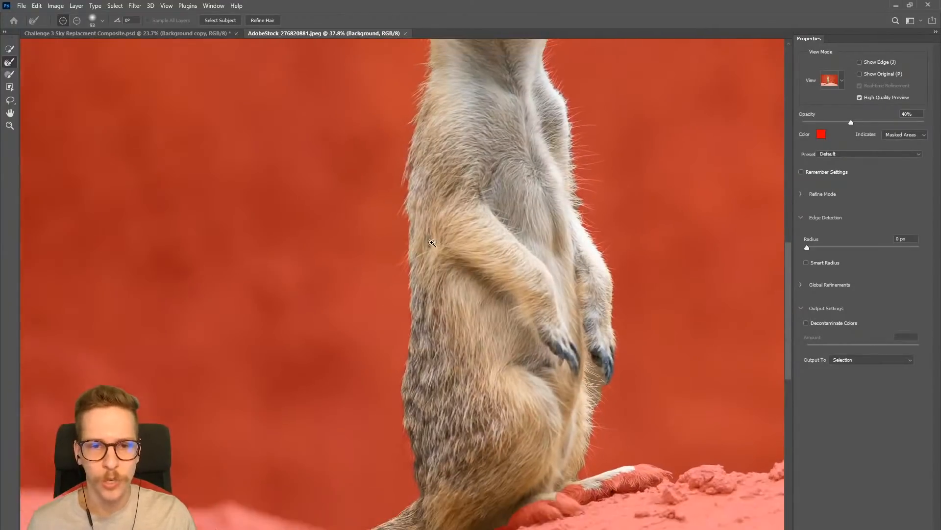
mouse_move(388, 164)
mouse_down()
mouse_move(387, 374)
mouse_move(401, 458)
mouse_up()
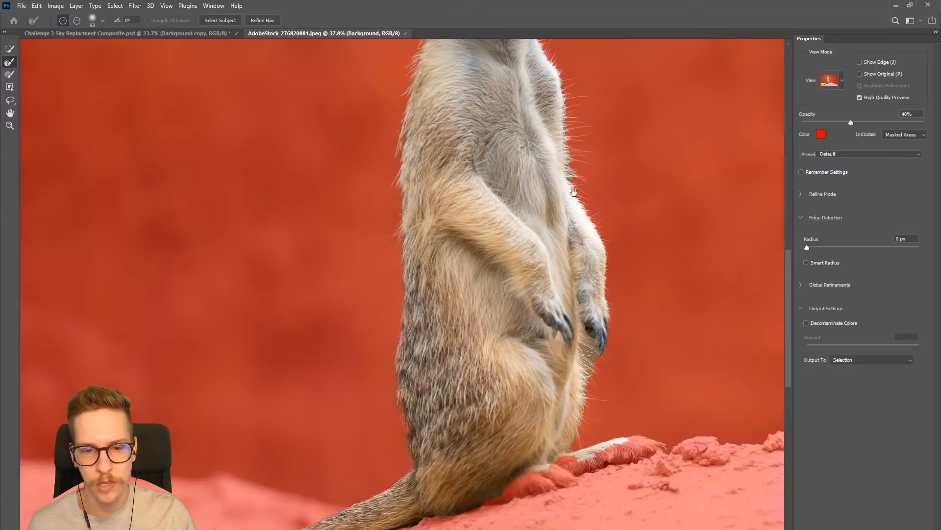
drag(573, 191, 494, 221)
drag(340, 481, 369, 479)
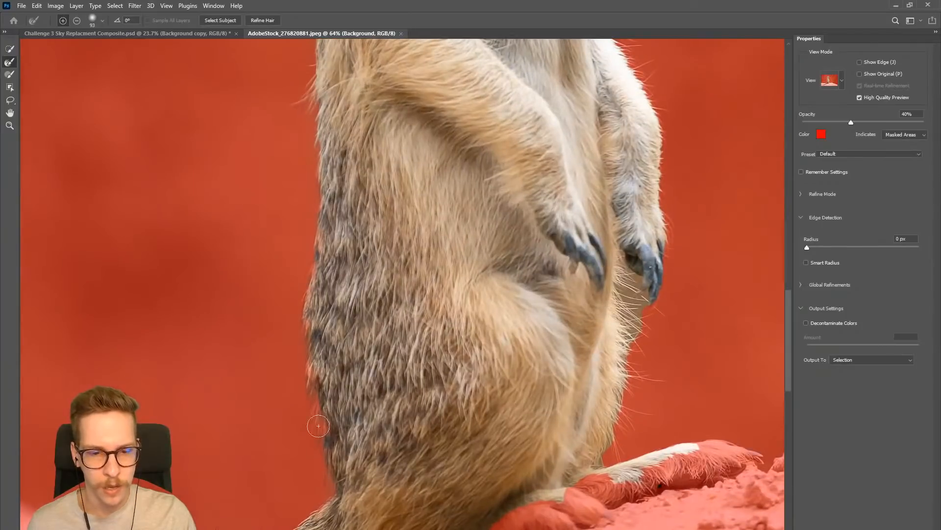
Refine the fur edge on the meerkat's right side from the ear down to the chest and check the fine hairs
drag(527, 385, 372, 399)
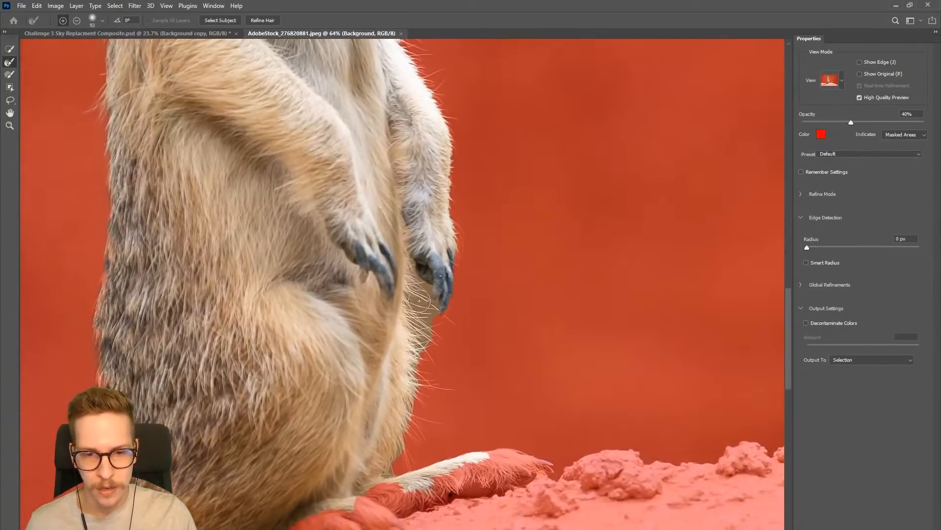
key(z)
click(10, 61)
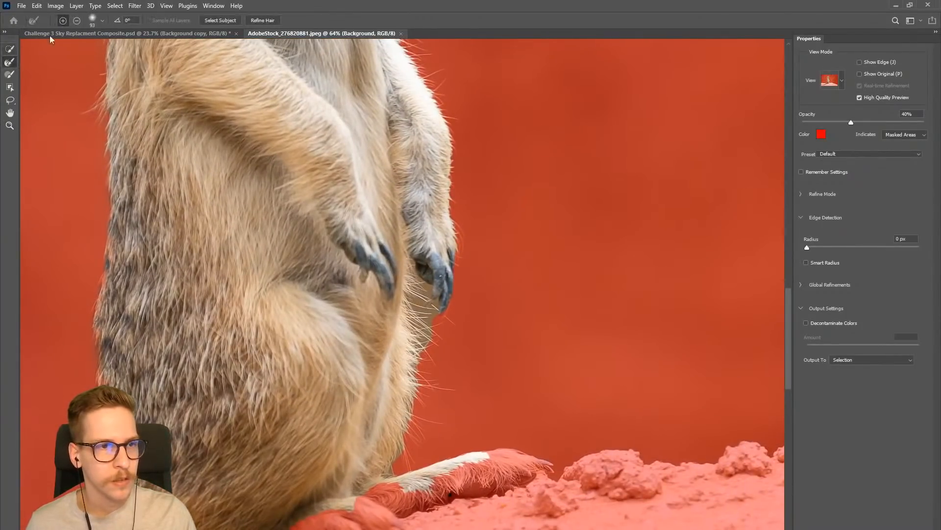
drag(498, 111, 563, 309)
drag(571, 229, 462, 260)
drag(461, 268, 400, 296)
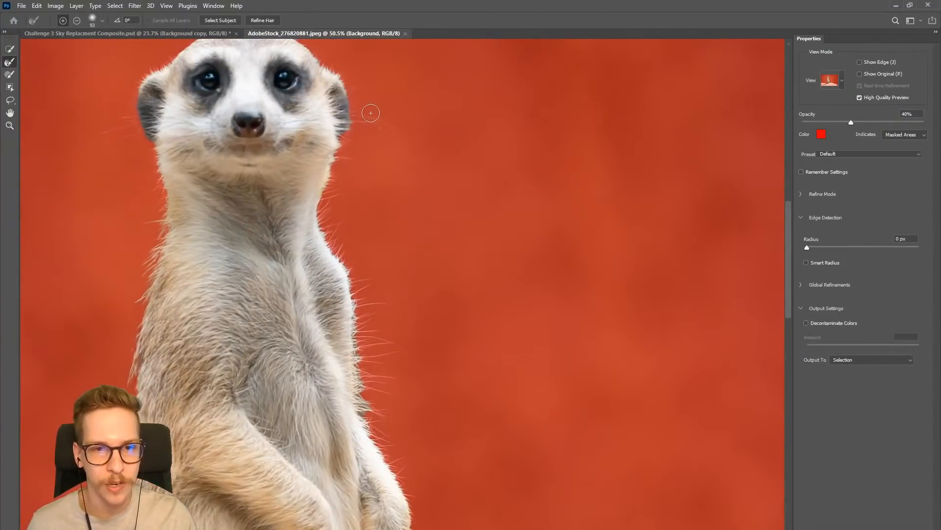
mouse_move(371, 109)
mouse_down()
mouse_move(337, 179)
mouse_move(330, 221)
mouse_move(365, 314)
mouse_move(371, 403)
mouse_move(411, 494)
mouse_move(376, 294)
mouse_up()
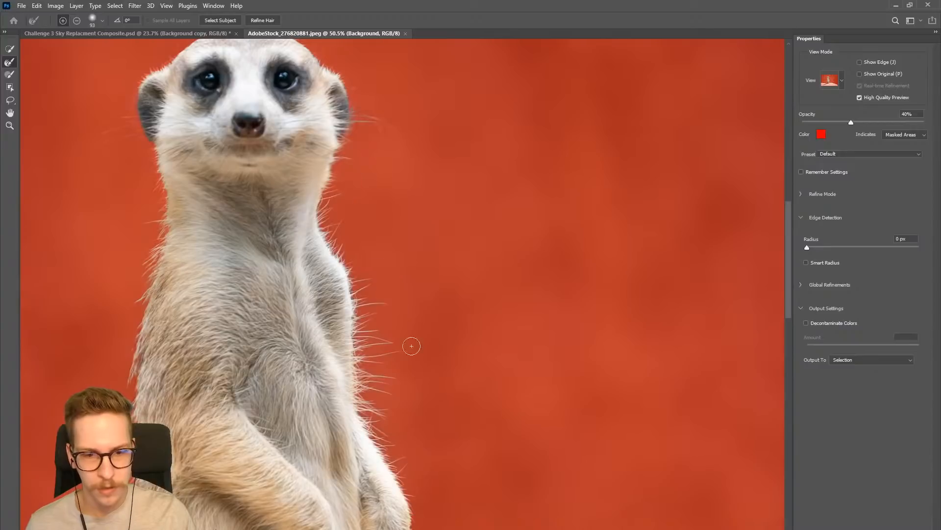
scroll(412, 345, up, 10)
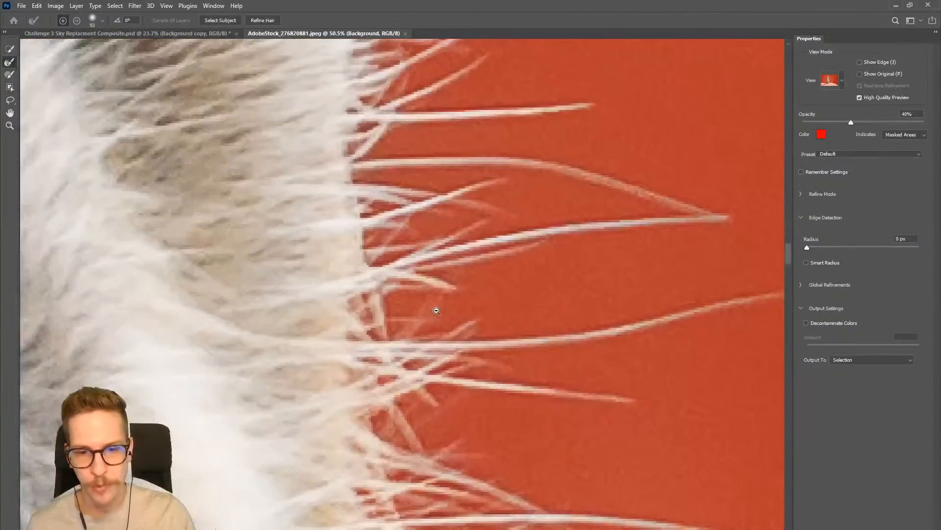
drag(436, 311, 416, 314)
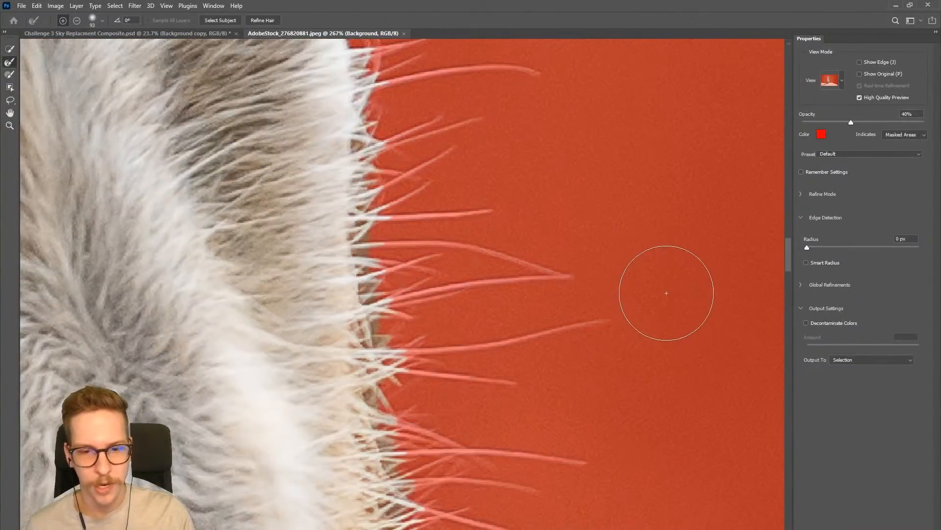
scroll(658, 250, down, 10)
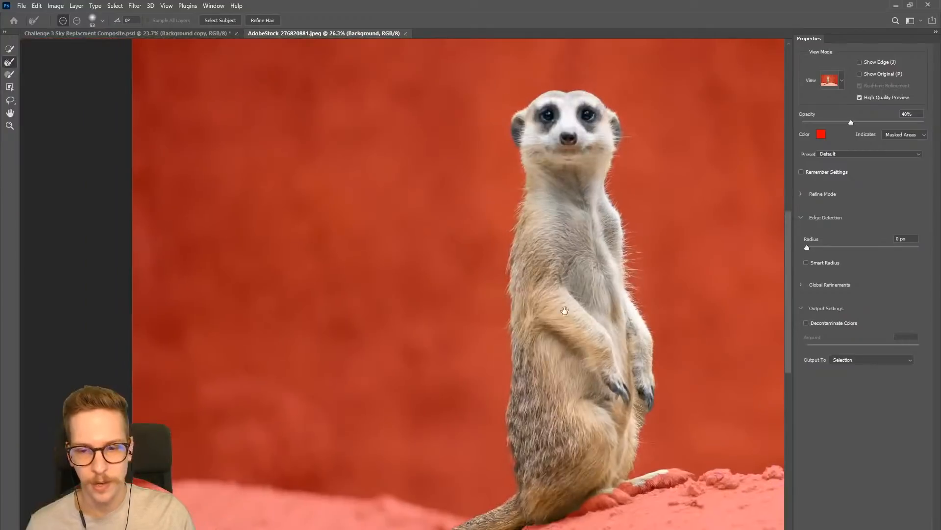
Refine the edge along the right forearm, paw and hind leg to recover the fine hairs
scroll(521, 280, up, 5)
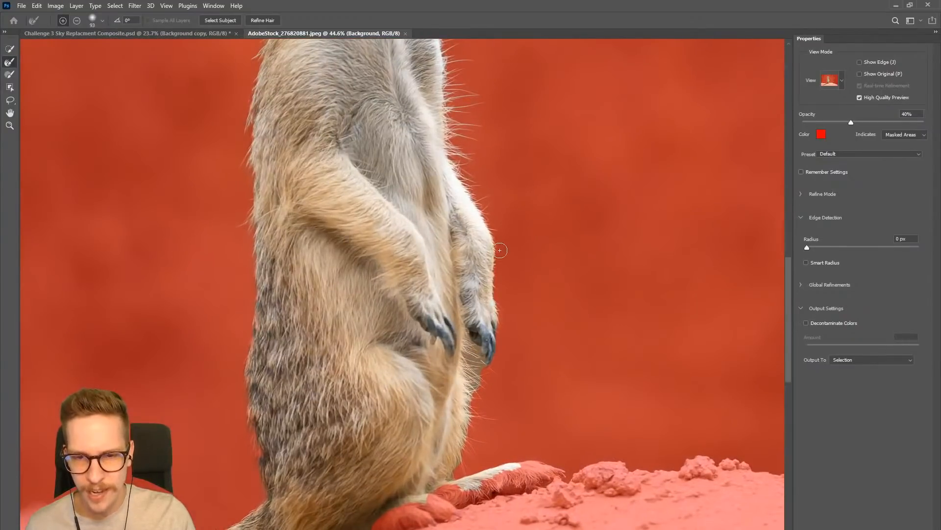
mouse_move(500, 250)
mouse_down()
mouse_move(510, 343)
mouse_move(471, 410)
mouse_up()
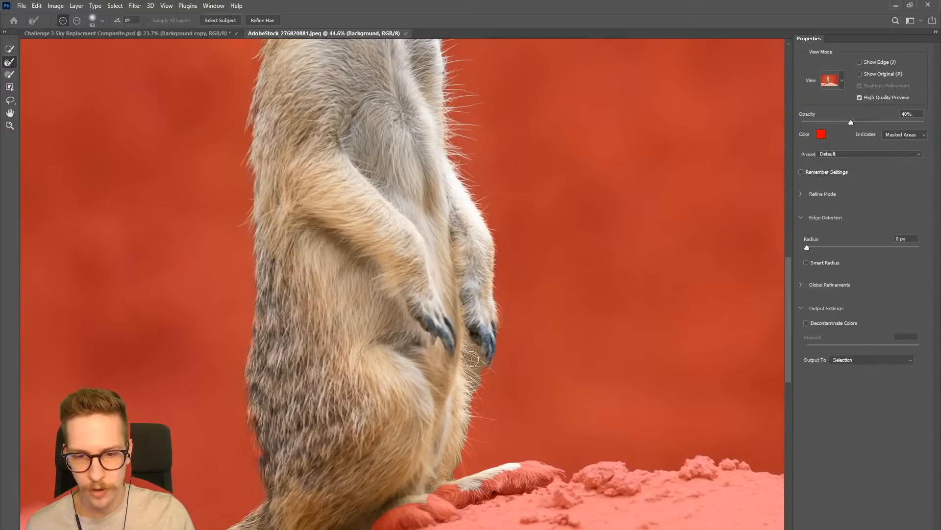
mouse_move(477, 384)
mouse_down()
mouse_move(465, 458)
mouse_move(482, 417)
mouse_up()
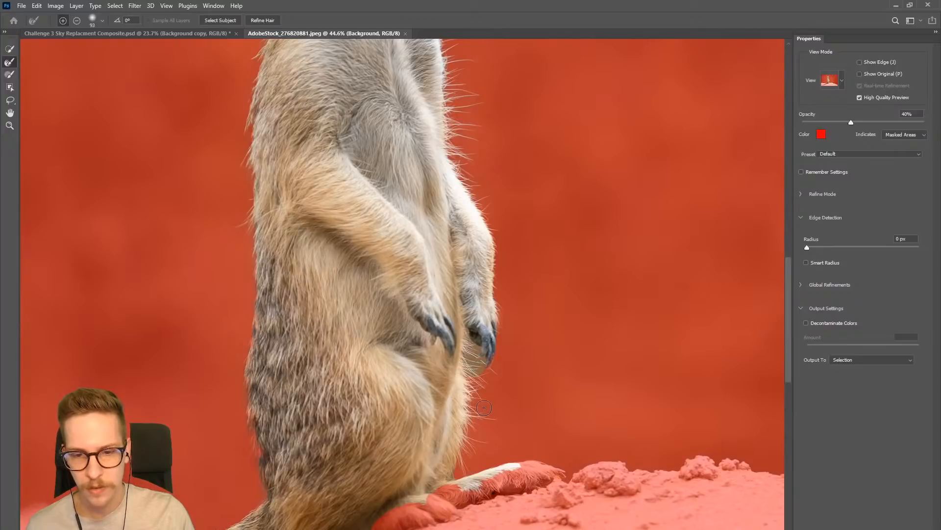
scroll(485, 385, down, 3)
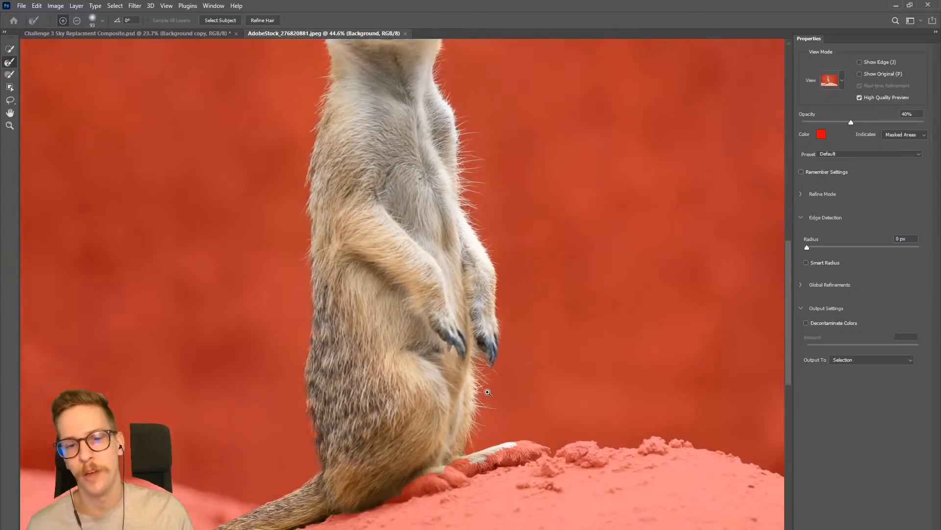
scroll(386, 269, up, 2)
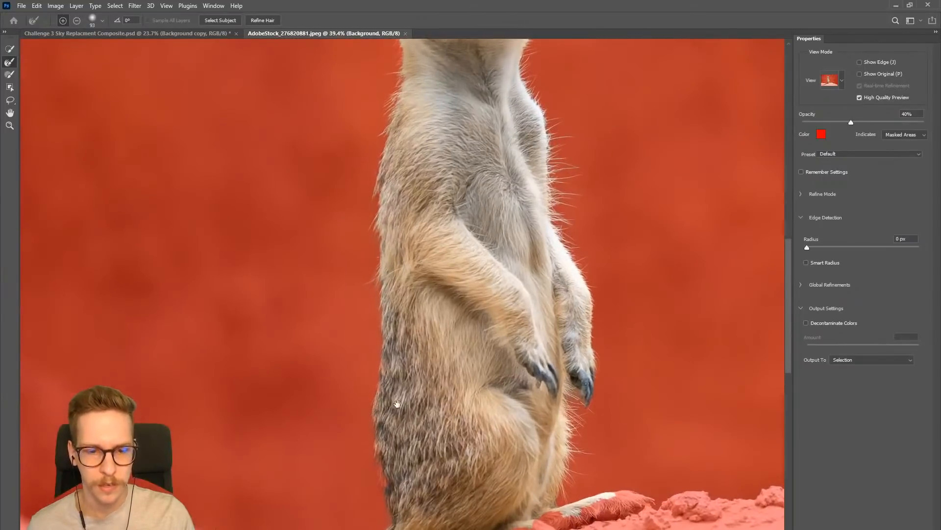
drag(396, 437, 312, 447)
scroll(439, 92, down, 1)
Refine the edge around the meerkat's head, ears and whiskers, and accept the result as a selection
drag(438, 92, 423, 304)
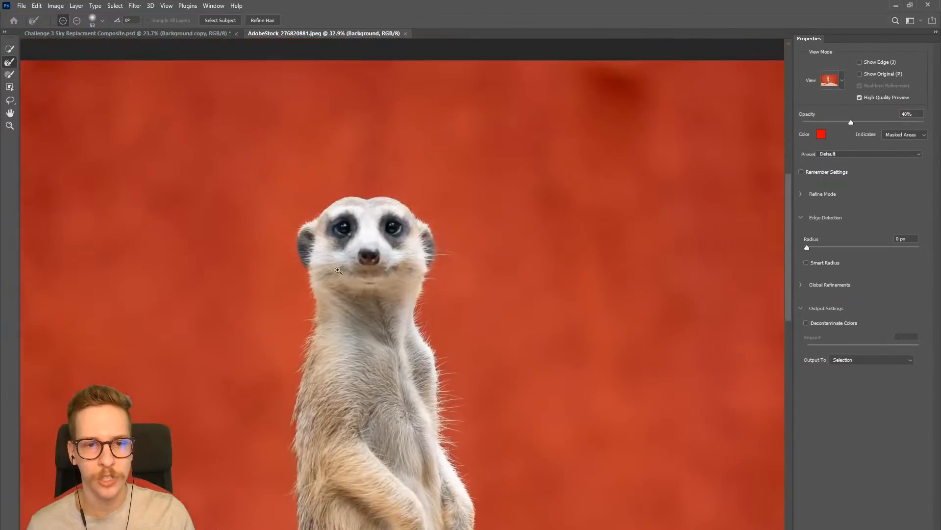
drag(316, 264, 343, 234)
mouse_move(257, 251)
mouse_down()
mouse_move(277, 275)
mouse_move(256, 216)
mouse_move(286, 172)
mouse_move(366, 114)
mouse_move(422, 111)
mouse_move(473, 112)
mouse_move(537, 148)
mouse_move(563, 182)
mouse_move(582, 242)
mouse_move(569, 279)
mouse_move(632, 237)
mouse_up()
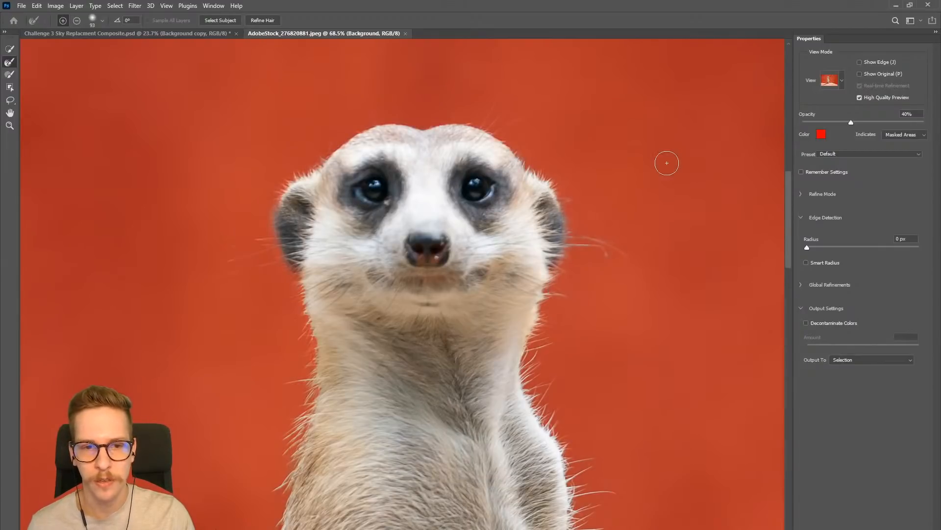
drag(608, 187, 540, 243)
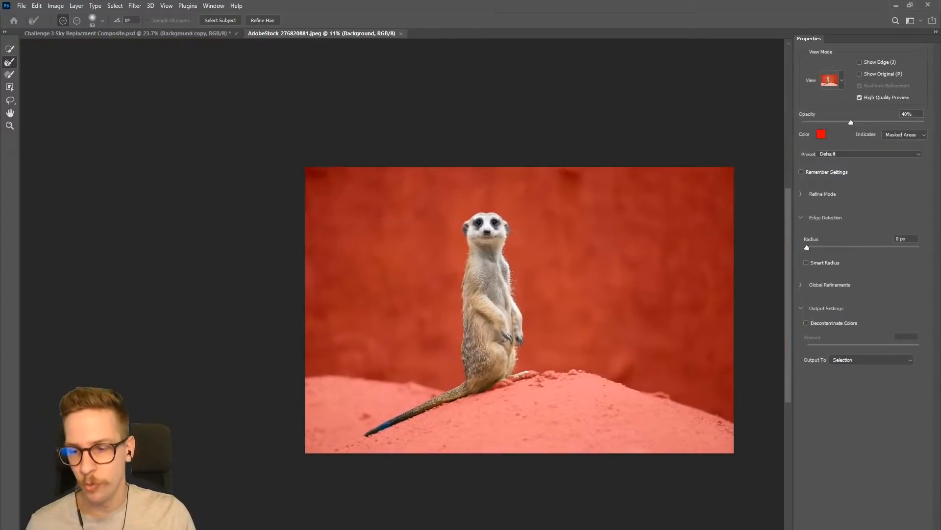
key(Return)
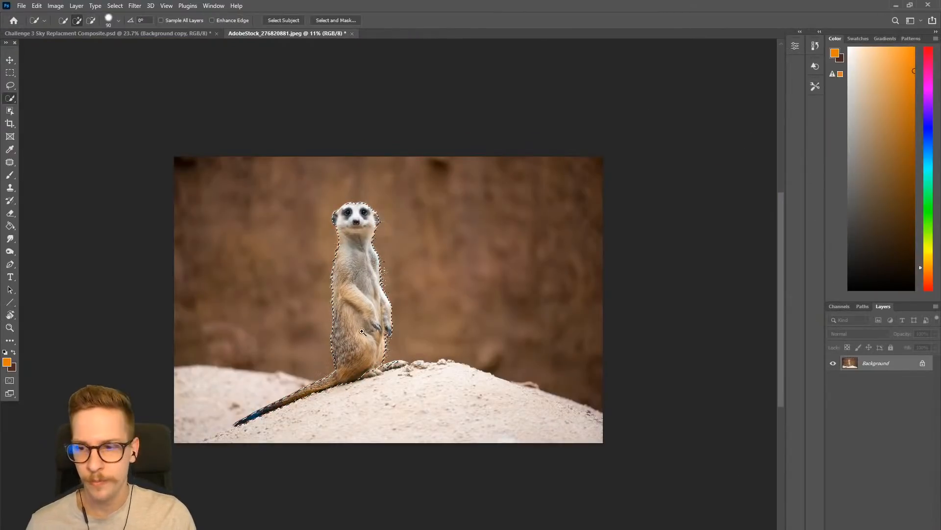
Add a layer mask from the meerkat selection, select the whole canvas, and apply the mask to the layer
scroll(383, 320, up, 2)
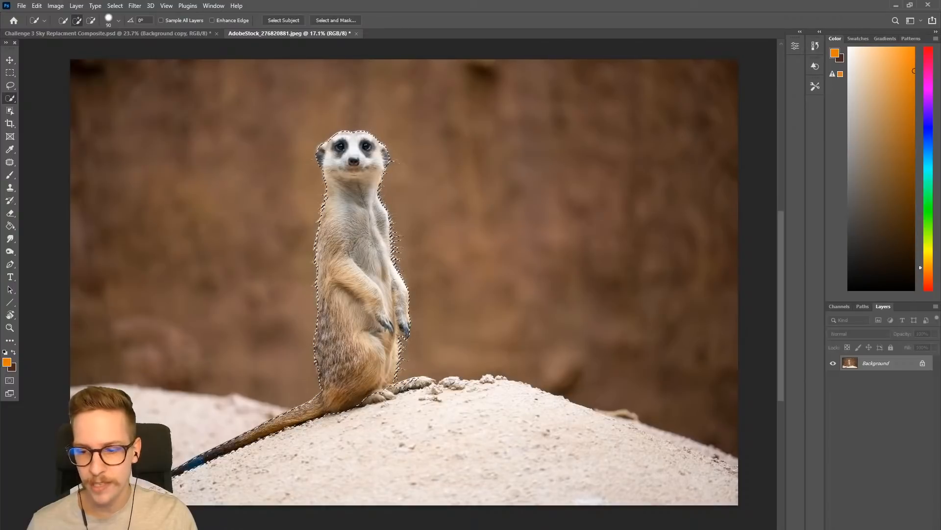
click(874, 527)
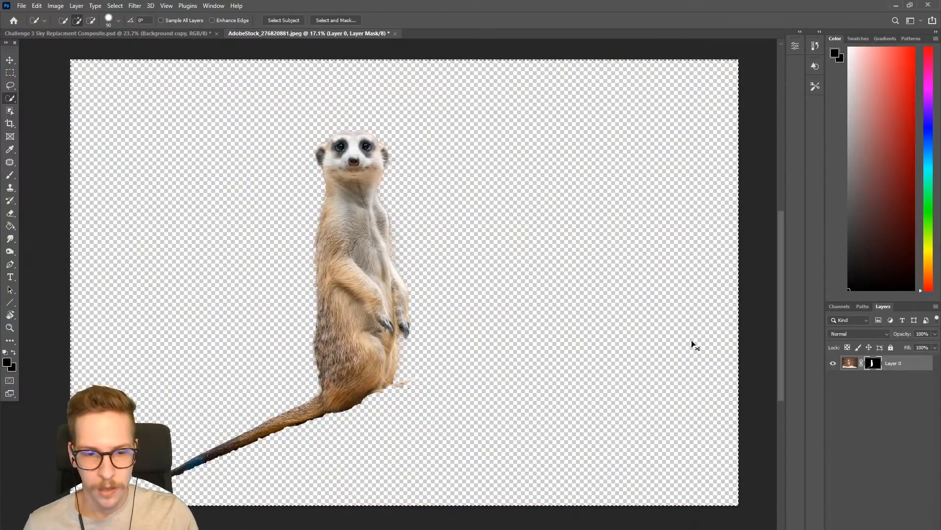
key(ctrl+a)
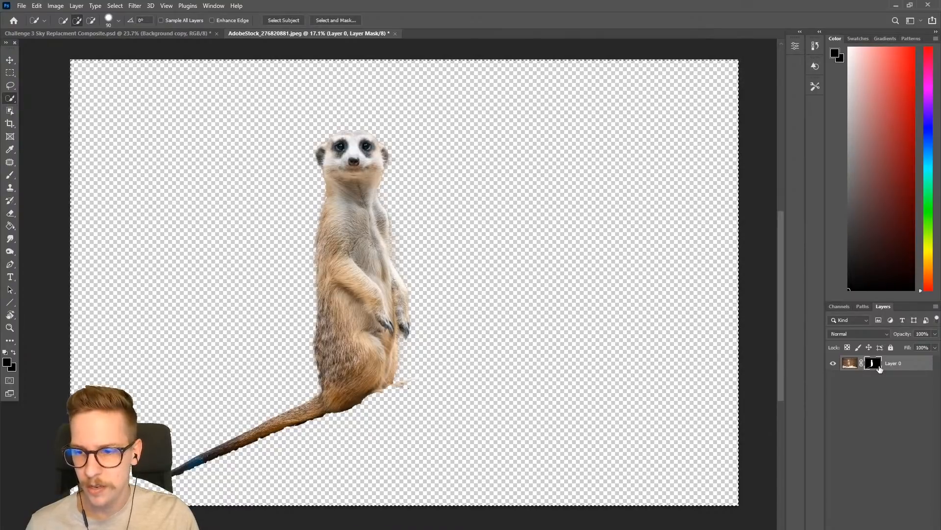
right_click(869, 365)
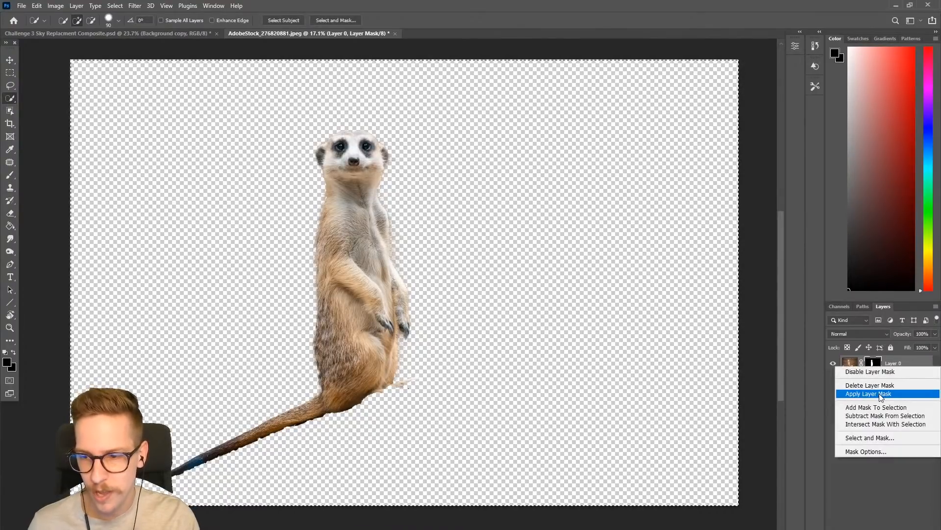
click(880, 394)
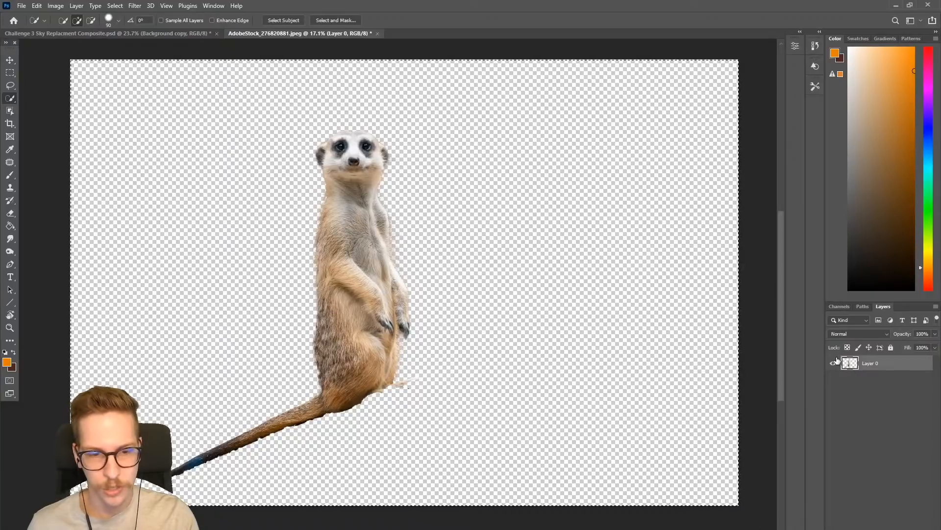
Paste the cut-out meerkat into the sky replacement composite between the Foreground and Background copy layers, and activate the Move tool
click(93, 33)
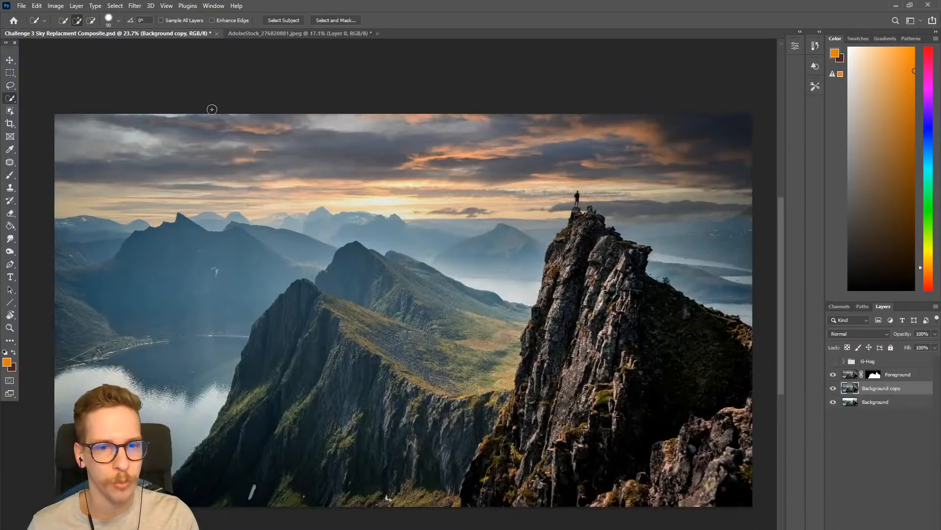
key(ctrl+v)
key(v)
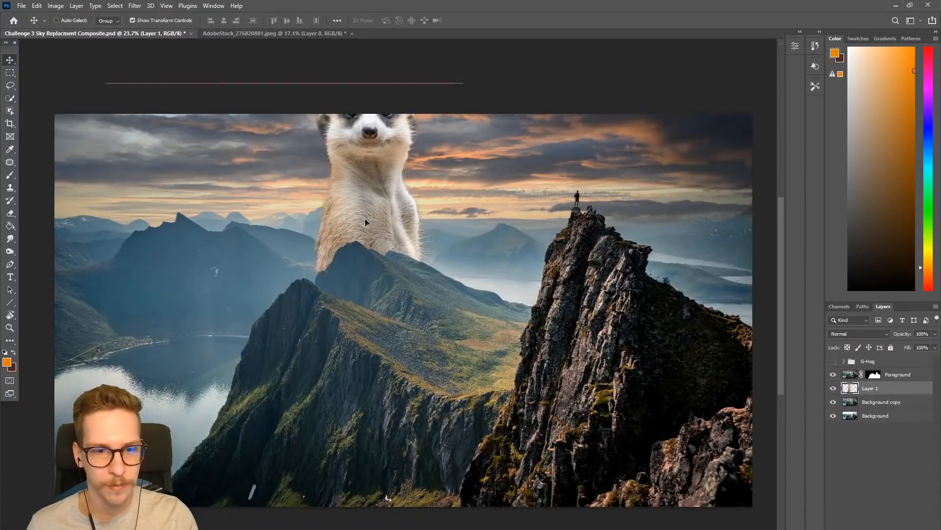
Scale the meerkat to about 86%, and bring its layer above Foreground with the whole body over the middle valley
drag(365, 218, 228, 234)
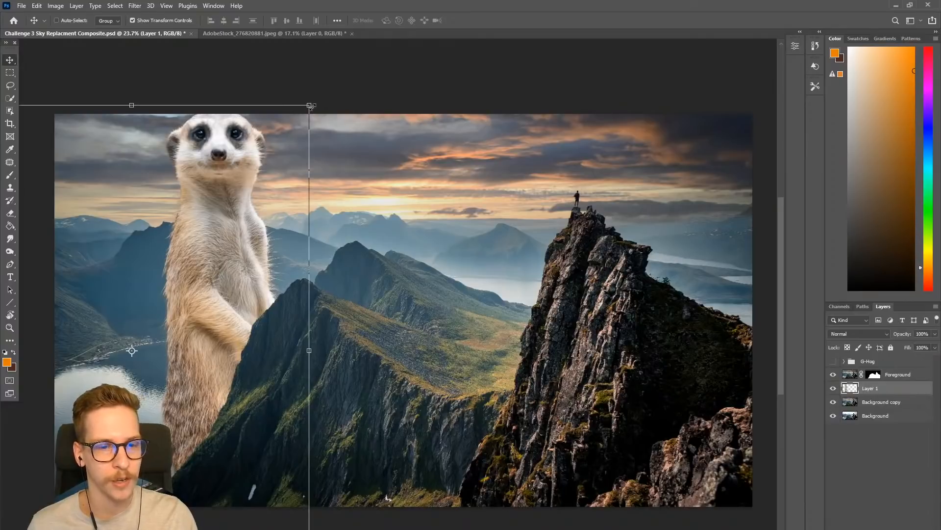
drag(311, 107, 292, 126)
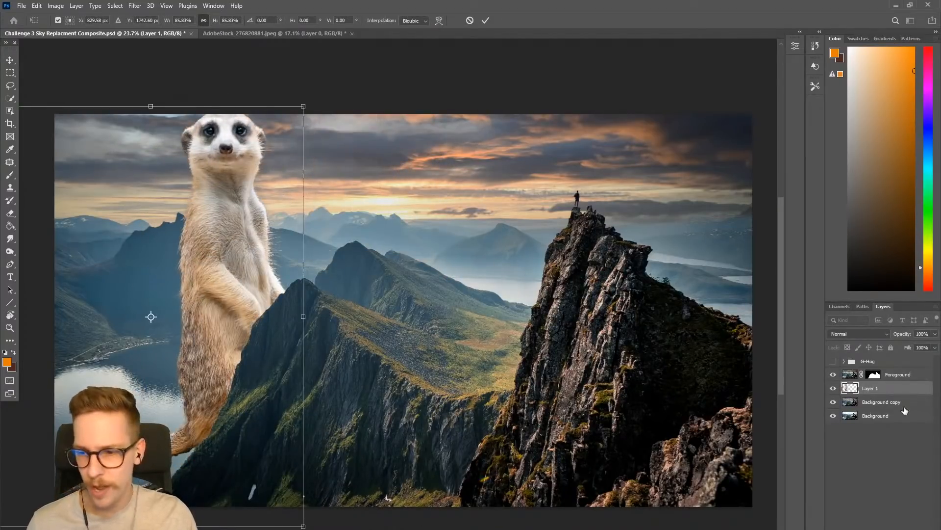
drag(856, 381, 860, 369)
drag(241, 310, 399, 326)
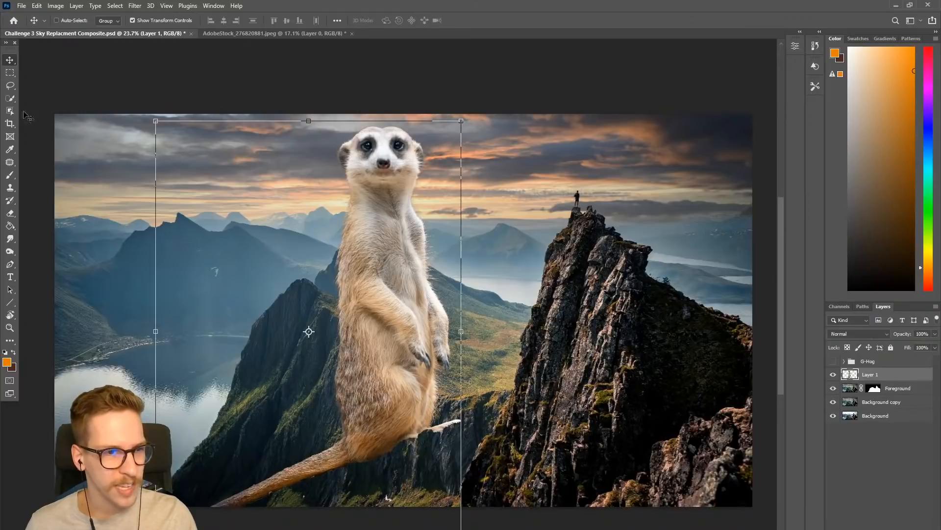
Try to lasso the meerkat's tail and hind foot and hide them with a layer mask made from the inverted selection
click(8, 90)
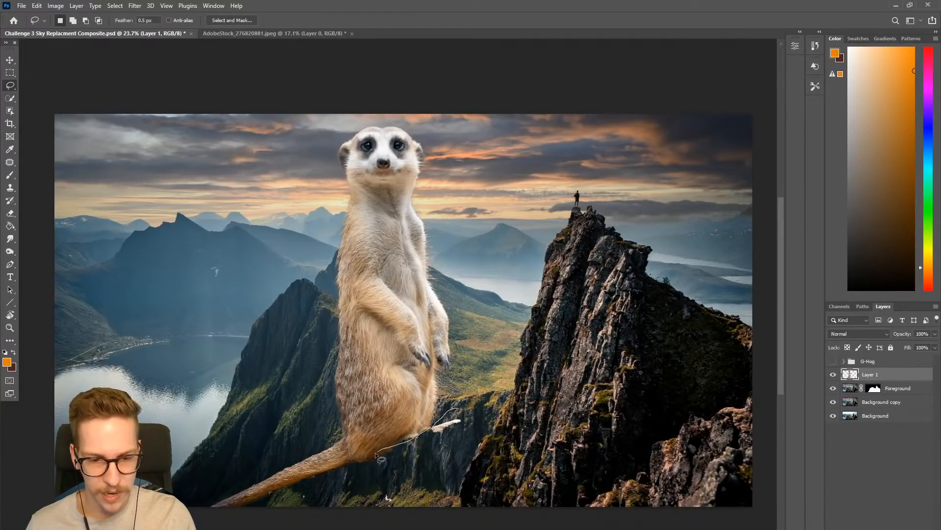
mouse_move(366, 458)
mouse_down()
mouse_move(245, 427)
mouse_move(294, 512)
mouse_move(491, 510)
mouse_move(459, 410)
mouse_up()
key(v)
drag(385, 310, 397, 255)
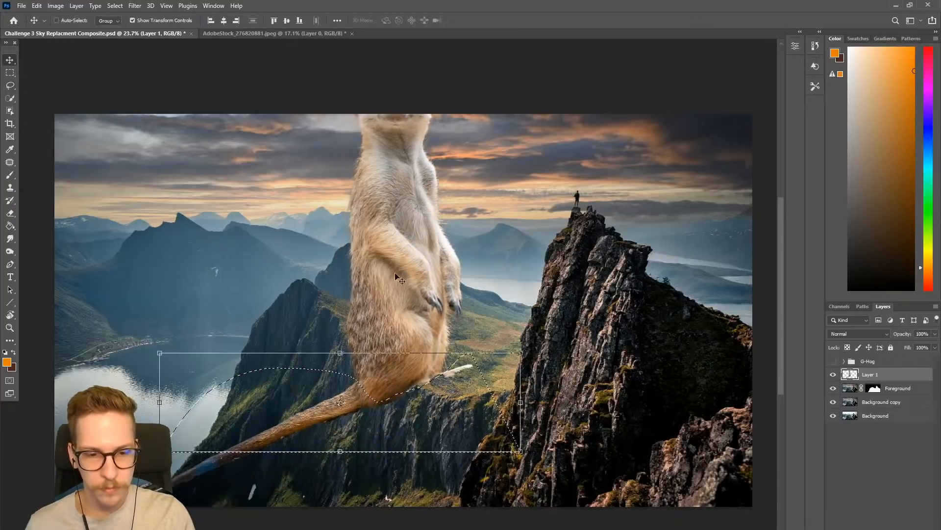
key(l)
mouse_move(219, 420)
mouse_down()
mouse_move(172, 433)
mouse_move(324, 439)
mouse_up()
click(871, 529)
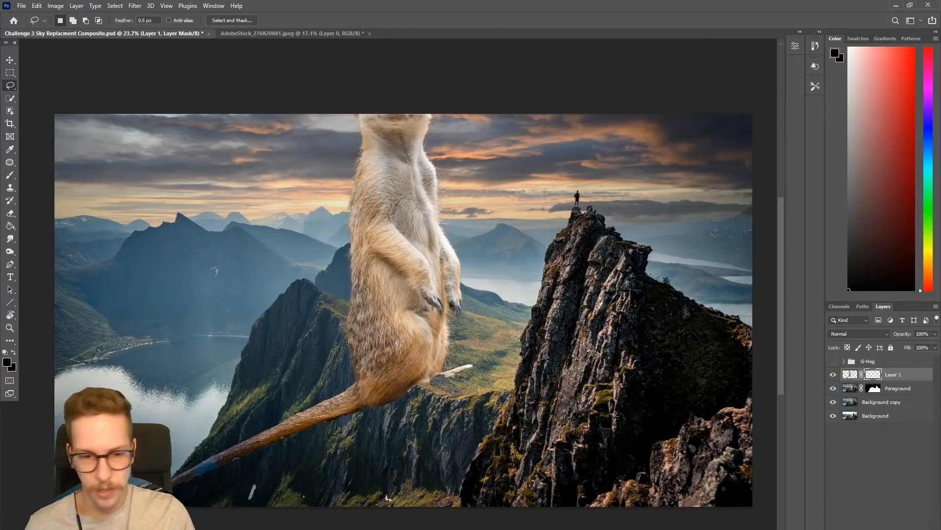
key(ctrl+z)
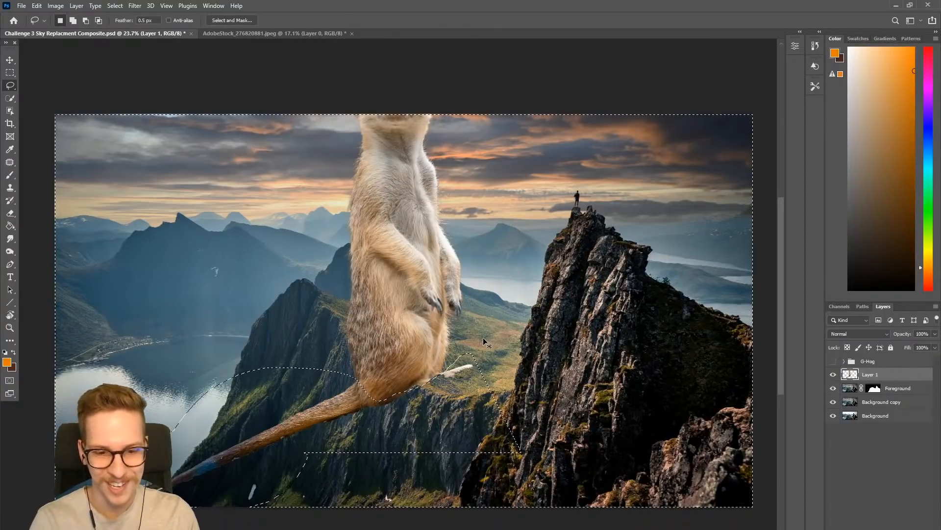
click(861, 523)
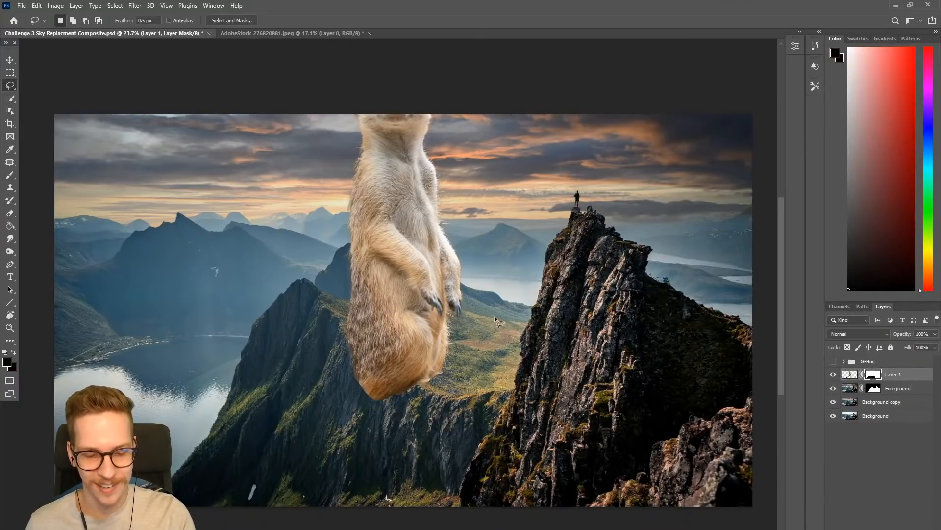
Try to move the masked meerkat down into the canvas and flip it horizontally
key(v)
drag(423, 252, 405, 291)
click(36, 5)
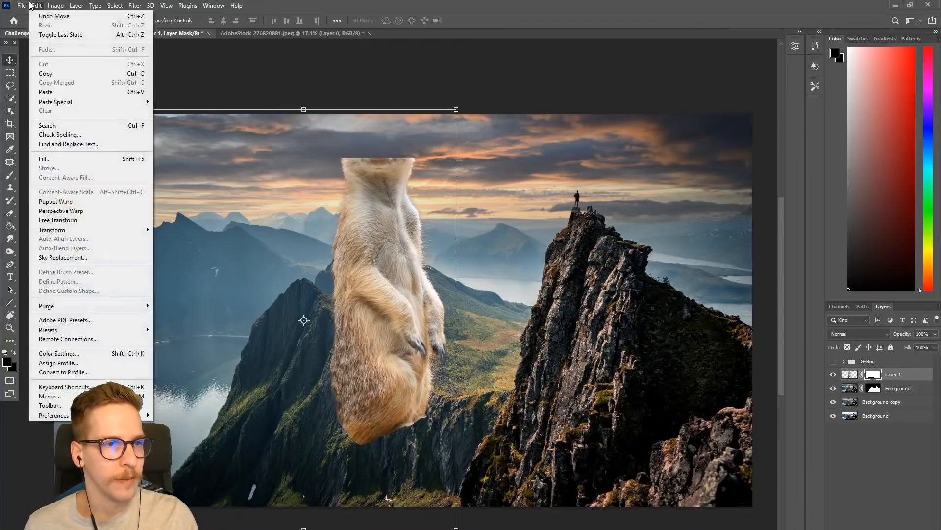
mouse_move(69, 232)
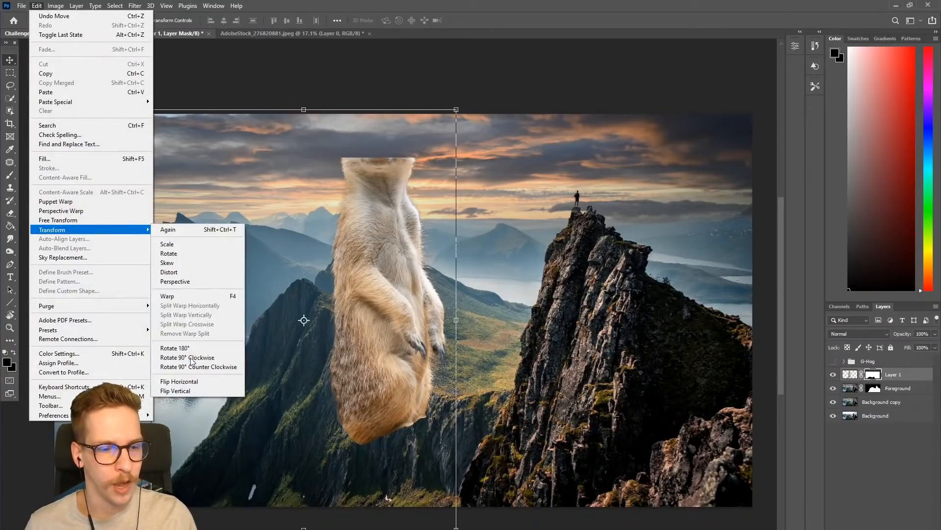
click(201, 383)
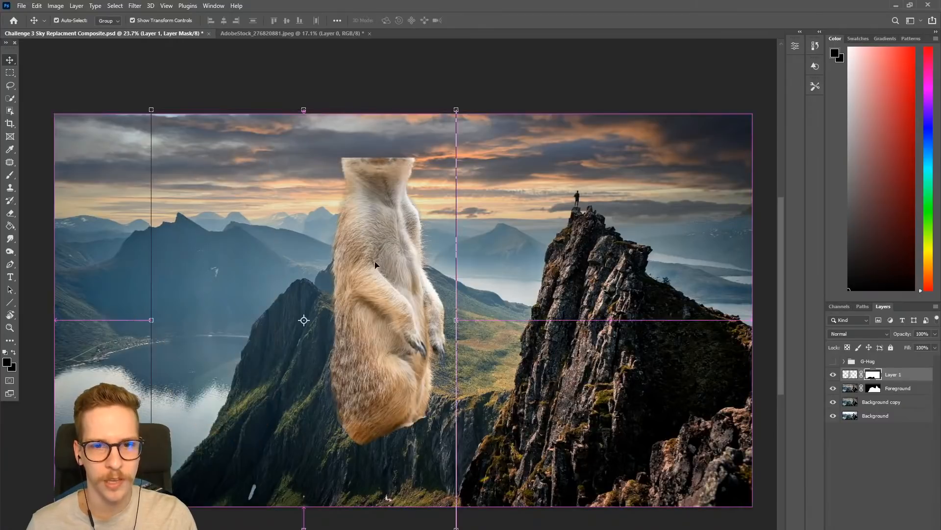
Undo the meerkat's last move and the tail mask, and clear the remaining selection
drag(408, 272, 423, 225)
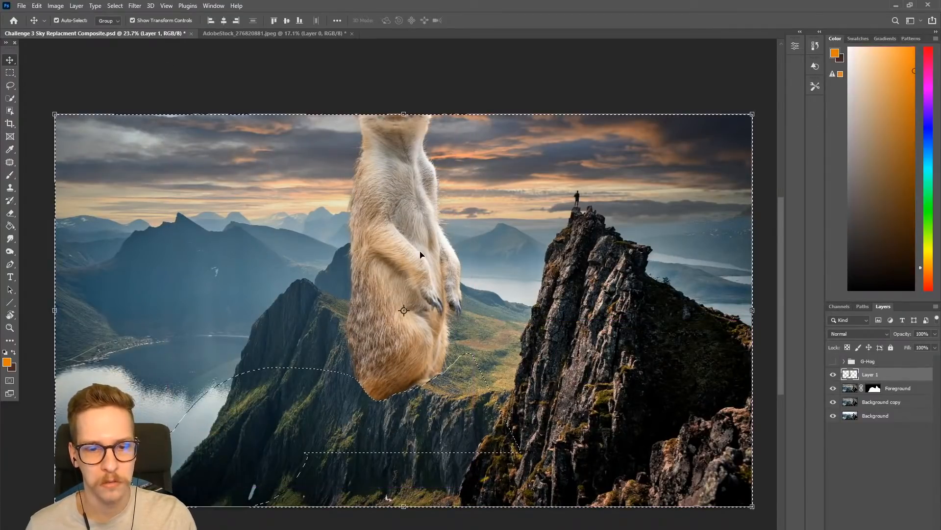
key(ctrl+z)
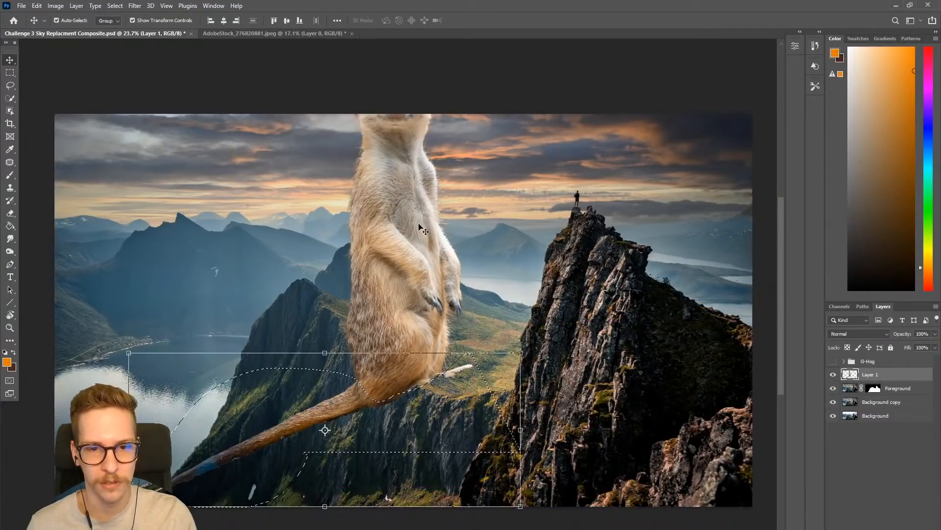
key(ctrl+d)
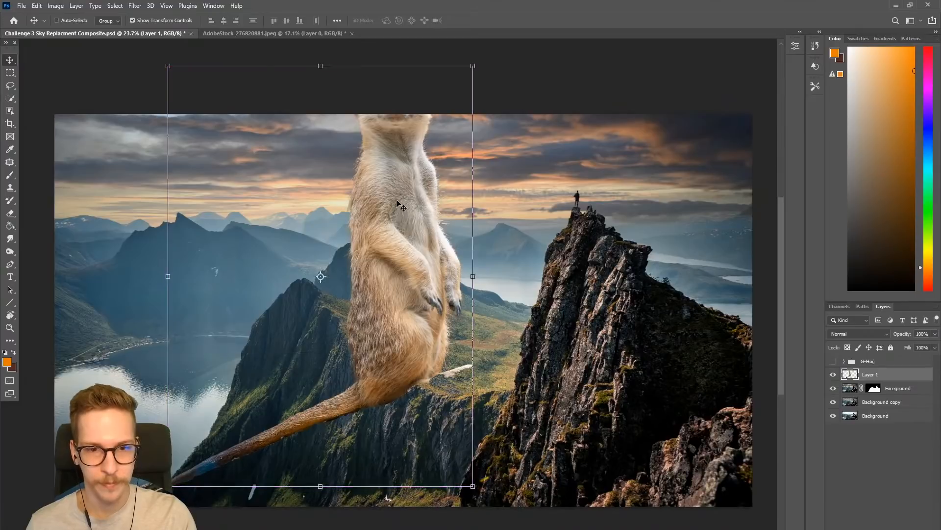
Move the meerkat fully inside the canvas and scale it to 88.50%, centred vertically over the middle valley
drag(396, 203, 459, 258)
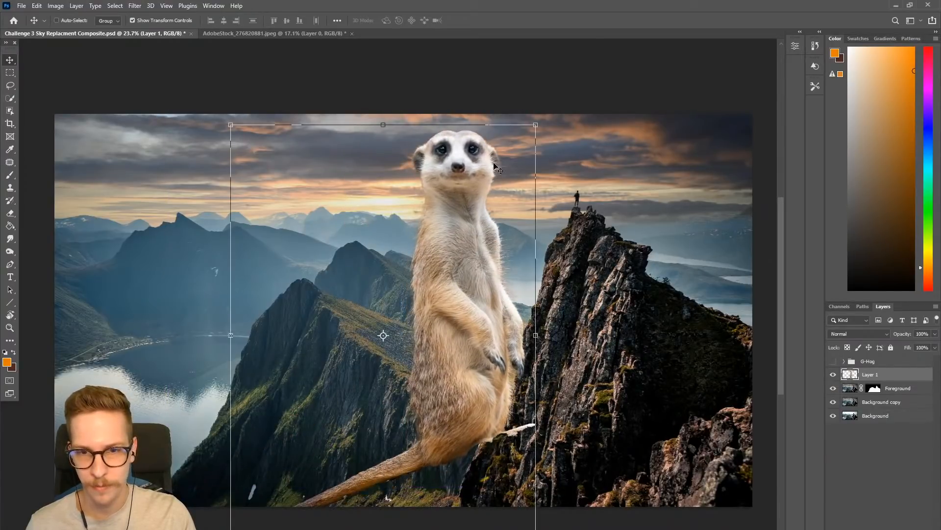
drag(534, 124, 471, 215)
drag(406, 271, 378, 193)
drag(451, 463, 487, 500)
drag(418, 402, 418, 396)
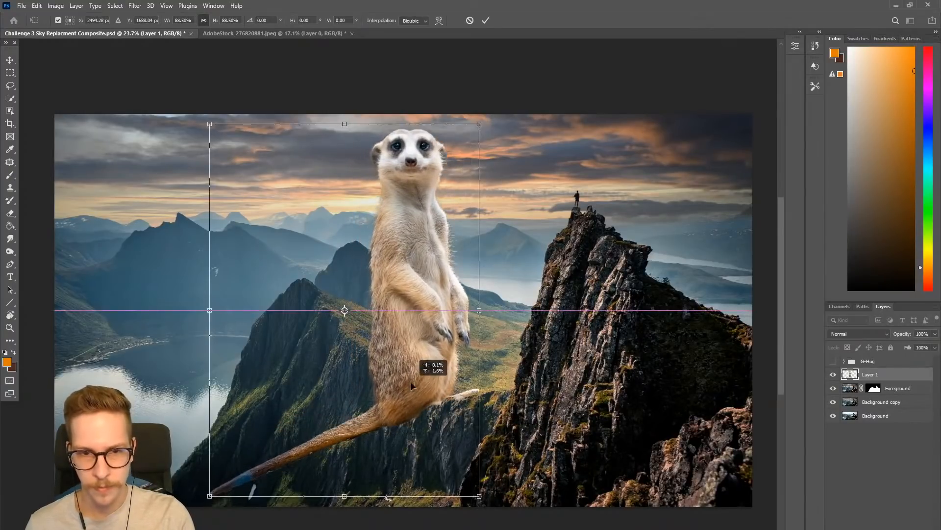
key(Return)
Convert the meerkat layer to a smart object and mask out its tail and hind foot with an inverted lasso selection
right_click(867, 375)
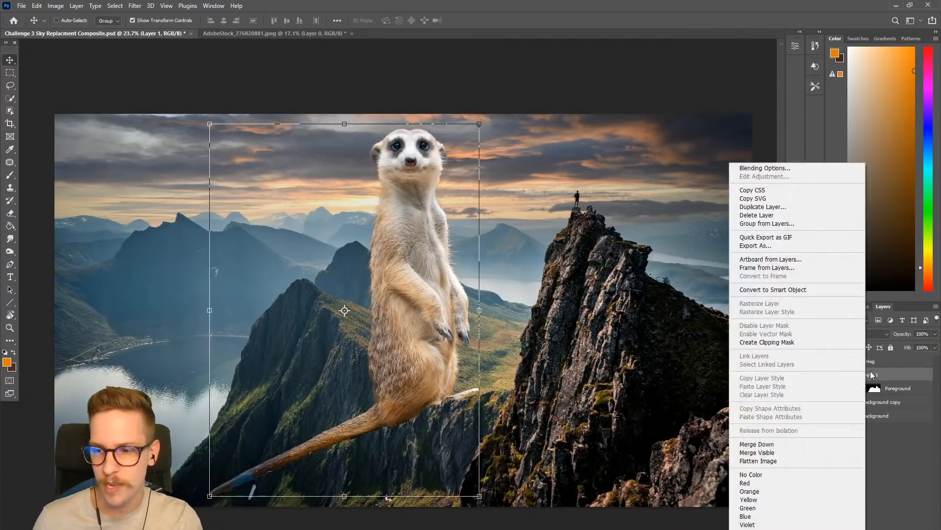
click(795, 290)
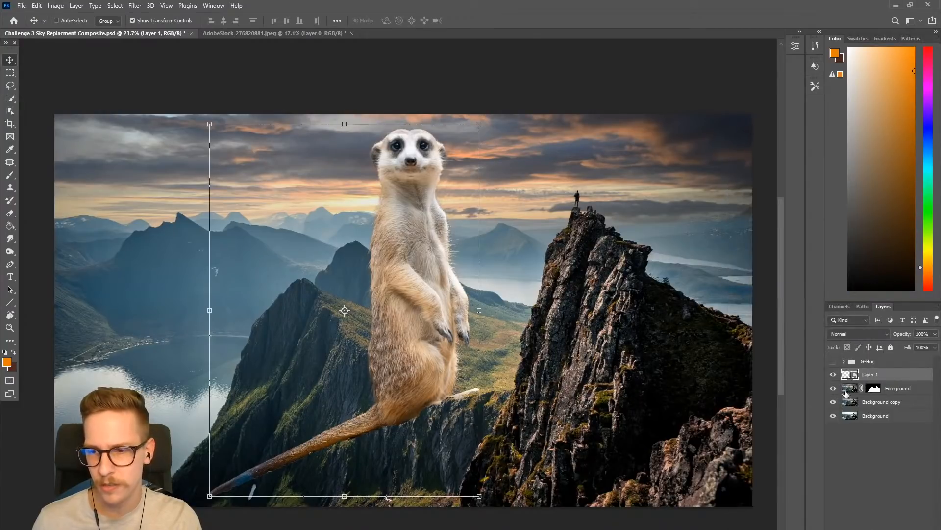
key(l)
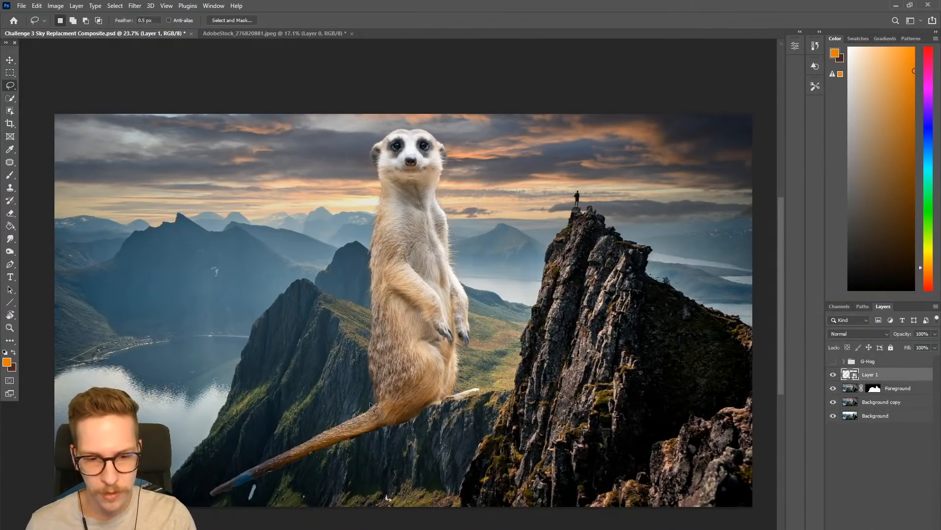
mouse_move(377, 419)
mouse_down()
mouse_move(443, 412)
mouse_move(490, 380)
mouse_move(299, 485)
mouse_move(179, 498)
mouse_move(375, 402)
mouse_up()
key(ctrl+shift+i)
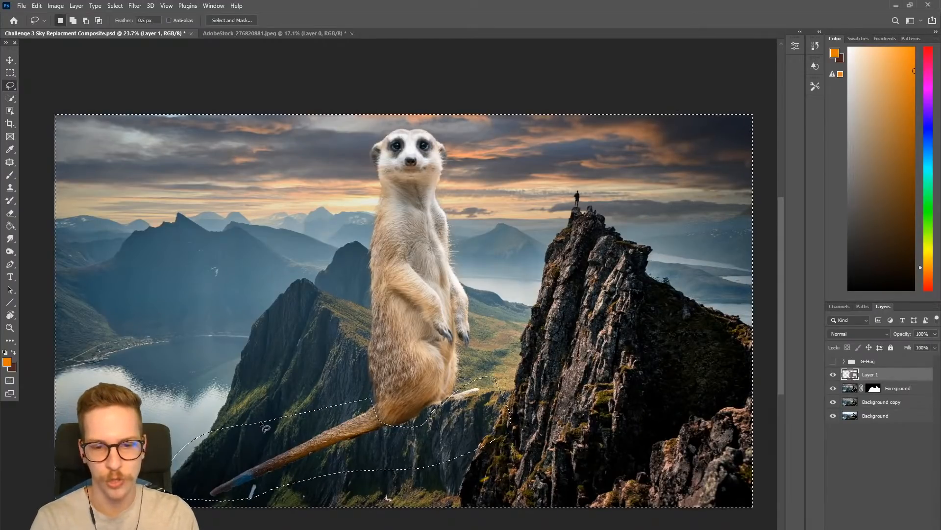
click(868, 528)
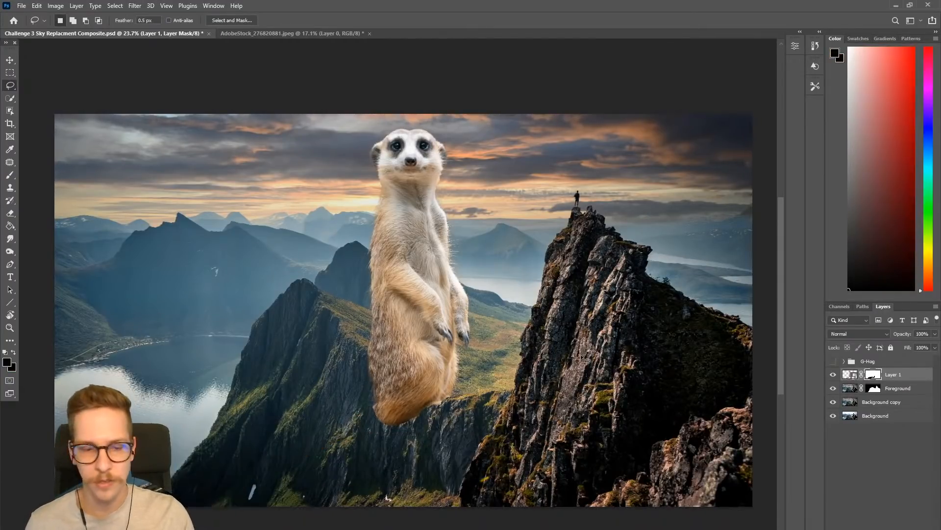
Flip the masked meerkat horizontally and move it slightly down and left beside the nearest green ridge
click(34, 9)
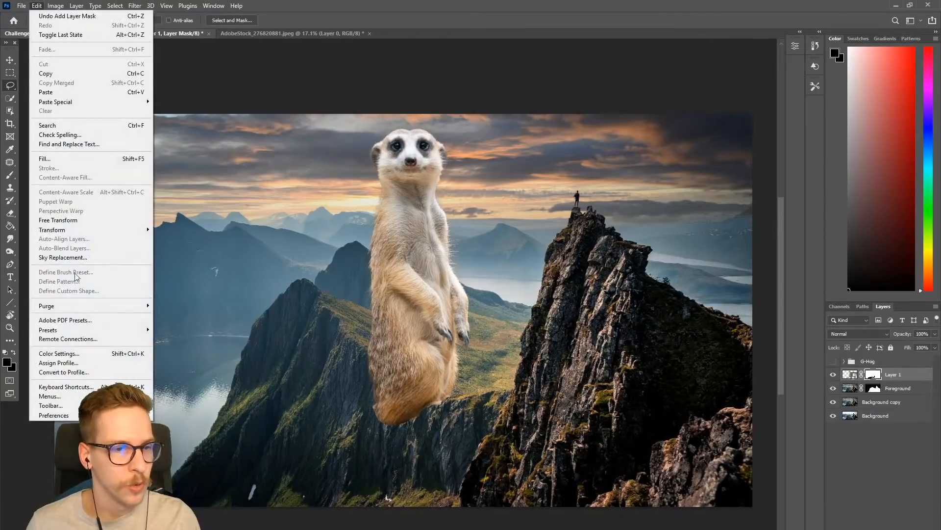
mouse_move(73, 230)
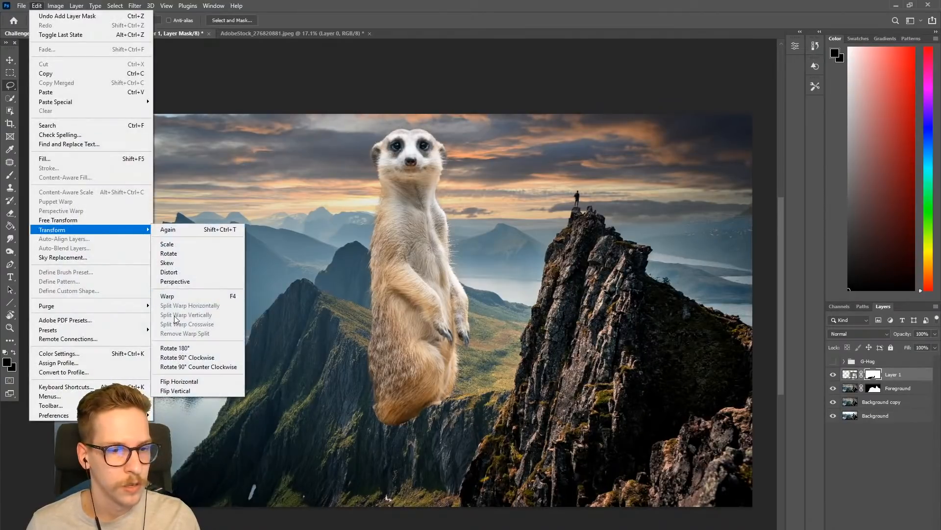
click(195, 385)
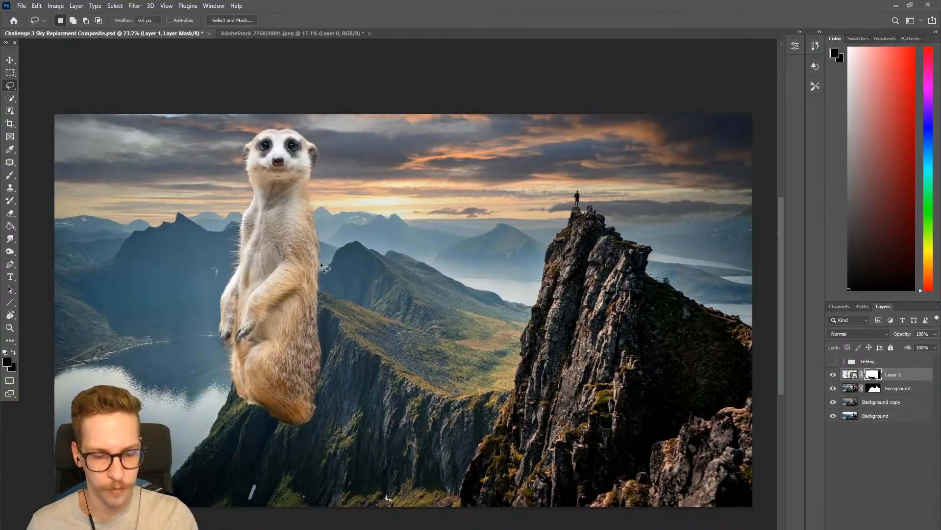
key(v)
mouse_move(289, 266)
mouse_down()
mouse_move(287, 257)
mouse_move(279, 278)
mouse_up()
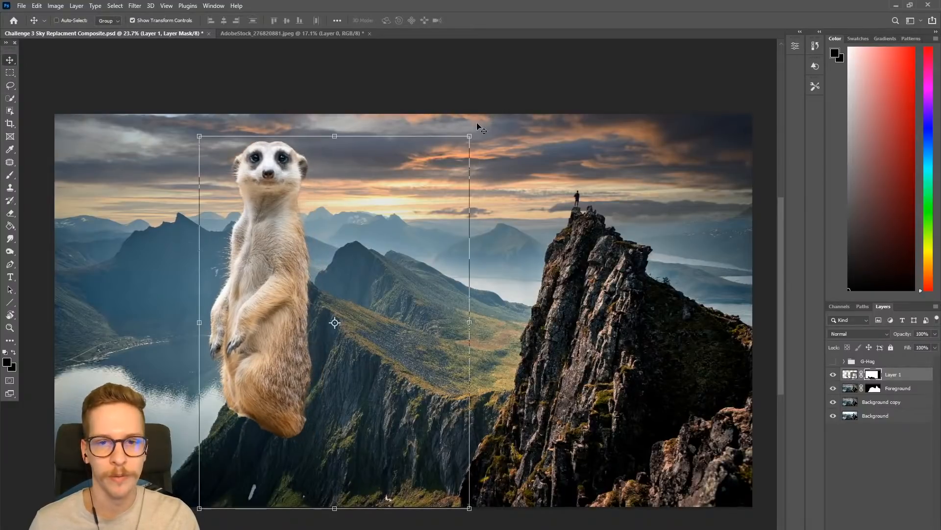
Rotate the meerkat by -3.04° and scale it to 96.87%, keeping it beside the ridge
drag(475, 128, 464, 120)
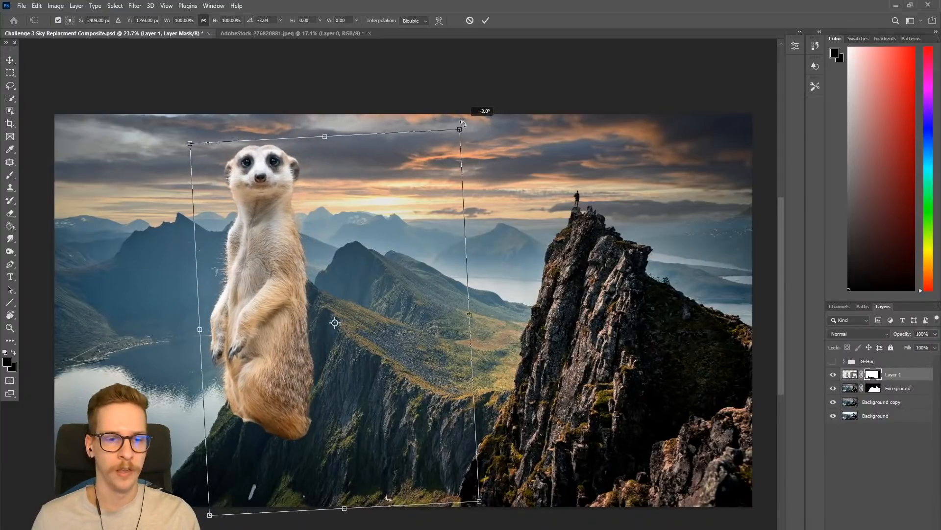
mouse_move(311, 220)
mouse_down()
mouse_move(300, 187)
mouse_move(308, 209)
mouse_up()
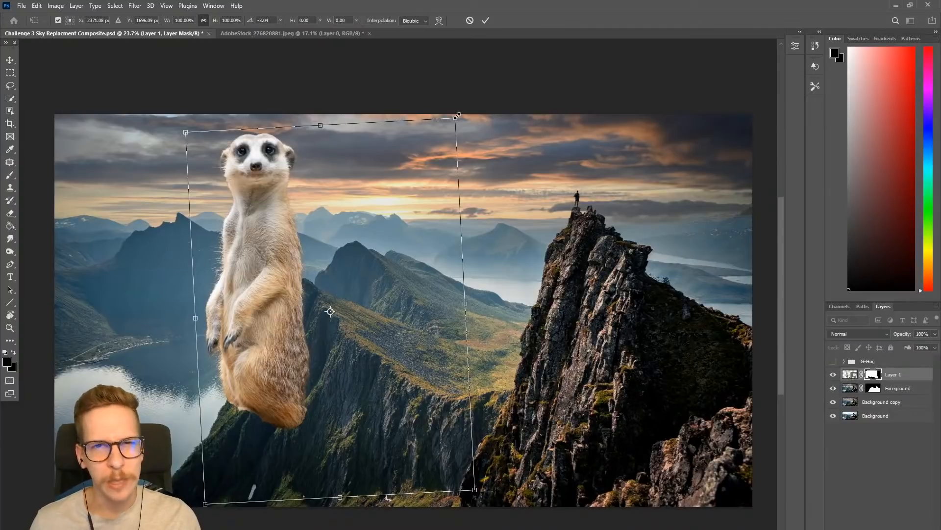
drag(456, 116, 447, 129)
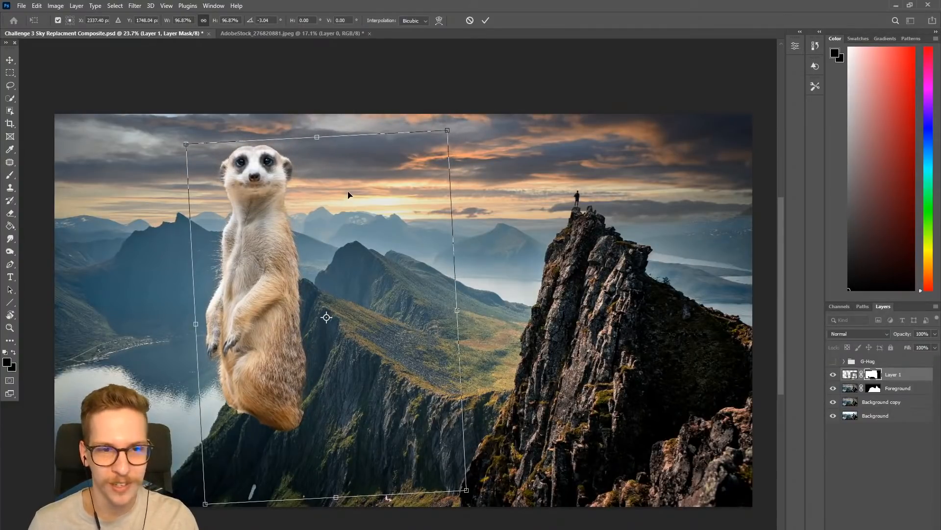
drag(348, 191, 348, 192)
key(Return)
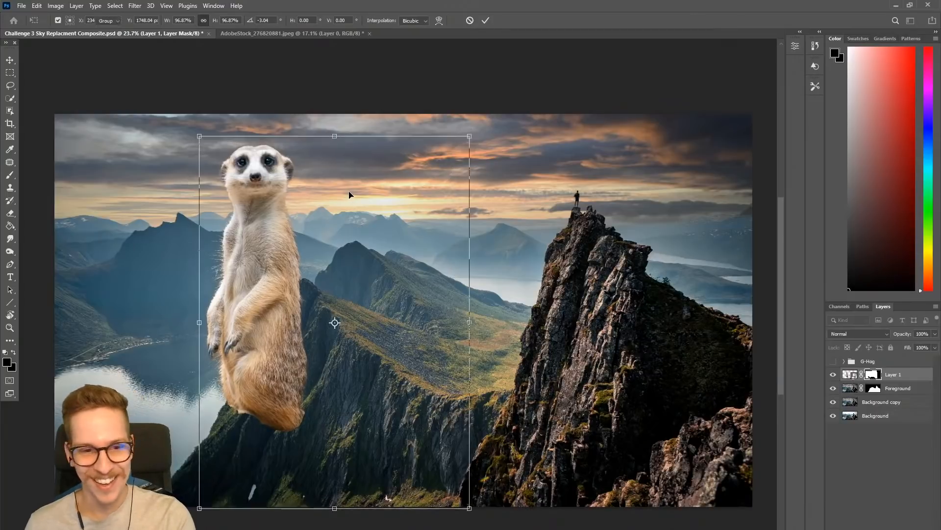
Place the meerkat layer below Foreground and shift it slightly left so the ridge covers its lower body
drag(895, 376, 893, 392)
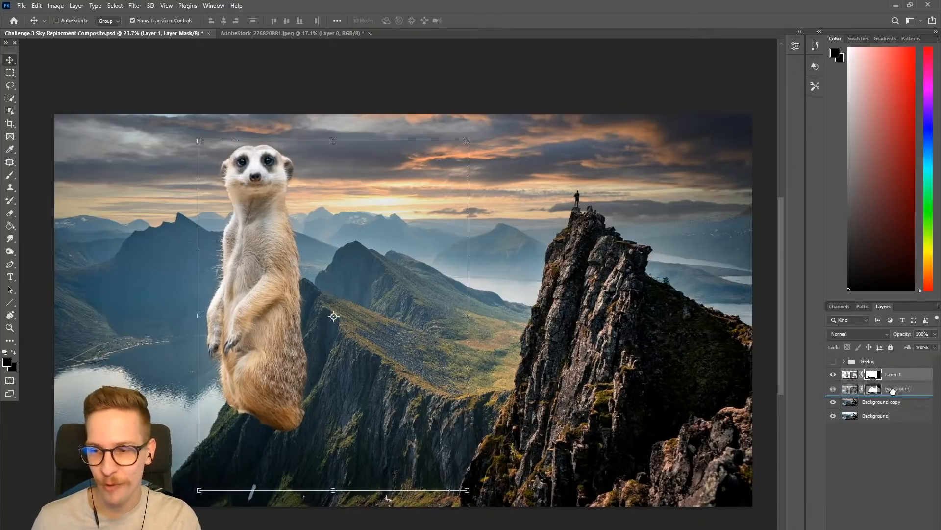
mouse_move(346, 268)
mouse_down()
mouse_move(328, 266)
mouse_move(335, 266)
mouse_up()
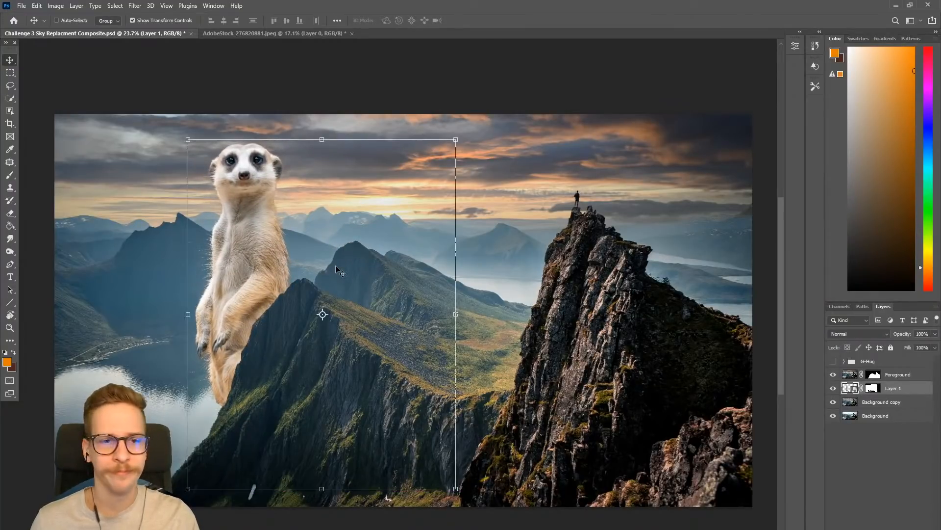
click(872, 388)
key(b)
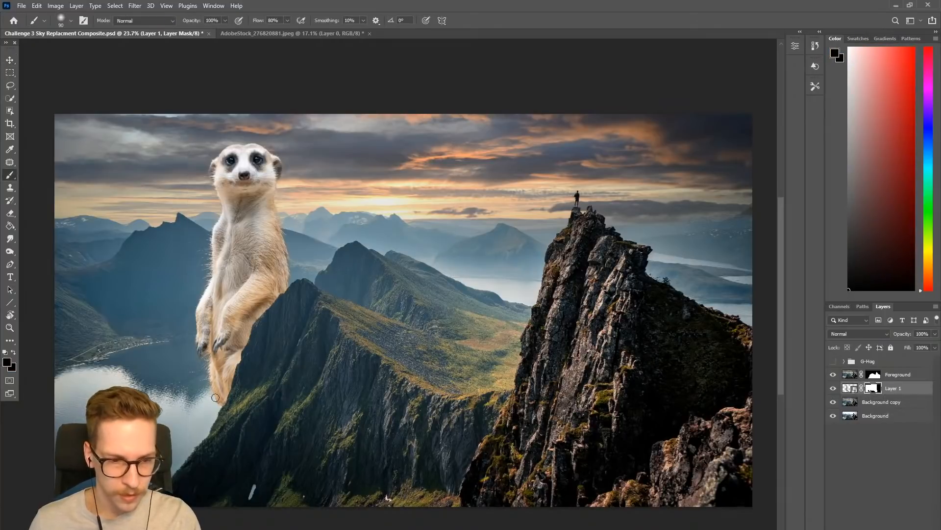
key(x)
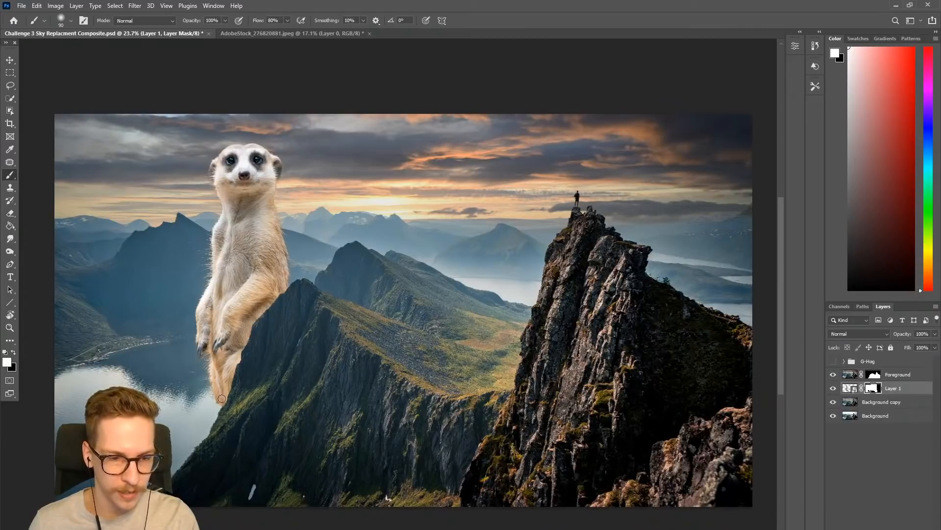
Rotate the meerkat by -0.77° and move it slightly up and right behind the ridge
key(v)
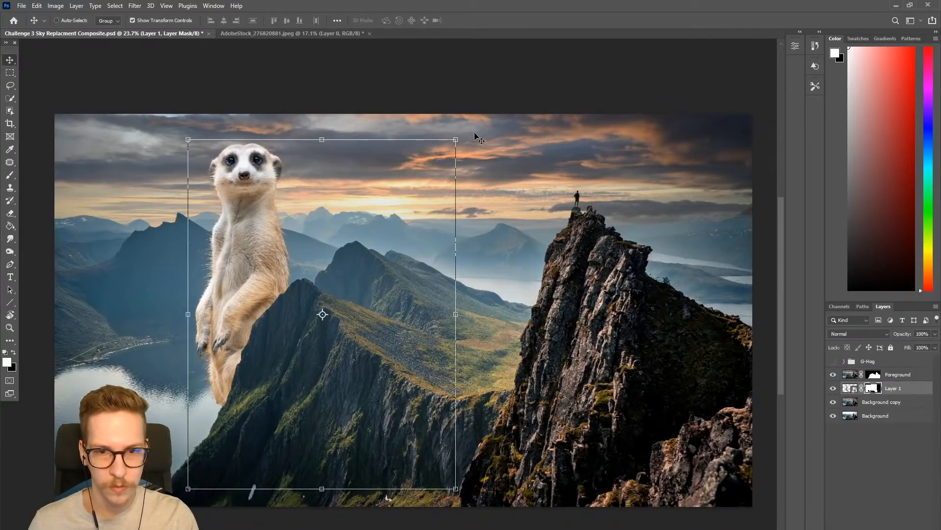
drag(466, 130, 462, 132)
drag(386, 189, 392, 182)
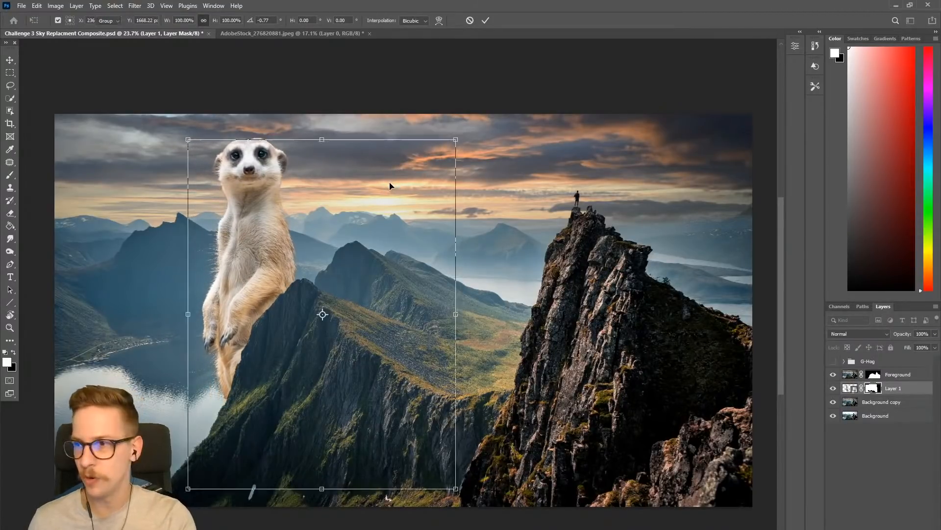
Apply the meerkat's transform and check its placement behind the ridge by hiding and showing its layer
key(Return)
key(l)
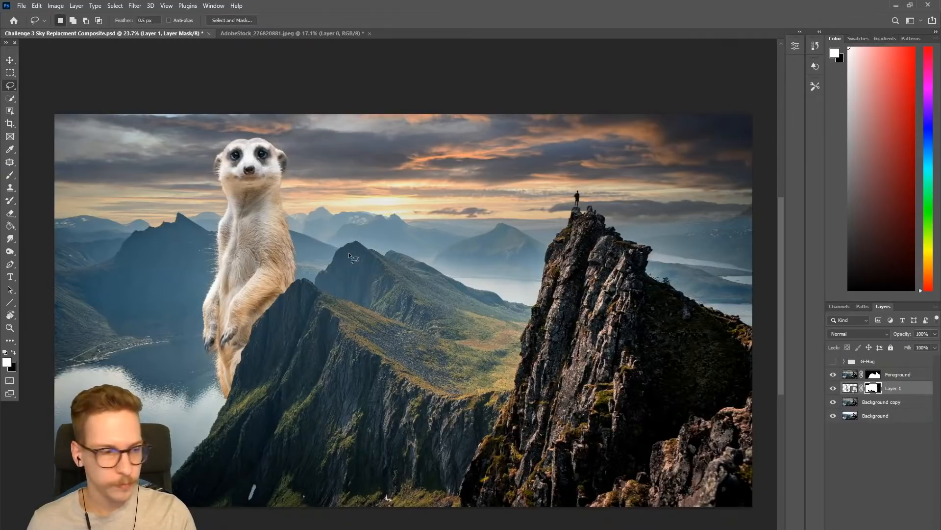
key(b)
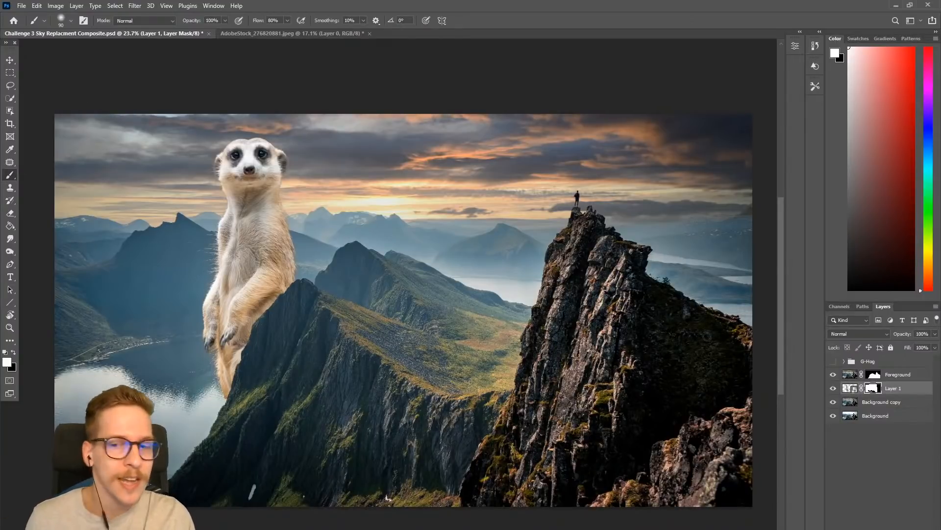
click(833, 388)
click(833, 388)
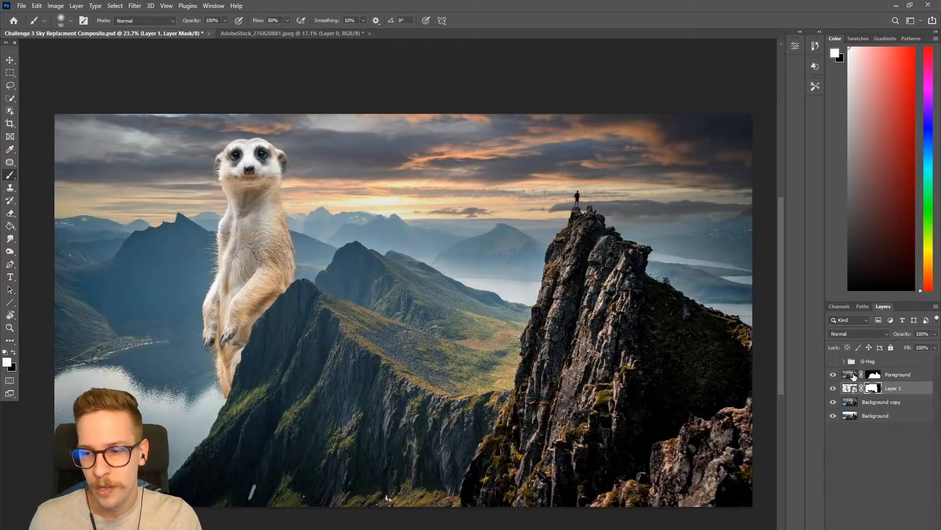
Create a new layer named Multiply directly above the meerkat layer, with its blend mode set to Multiply
click(850, 388)
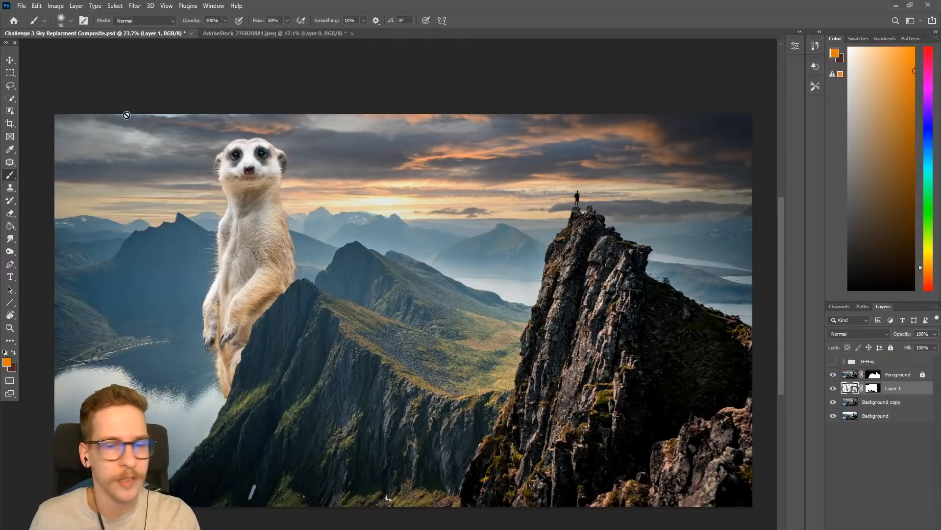
key(ctrl+shift+n)
text(Multiply)
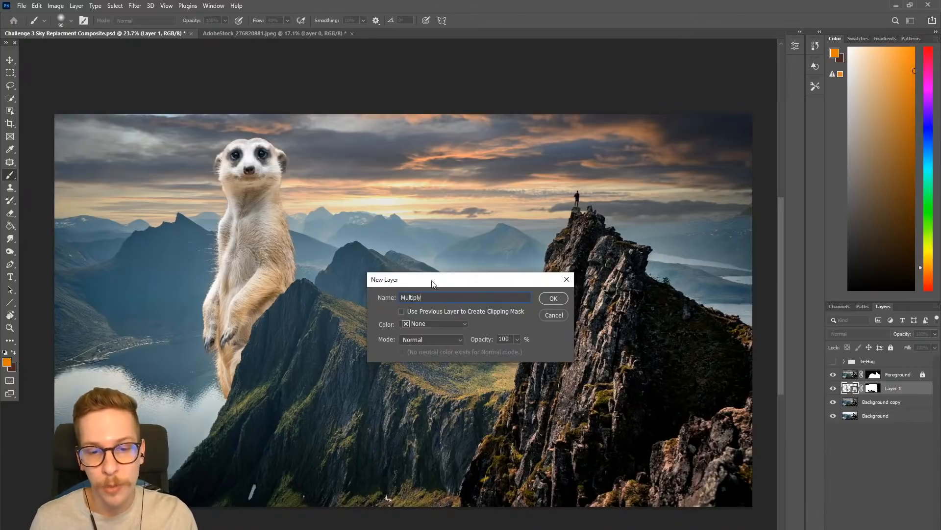
click(432, 340)
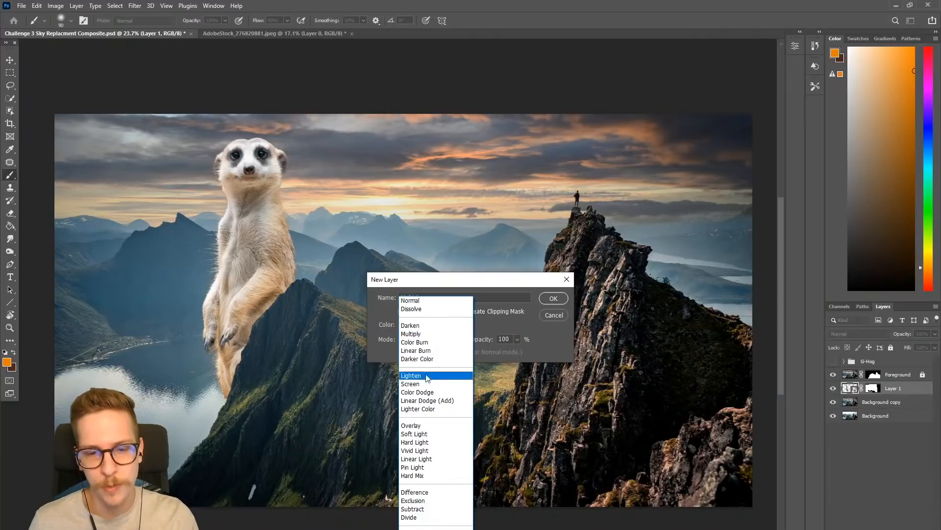
click(431, 334)
click(550, 297)
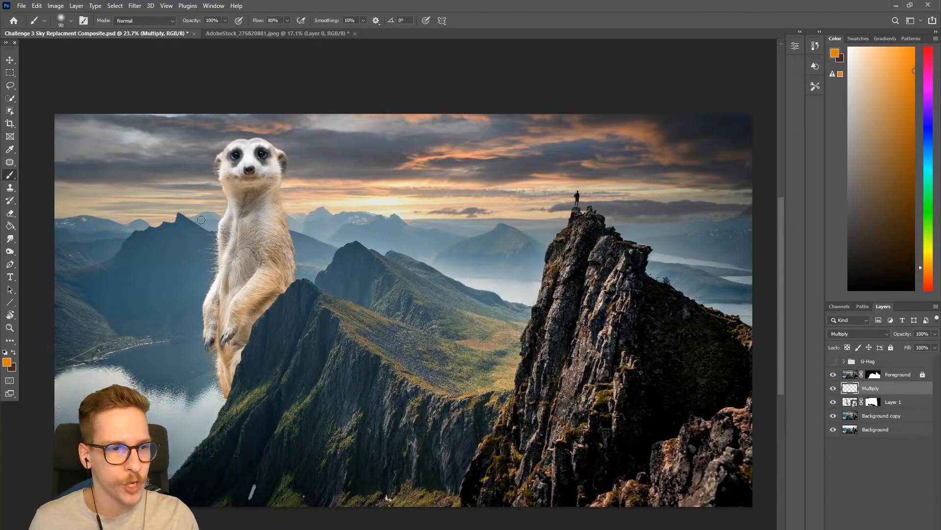
Enlarge the brush to 500 px, test an orange stroke along the meerkat's left side and undo it
key(bracketright)
key(bracketright)
key(bracketright)
key(bracketright)
key(bracketright)
key(bracketright)
key(bracketright)
key(bracketright)
key(bracketright)
key(bracketright)
drag(191, 147, 198, 309)
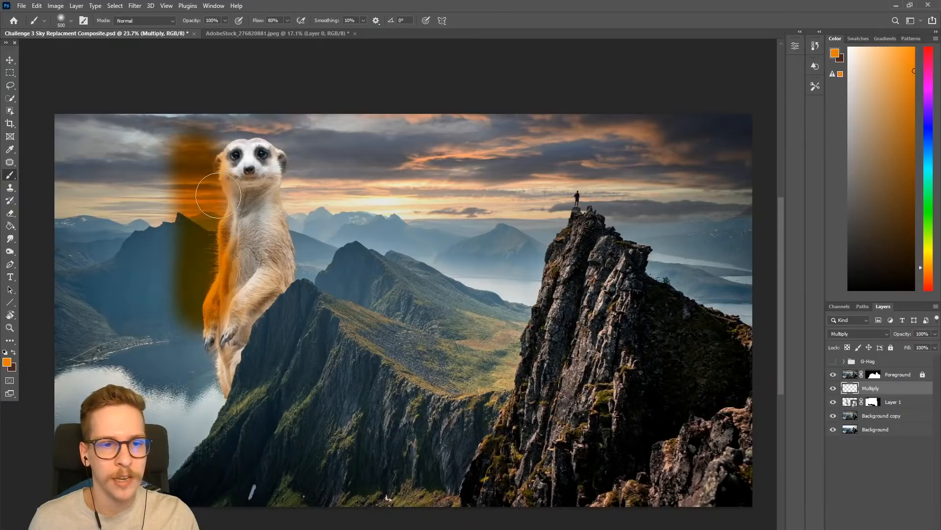
key(ctrl+z)
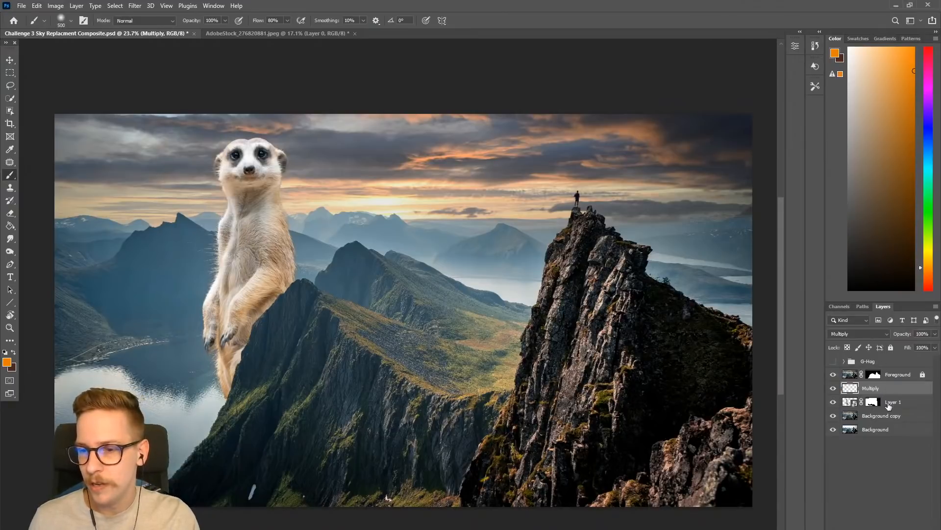
Change the foreground colour to a mid grey with a violet hue and undo a test stroke above the meerkat
mouse_move(858, 138)
mouse_down()
mouse_move(855, 165)
mouse_move(853, 150)
mouse_up()
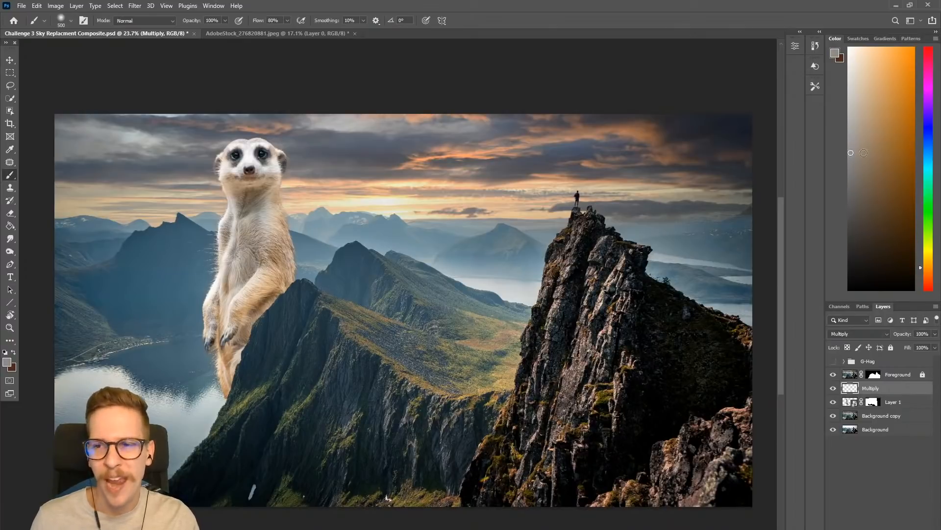
drag(928, 131, 927, 108)
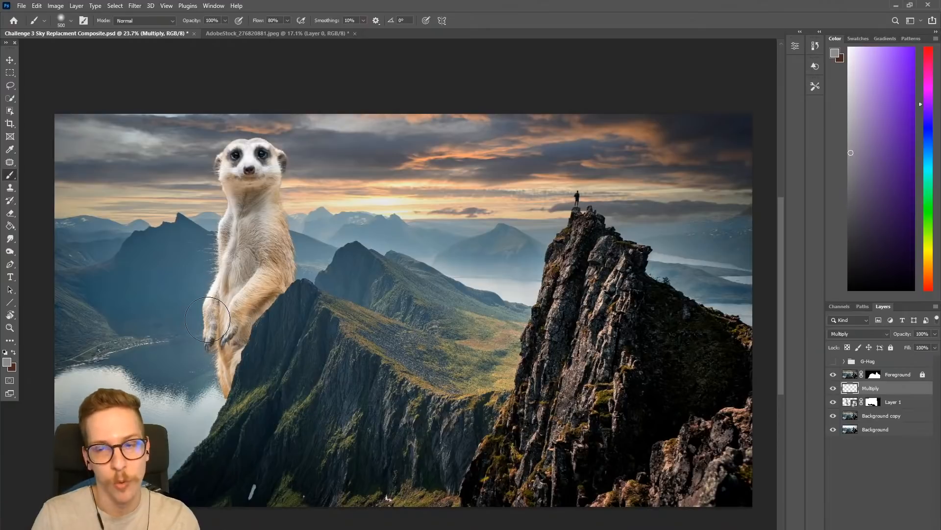
mouse_move(193, 118)
mouse_down()
mouse_move(200, 346)
mouse_move(239, 301)
mouse_move(235, 122)
mouse_up()
key(ctrl+z)
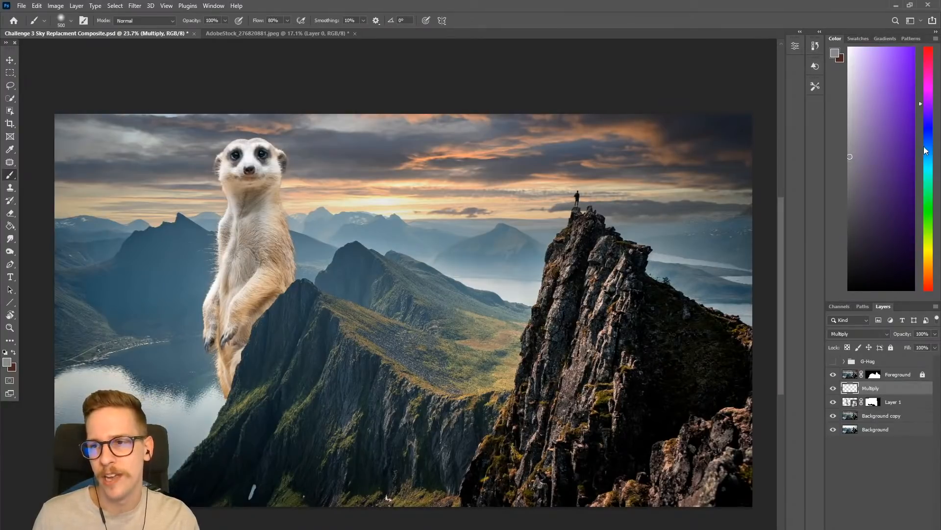
Clip the Multiply layer to the meerkat layer and paint grey shading down the meerkat's left side
right_click(895, 390)
click(849, 343)
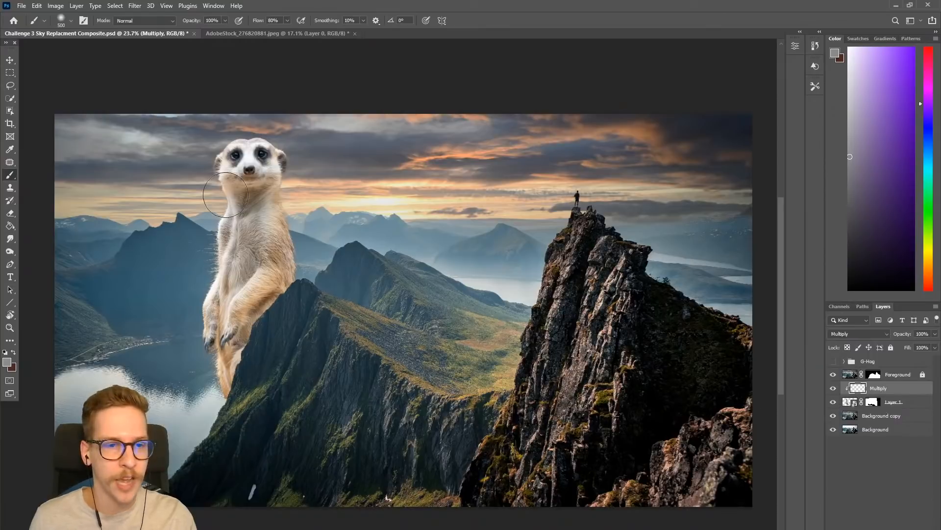
mouse_move(225, 195)
mouse_down()
mouse_move(200, 247)
mouse_move(203, 288)
mouse_move(214, 183)
mouse_move(205, 313)
mouse_move(208, 323)
mouse_move(207, 300)
mouse_move(228, 404)
mouse_move(221, 275)
mouse_move(229, 209)
mouse_move(217, 143)
mouse_move(223, 227)
mouse_move(215, 174)
mouse_move(211, 282)
mouse_move(230, 409)
mouse_move(217, 298)
mouse_move(235, 211)
mouse_move(219, 158)
mouse_move(229, 221)
mouse_move(219, 323)
mouse_up()
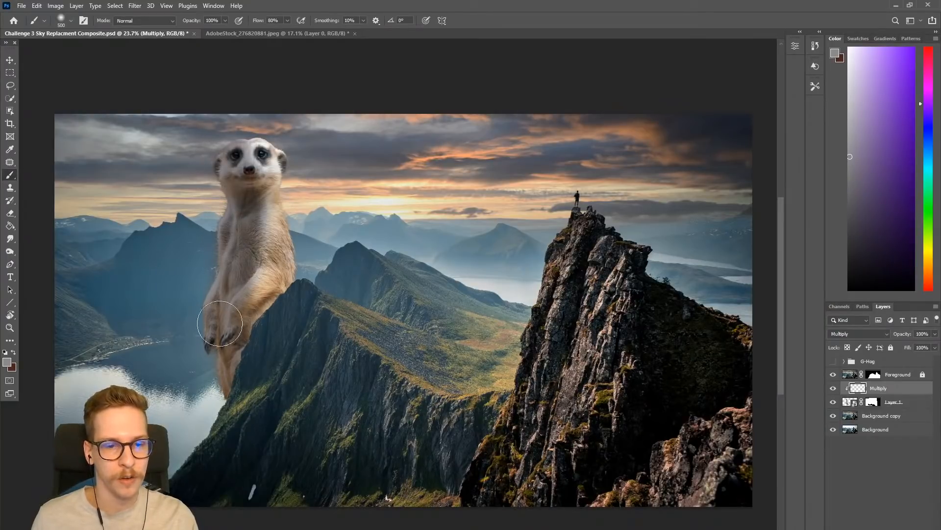
Switch to the Eraser and compare the meerkat with and without the Multiply shading
key(e)
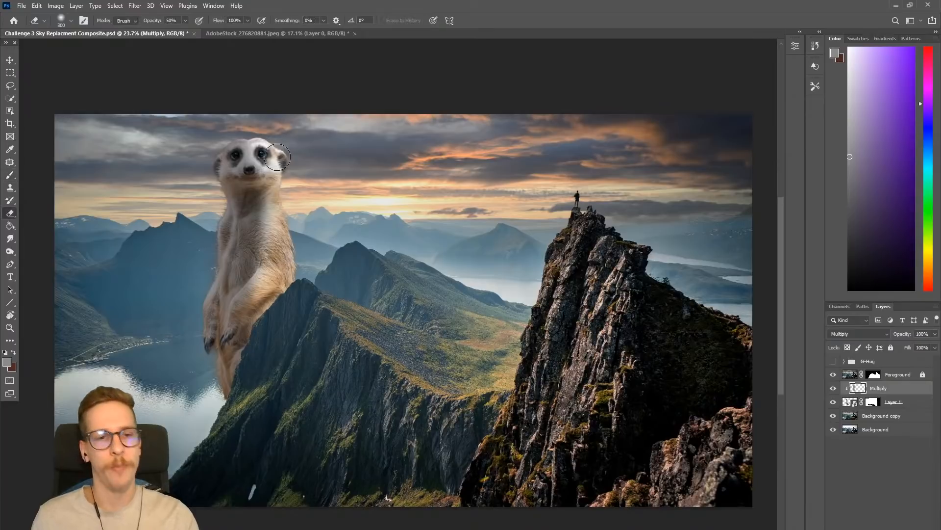
key(bracketright)
key(bracketright)
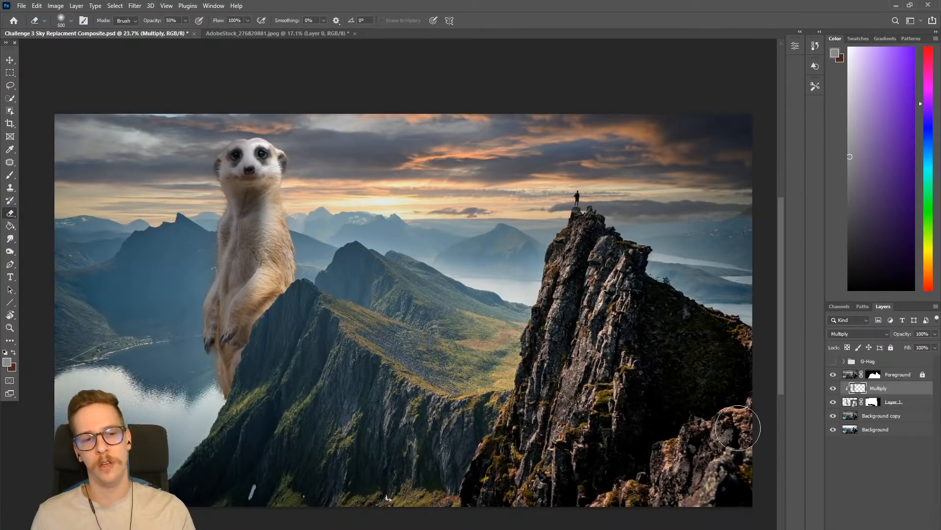
click(832, 388)
click(832, 389)
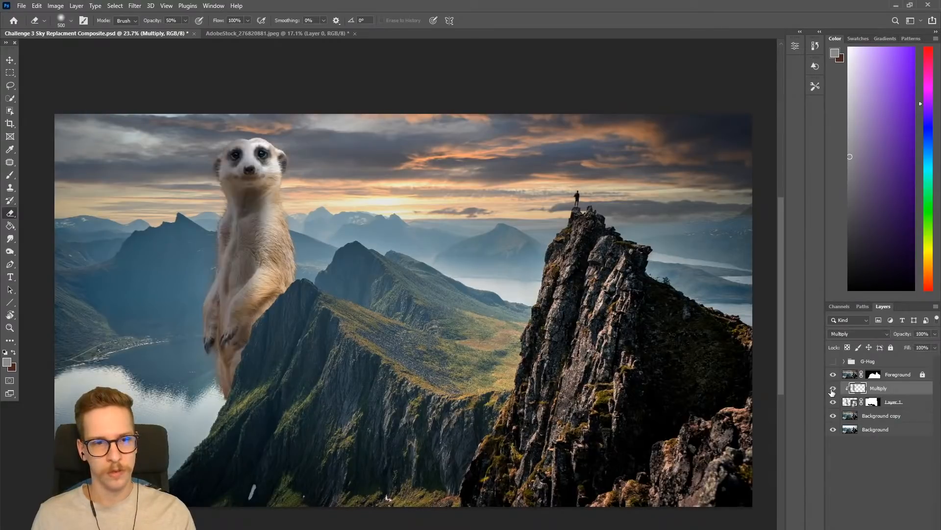
click(832, 389)
click(832, 389)
key(bracketleft)
key(bracketleft)
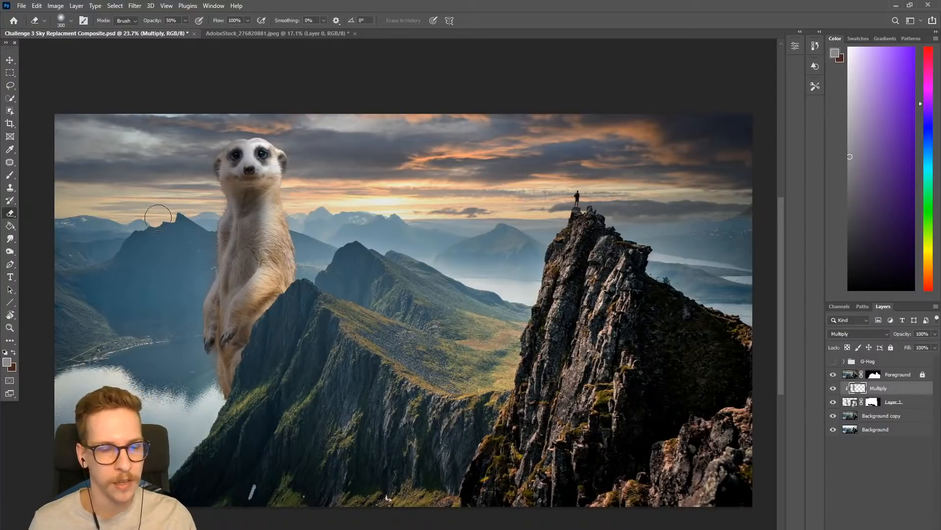
Add a Color Balance adjustment layer above the Multiply layer with the default name and Normal mode
click(76, 6)
mouse_move(124, 136)
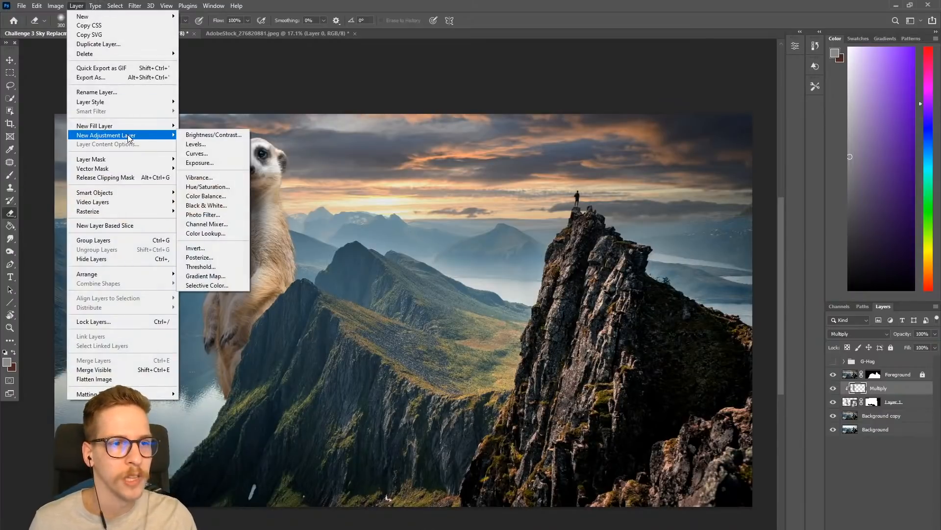
click(216, 197)
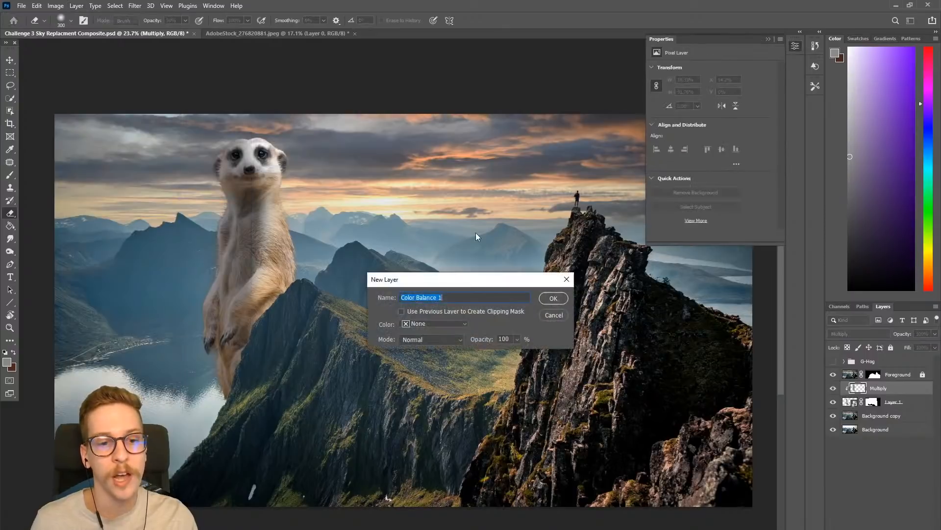
click(554, 300)
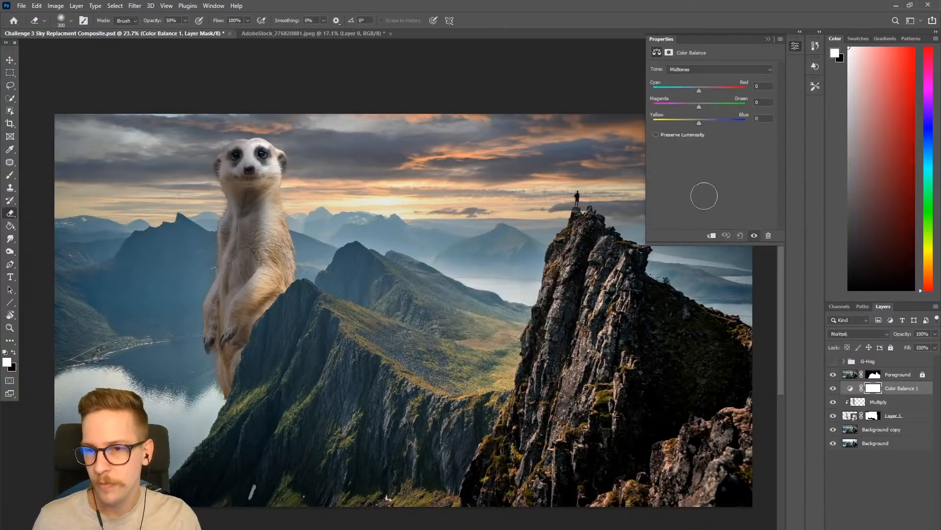
Set the Color Balance Shadows to +40 on Yellow-Blue and clip the adjustment layer to the meerkat
click(694, 71)
click(694, 76)
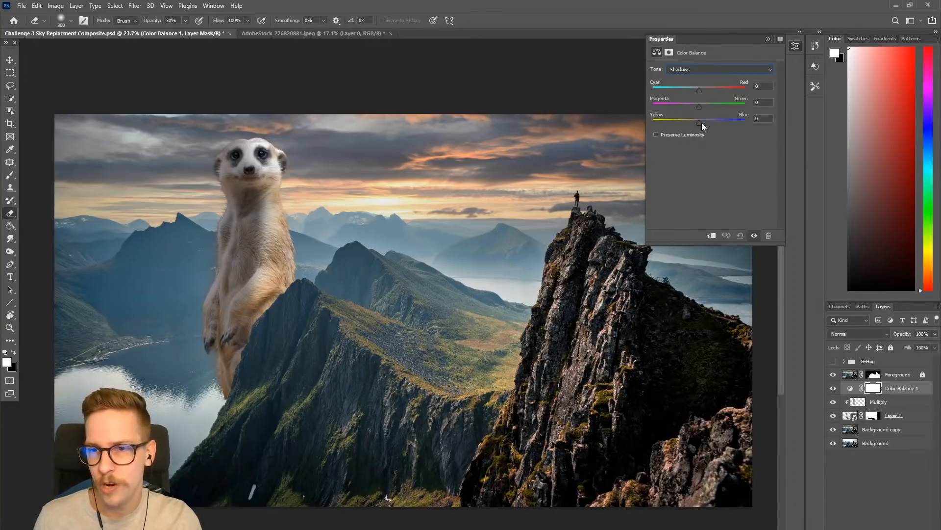
drag(702, 122, 706, 124)
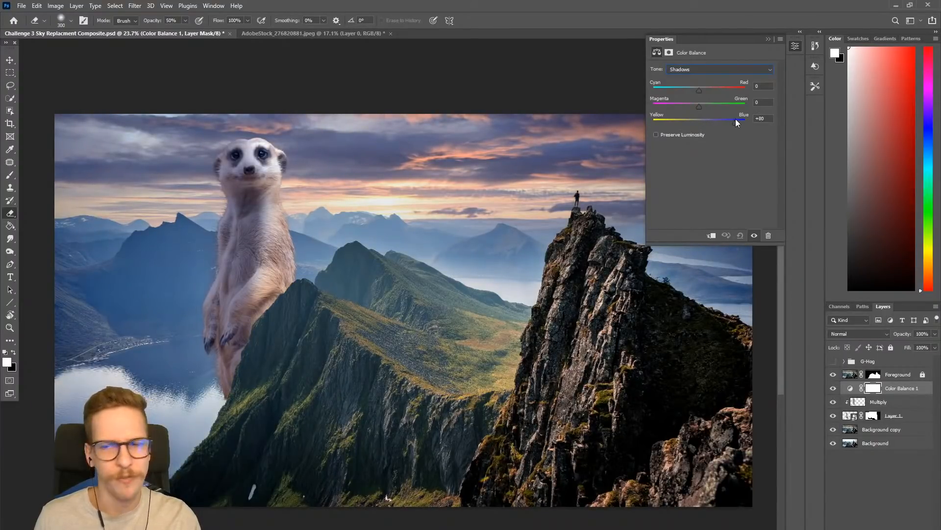
drag(735, 122, 716, 123)
right_click(904, 390)
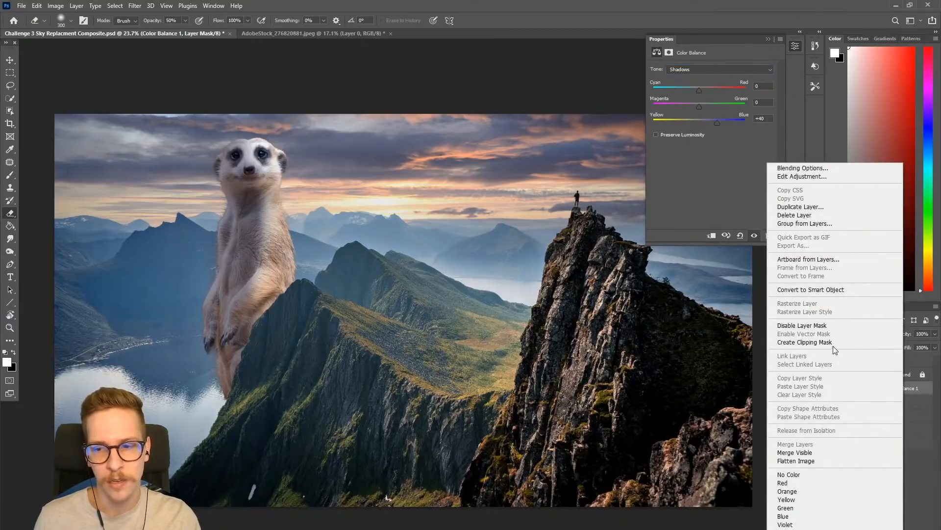
click(835, 342)
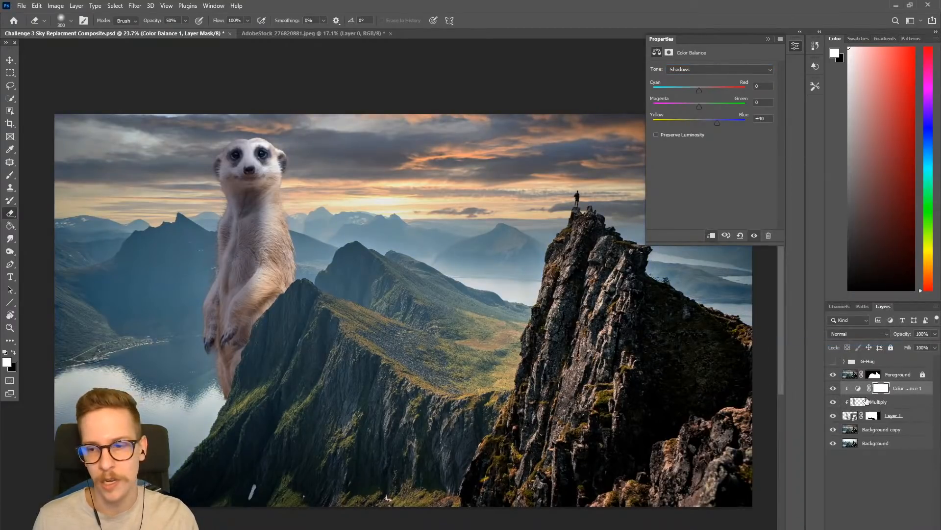
Refine the Shadows to -25 on Cyan-Red and +45 on Yellow-Blue, comparing the meerkat with and without the adjustment
click(833, 389)
click(833, 388)
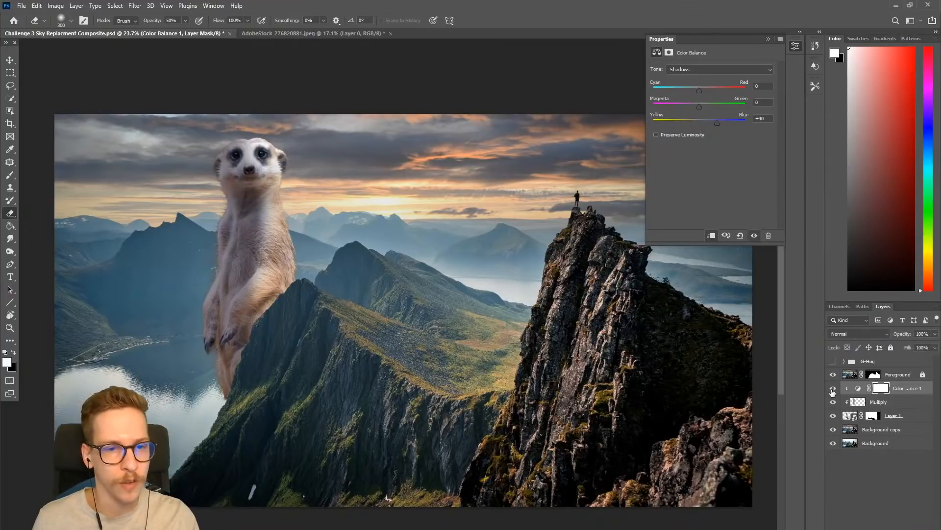
click(833, 388)
click(833, 388)
click(832, 389)
click(832, 389)
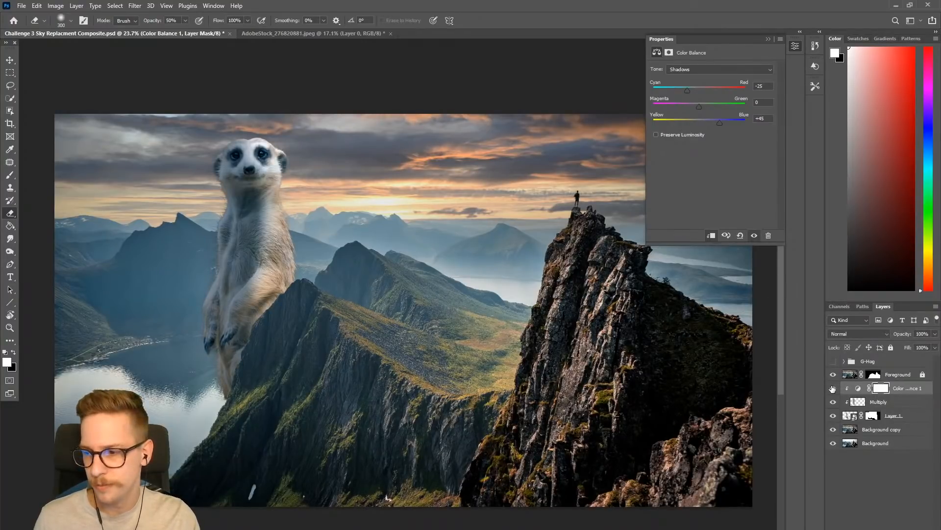
Set the Color Balance Highlights to +13 on Cyan-Red
click(714, 68)
click(685, 92)
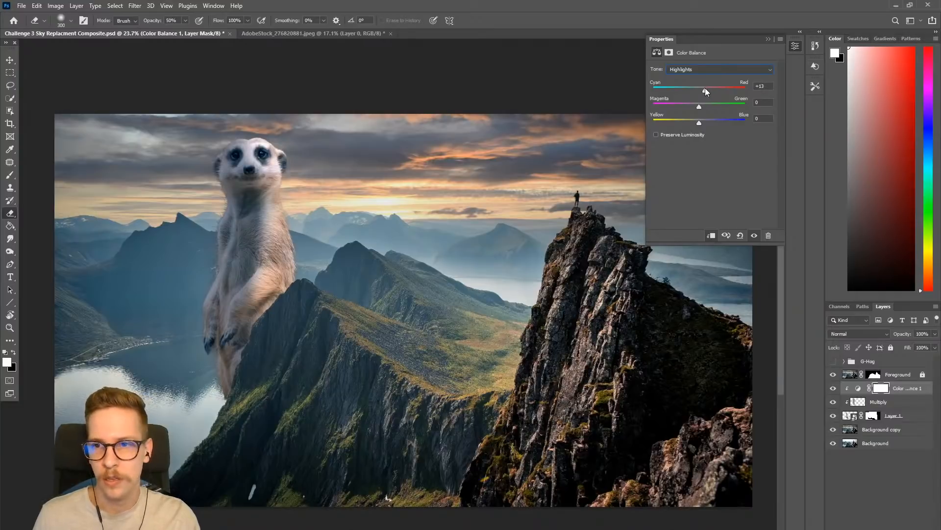
Compare the meerkat's colours against the surrounding landscape with the Color Balance adjustment repeatedly hidden and shown
click(833, 389)
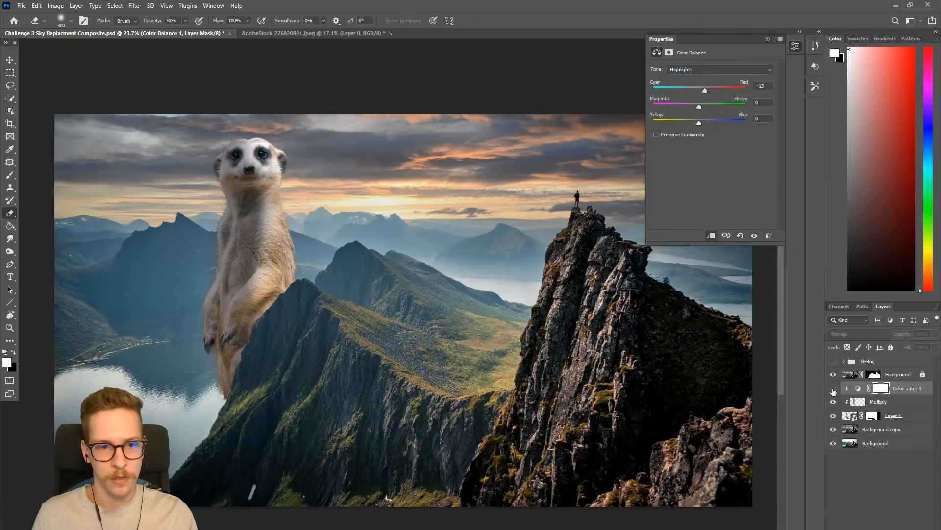
click(833, 388)
click(833, 388)
click(833, 388)
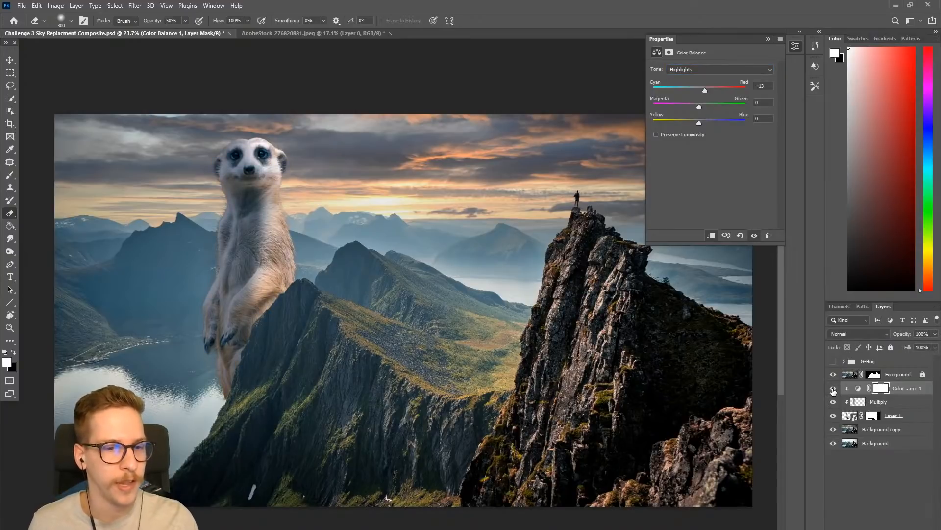
click(833, 388)
click(833, 389)
click(833, 388)
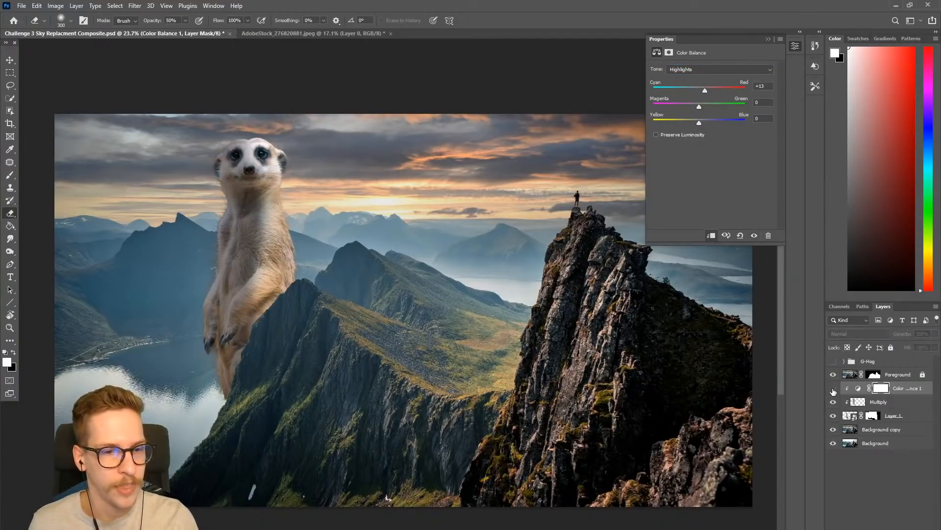
click(833, 388)
click(833, 388)
click(833, 389)
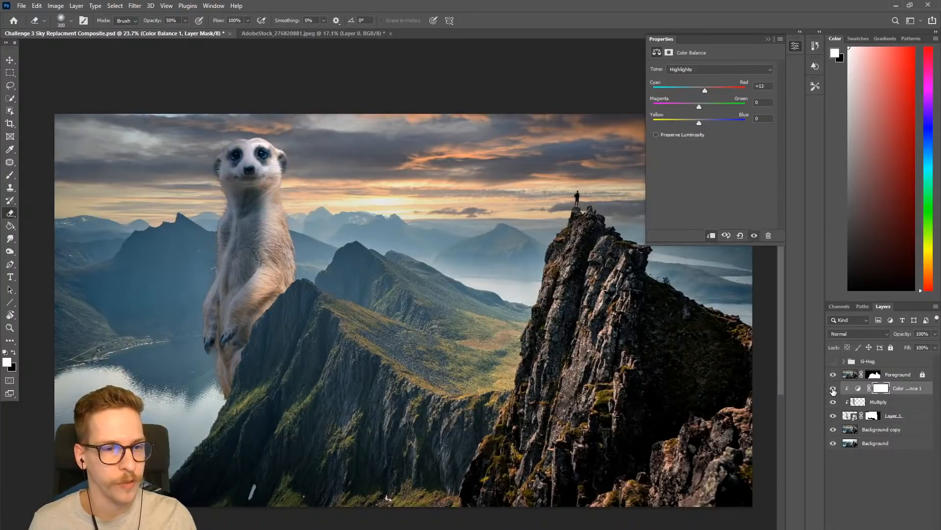
click(833, 388)
click(833, 388)
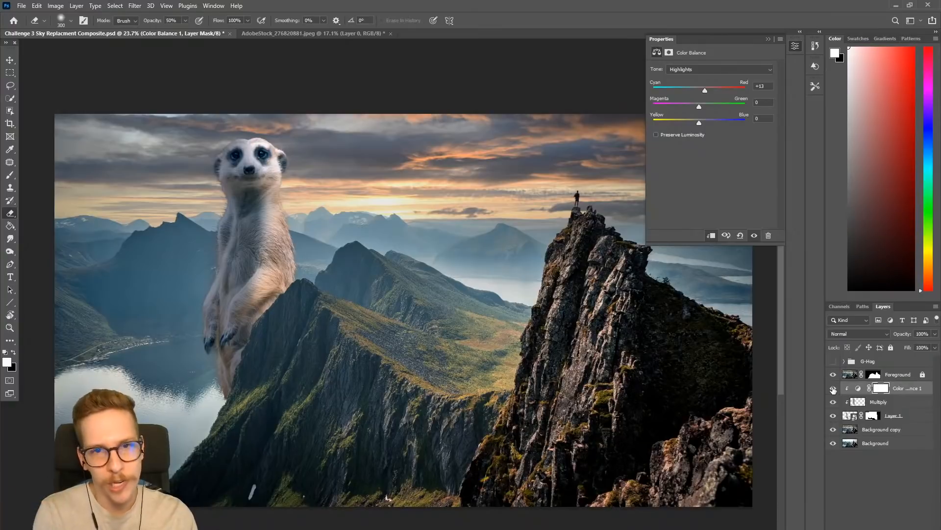
click(833, 388)
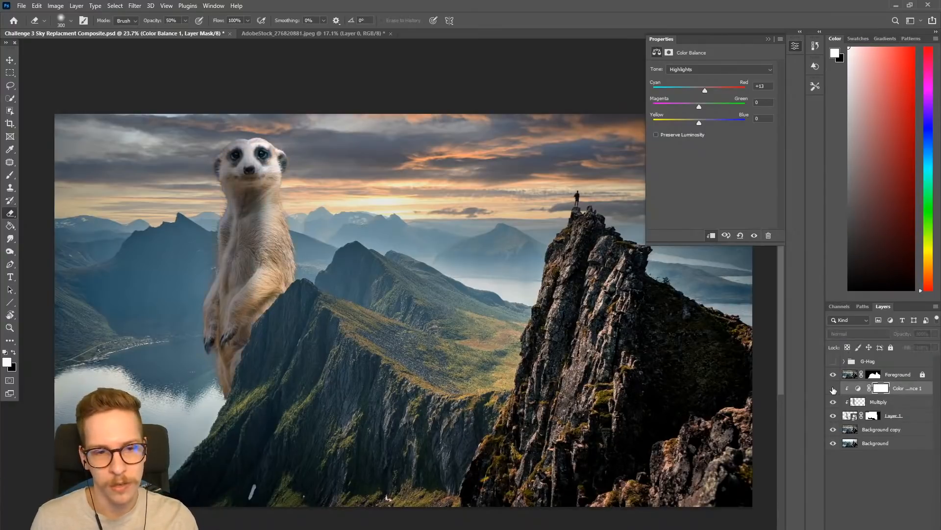
click(833, 388)
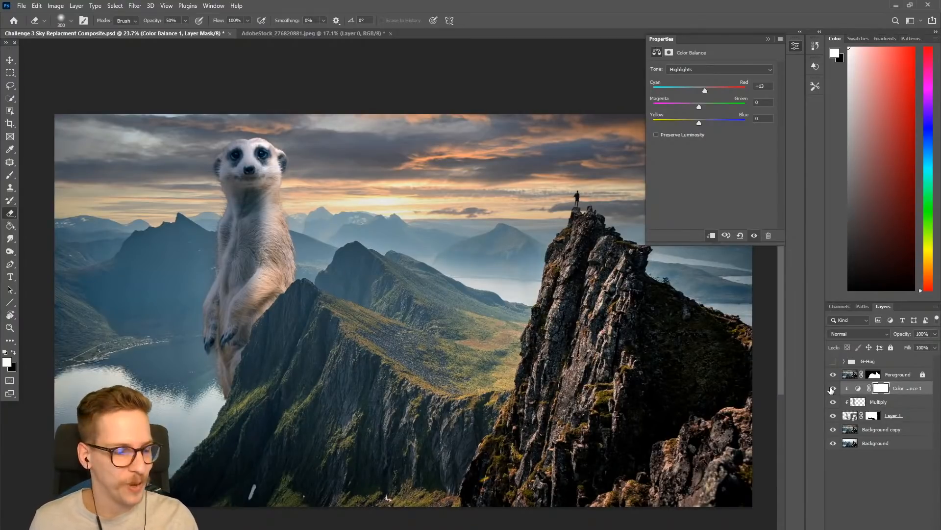
Compare the meerkat once more with and without the Color Balance adjustment
click(833, 389)
click(832, 389)
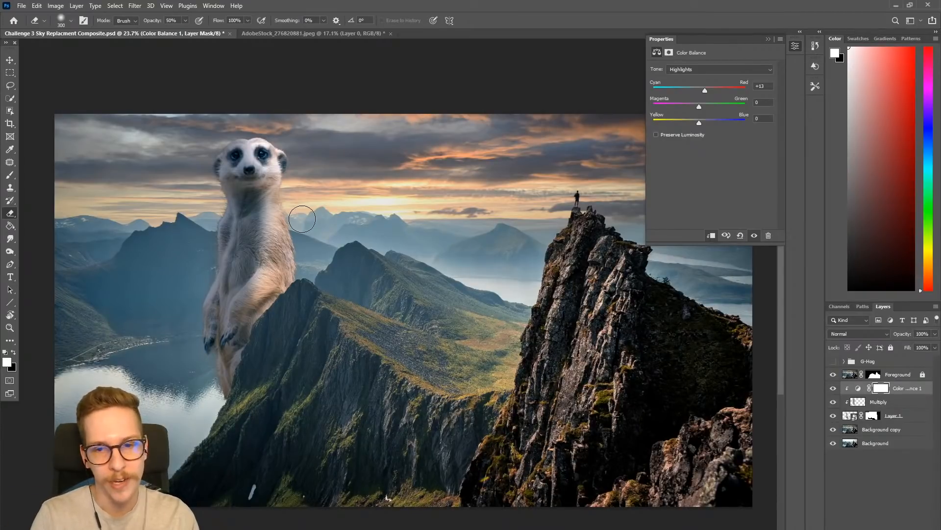
mouse_move(573, 290)
mouse_down()
mouse_move(595, 289)
mouse_move(517, 287)
mouse_up()
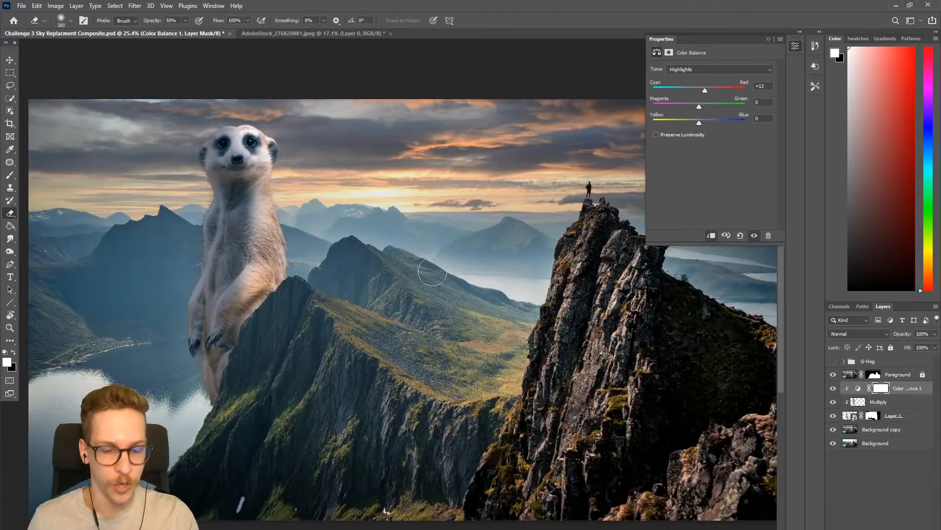
Examine the composite in a grayscale proof, comparing the meerkat's darks and lights with the neighbouring mountains, and return to the colour view
key(ctrl+y)
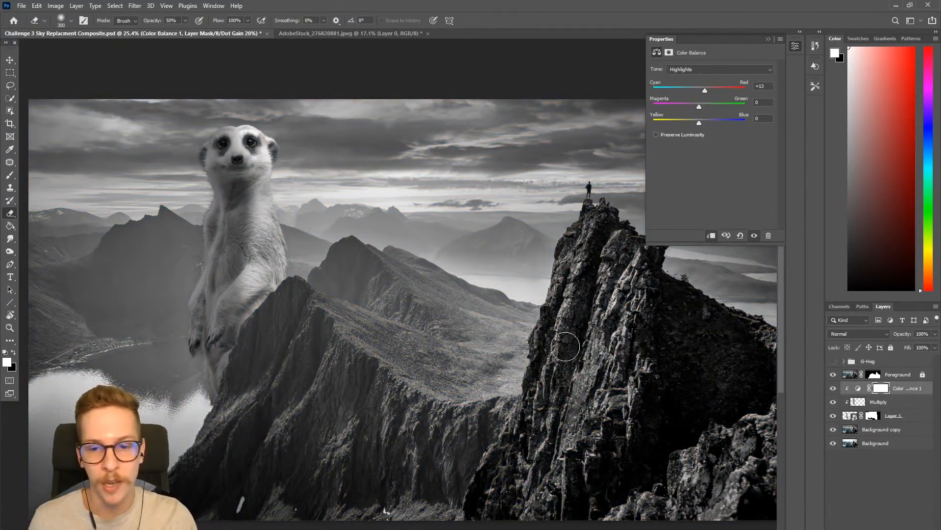
drag(571, 337, 354, 304)
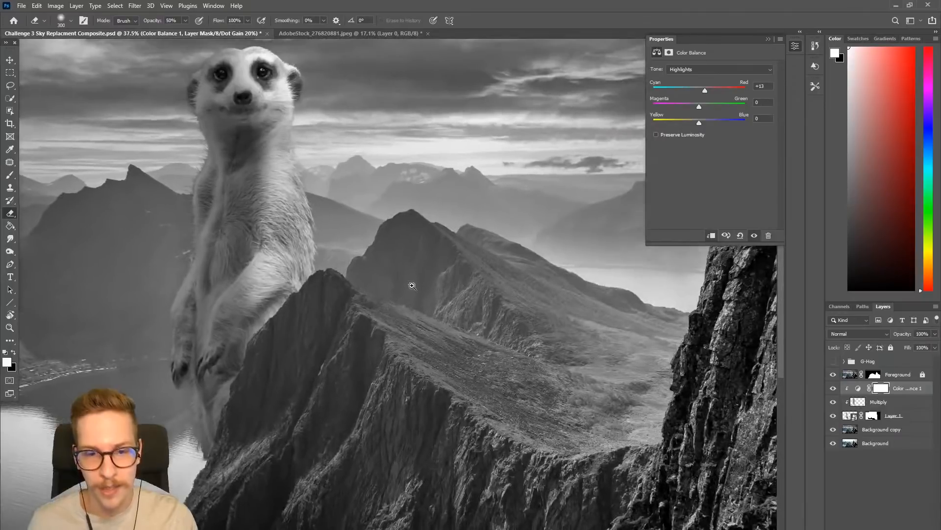
drag(411, 285, 480, 243)
drag(397, 305, 422, 232)
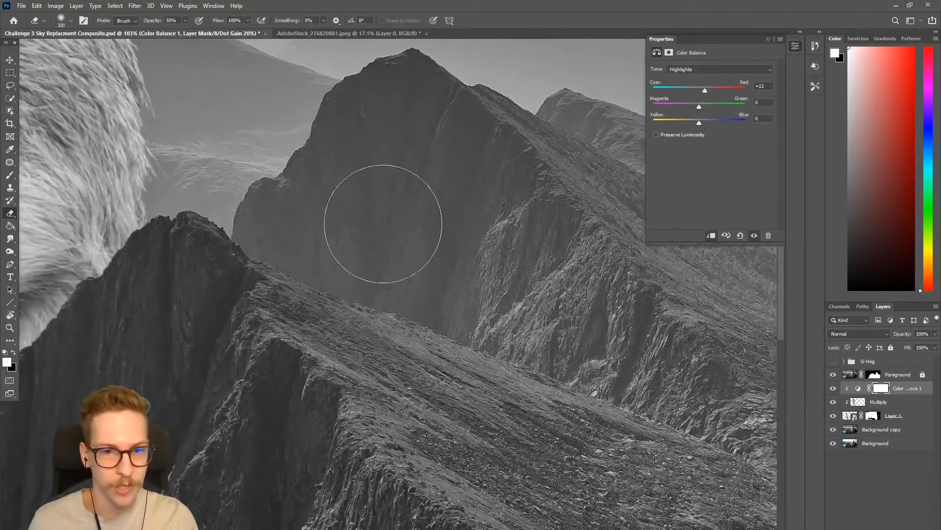
drag(363, 225, 274, 183)
drag(227, 165, 113, 264)
drag(524, 197, 397, 252)
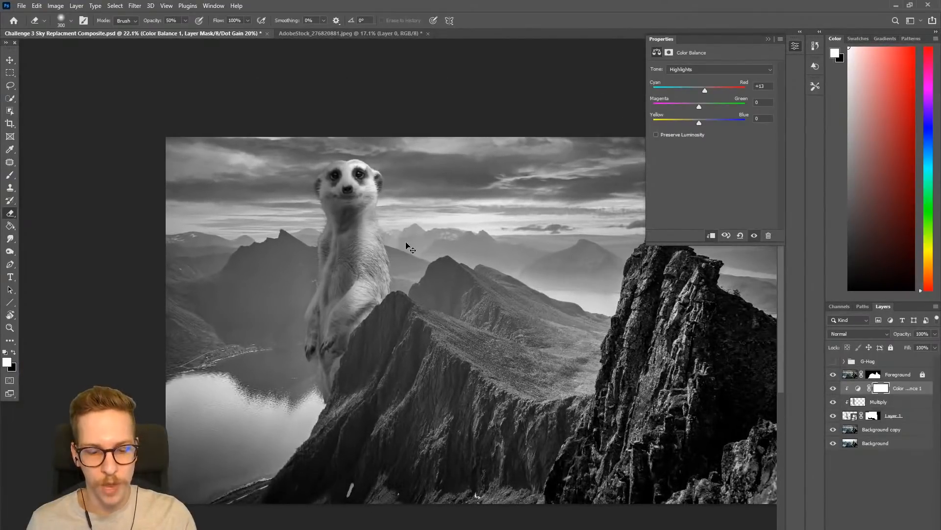
key(ctrl+y)
scroll(431, 272, up, 1)
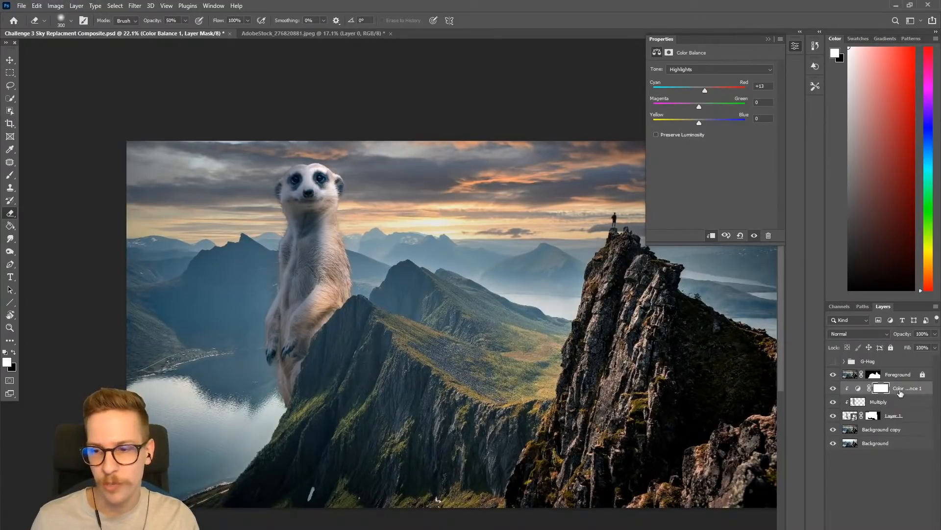
Add a Levels adjustment layer above the Color Balance layer and clip it to the meerkat
click(77, 6)
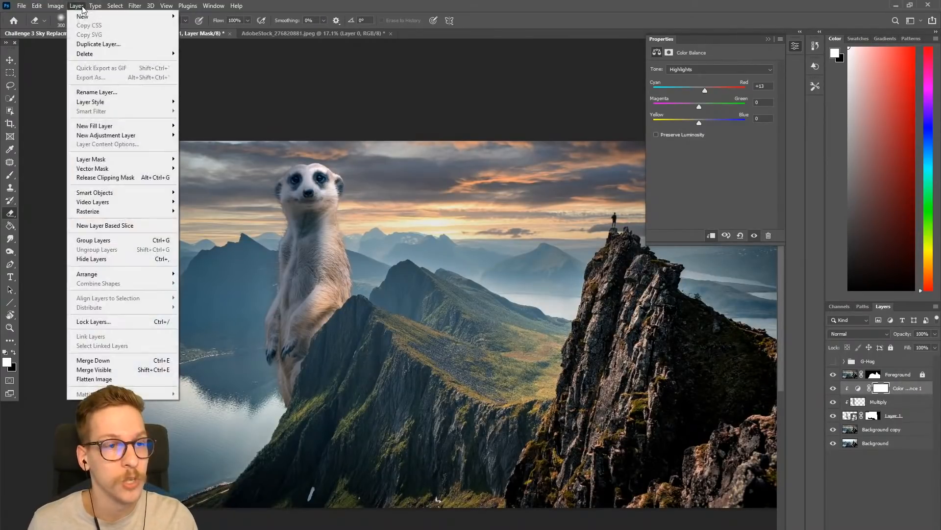
mouse_move(125, 135)
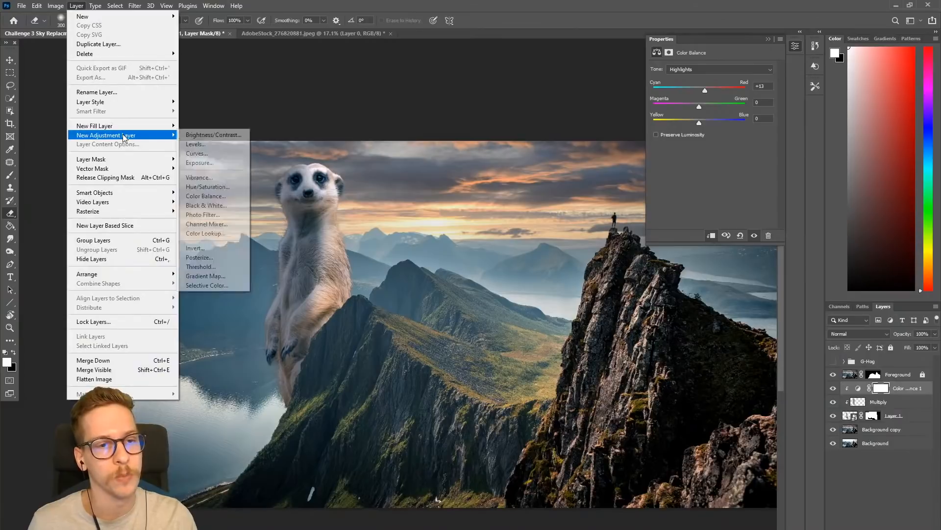
click(194, 145)
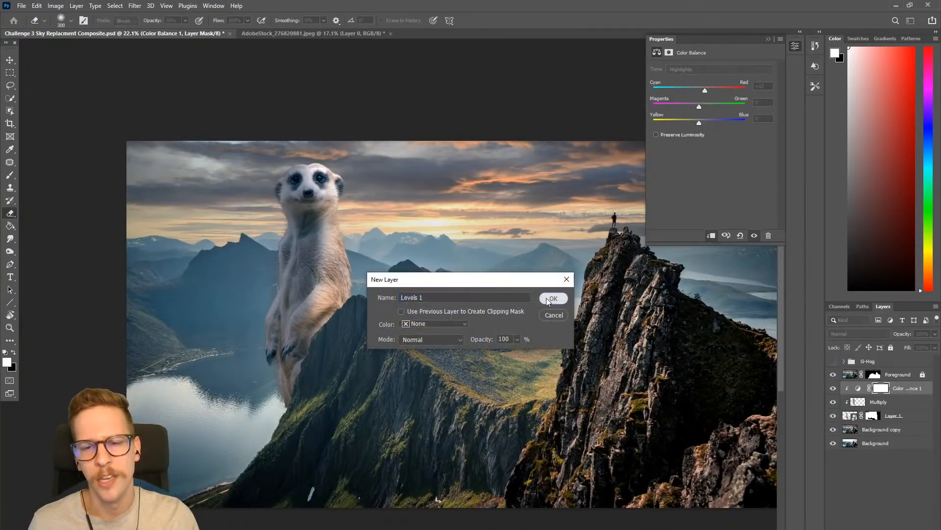
click(553, 298)
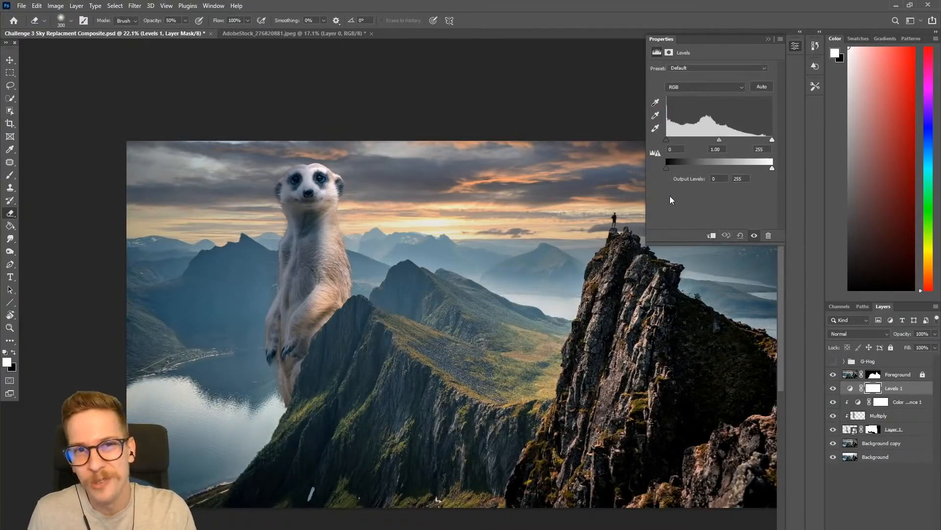
scroll(434, 254, up, 2)
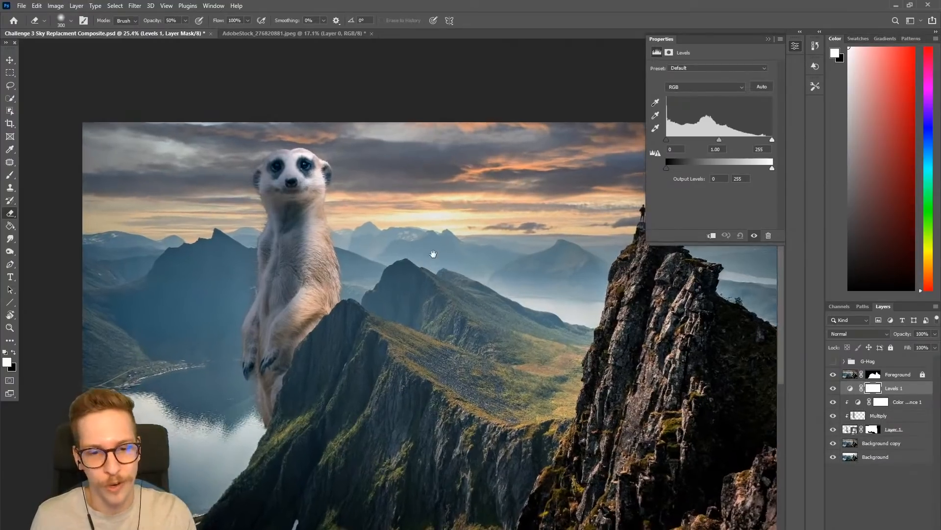
drag(434, 254, 394, 236)
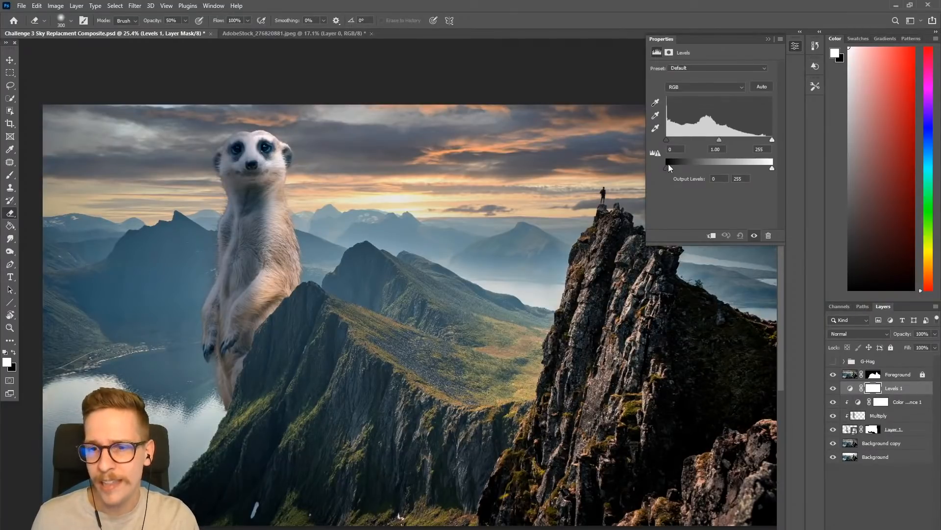
mouse_move(667, 169)
mouse_down()
mouse_move(693, 164)
mouse_move(667, 168)
mouse_up()
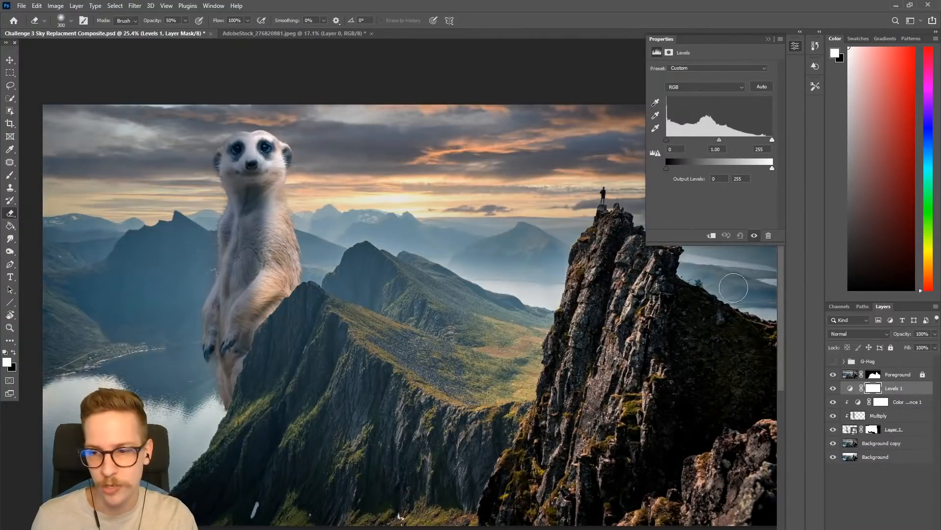
right_click(901, 390)
click(801, 342)
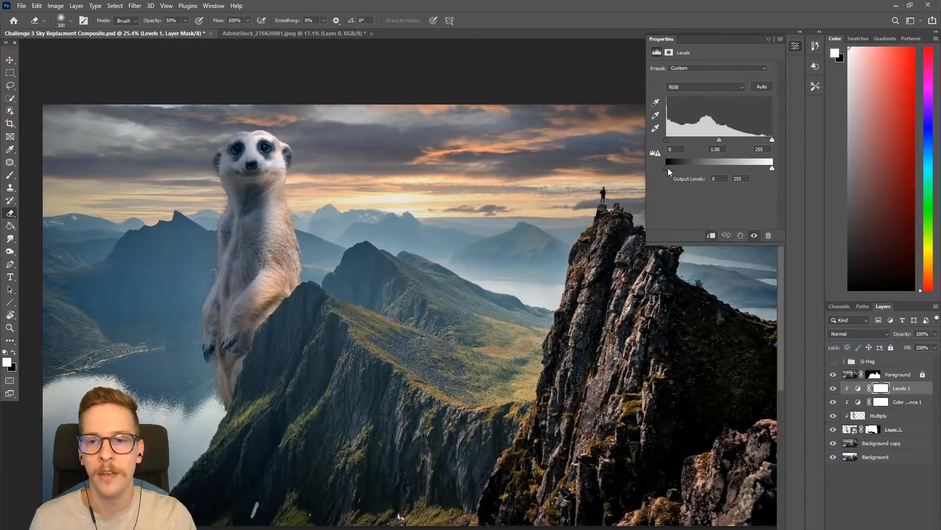
Try raising the Levels output black point to 33 and lowering the output white point
mouse_move(671, 166)
mouse_down()
mouse_move(684, 163)
mouse_move(655, 169)
mouse_move(681, 165)
mouse_up()
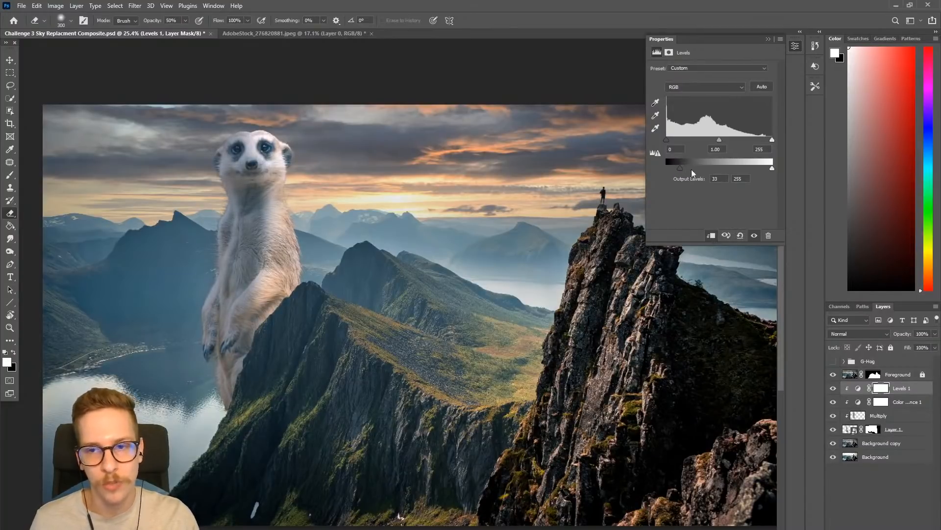
drag(680, 170, 666, 169)
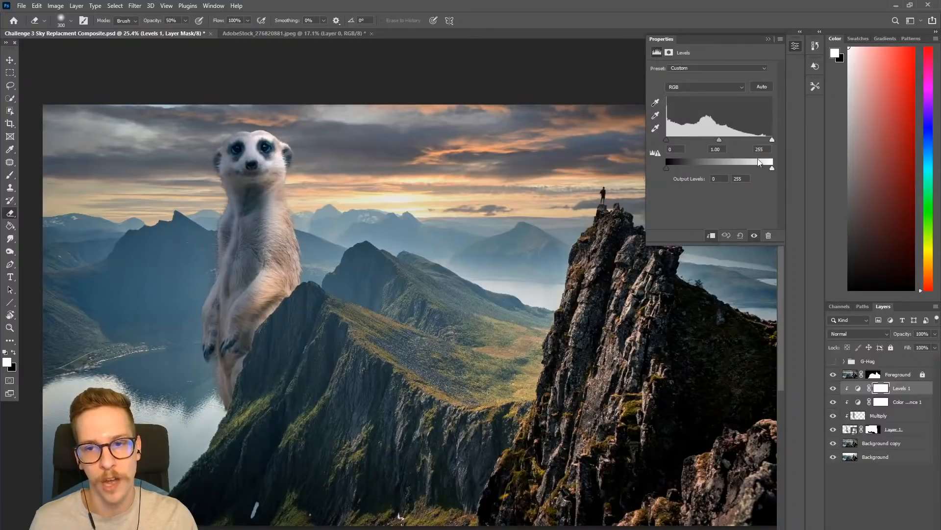
mouse_move(772, 165)
mouse_down()
mouse_move(714, 173)
mouse_move(769, 169)
mouse_up()
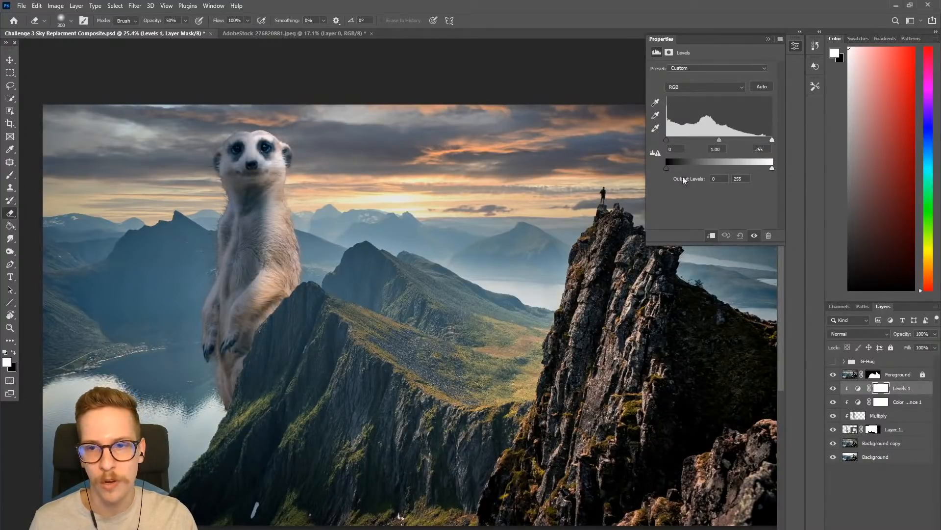
Set the meerkat's Levels to output black 40, midtone input 0.54 and white input 246
drag(670, 168, 682, 167)
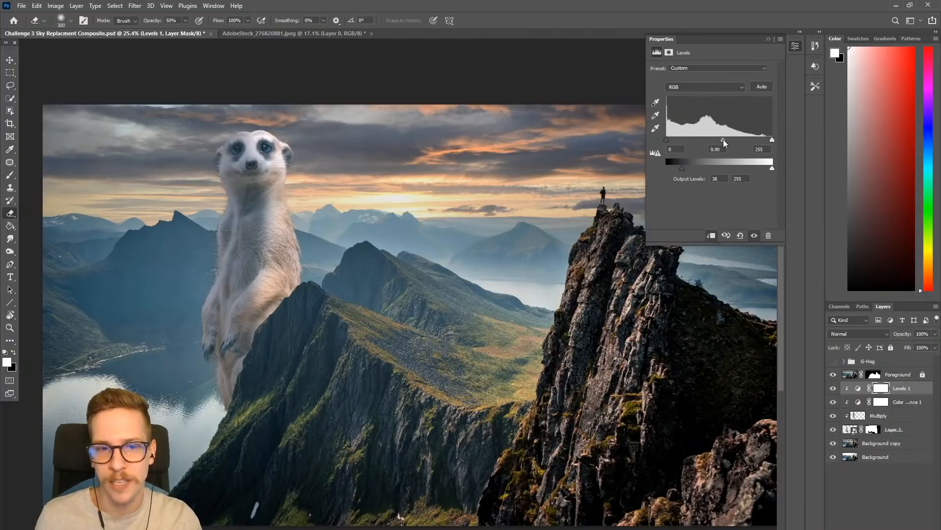
drag(727, 141, 729, 140)
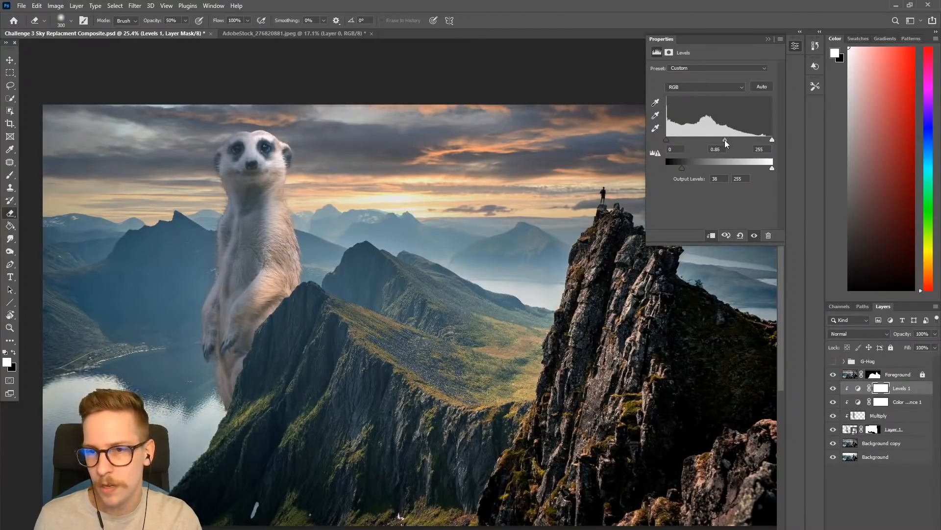
drag(725, 140, 729, 144)
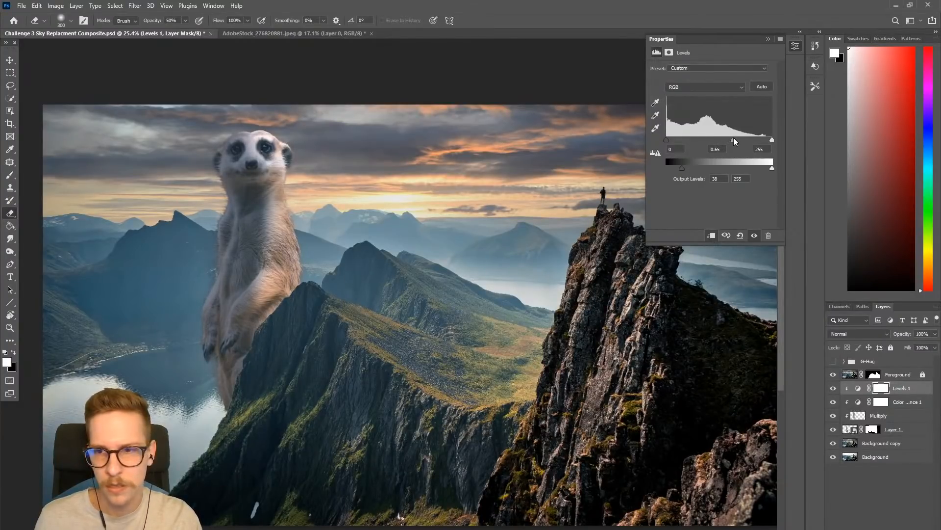
drag(734, 137, 736, 142)
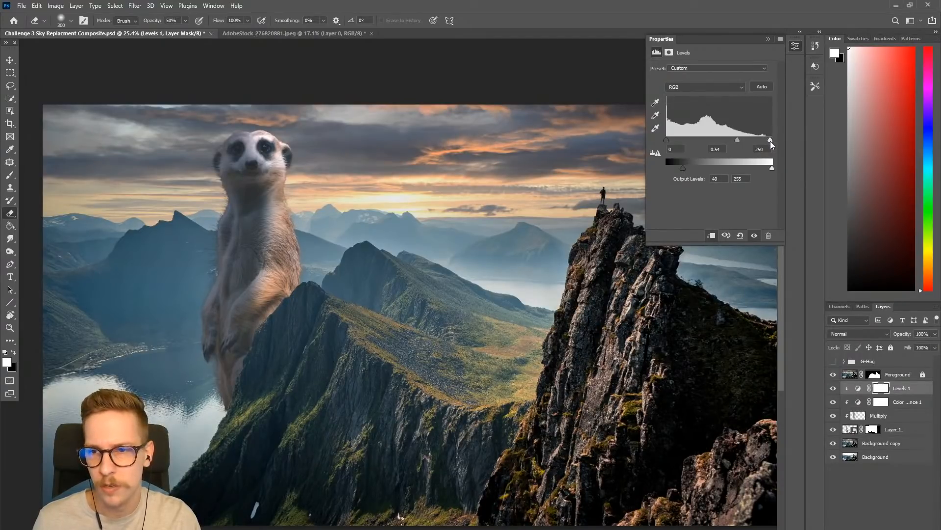
drag(770, 140, 767, 145)
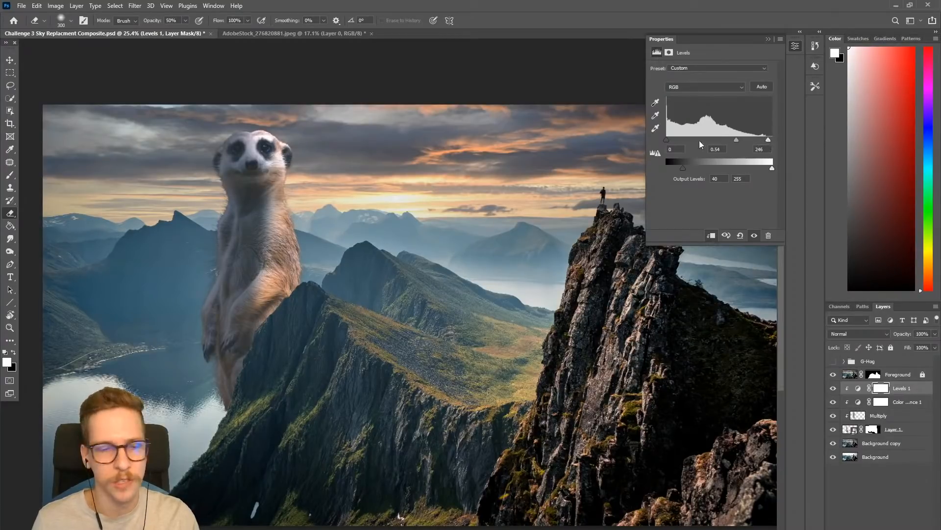
Compare the meerkat in colour with the Levels adjustment hidden and shown
click(834, 389)
click(834, 388)
click(834, 389)
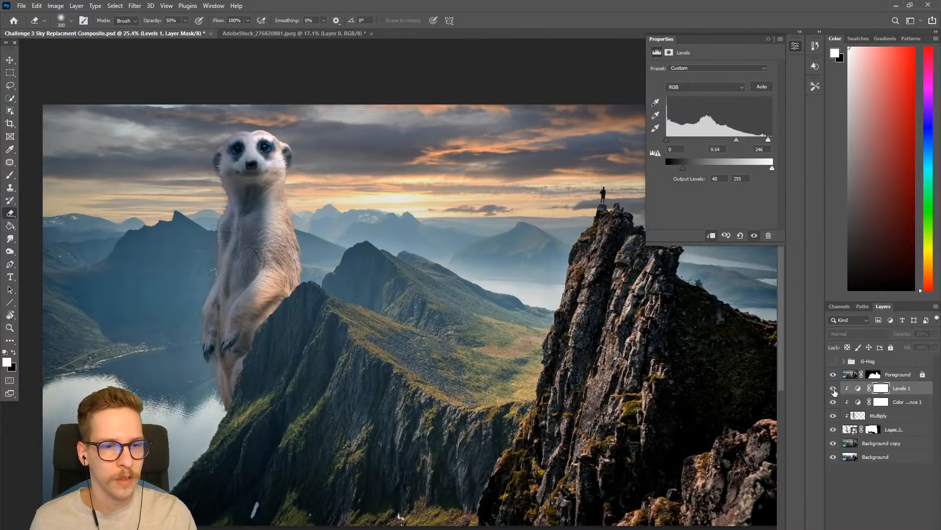
click(834, 388)
Examine the meerkat's contrast against the mountains in a grayscale proof with the Levels adjustment repeatedly hidden and shown
key(ctrl+y)
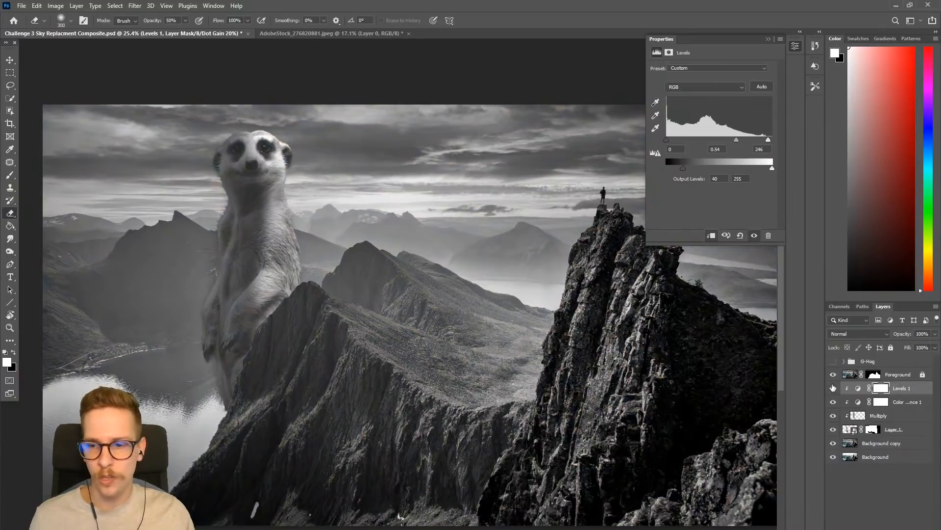
click(833, 389)
click(833, 389)
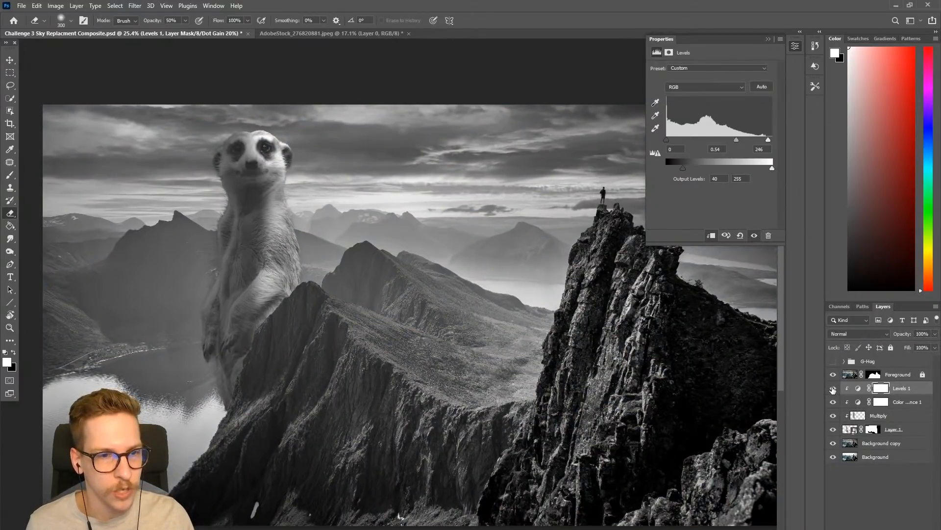
click(833, 389)
click(833, 389)
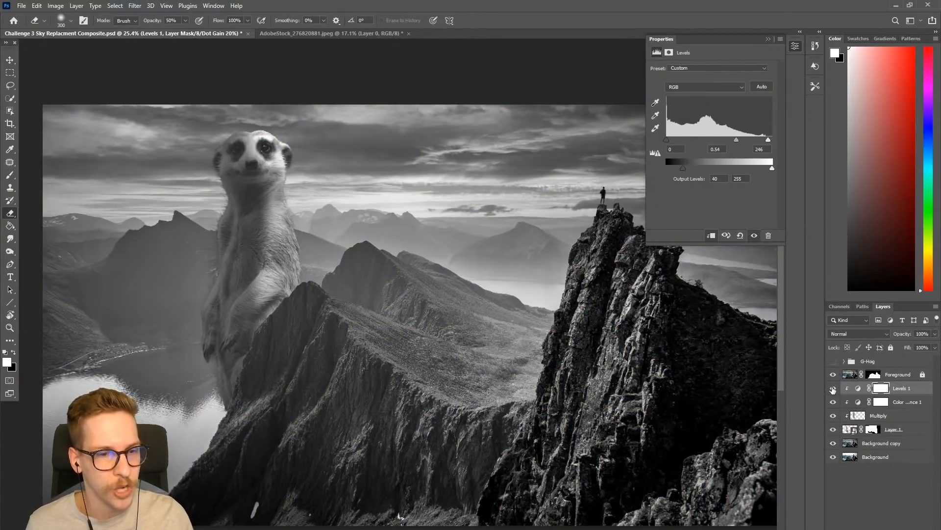
click(833, 389)
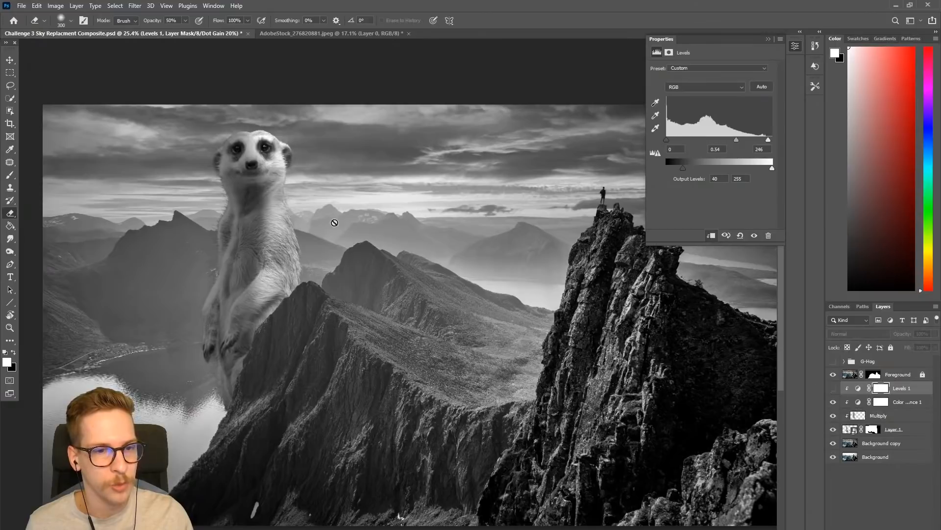
click(833, 389)
click(833, 389)
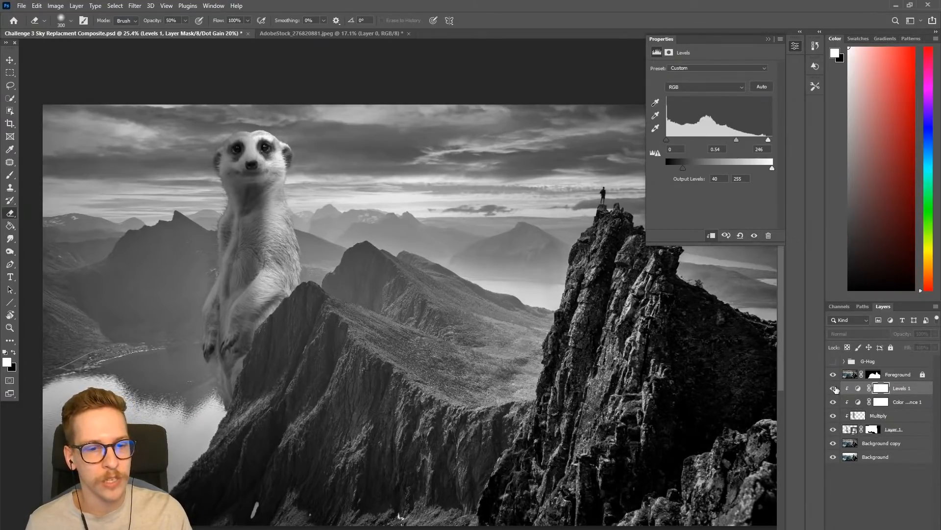
click(833, 389)
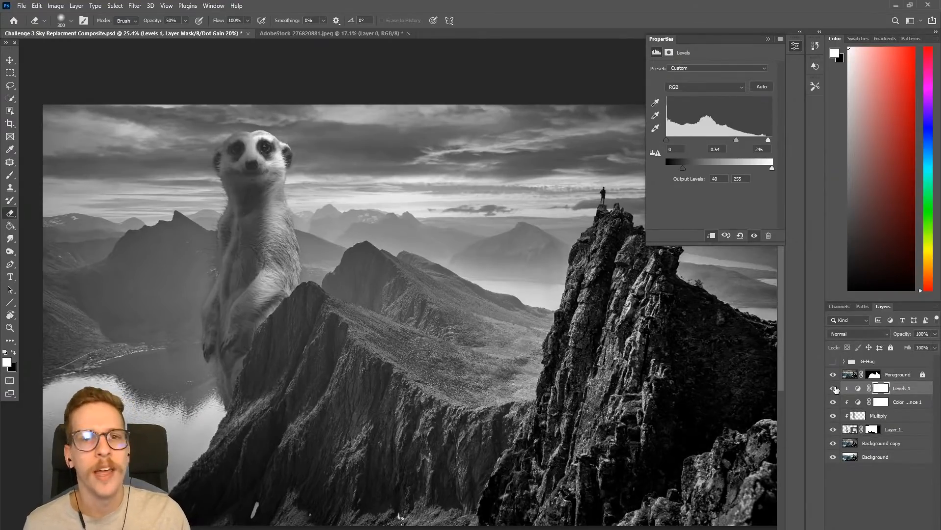
click(833, 388)
click(833, 389)
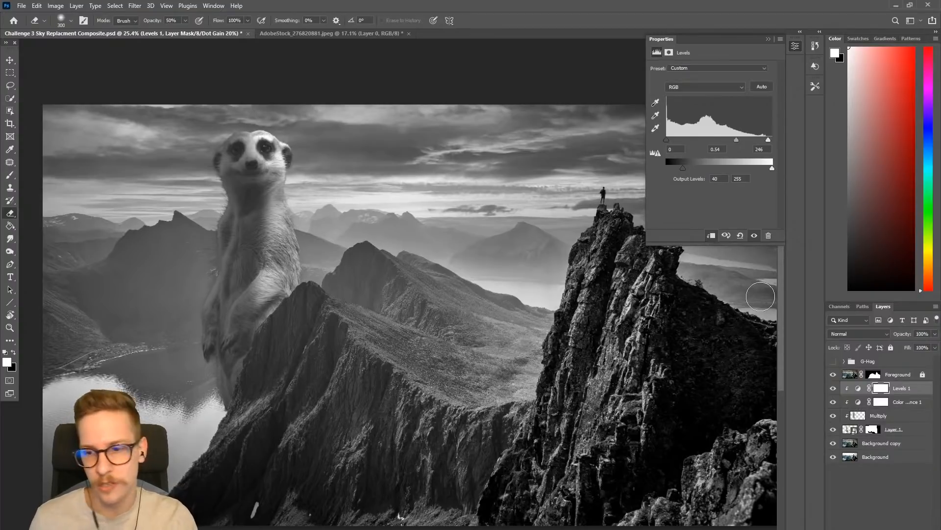
click(834, 389)
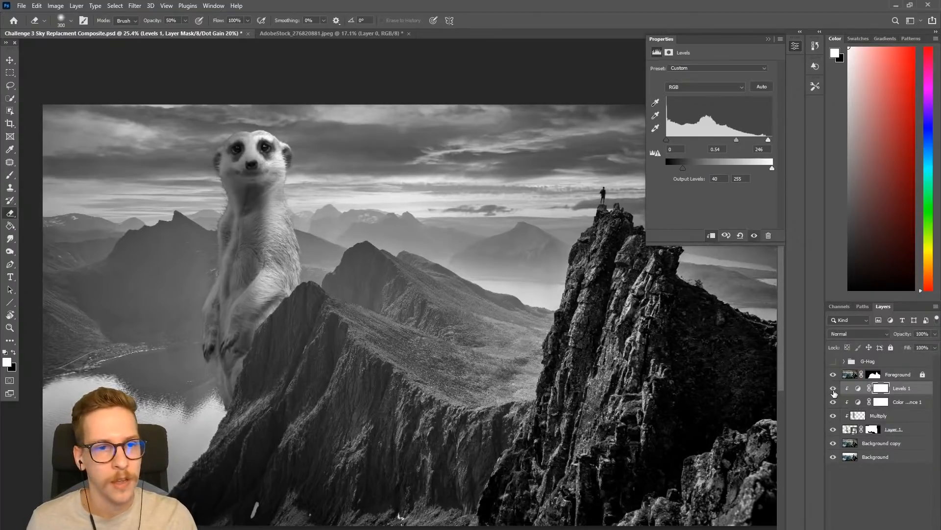
click(834, 390)
click(834, 389)
click(833, 390)
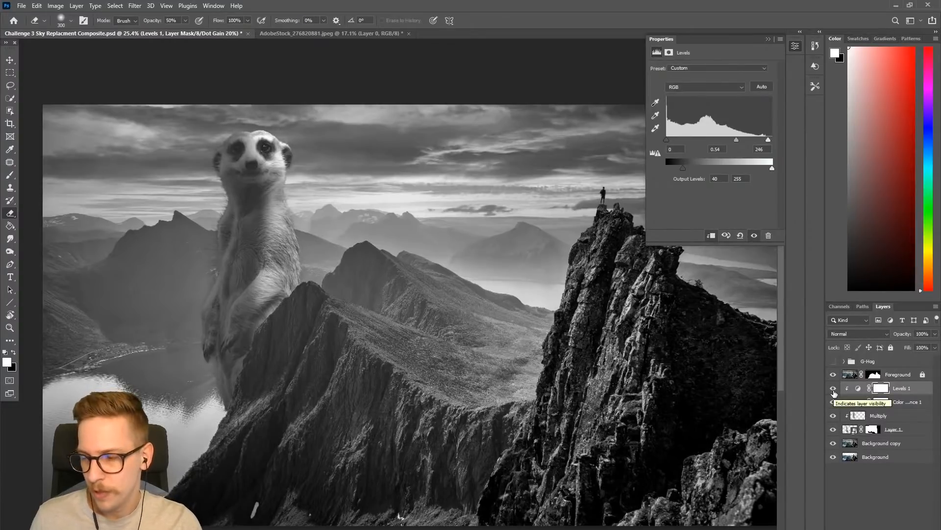
Return to the colour view and recheck the meerkat with and without the Levels adjustment, leaving the layer shown
key(ctrl+y)
click(834, 390)
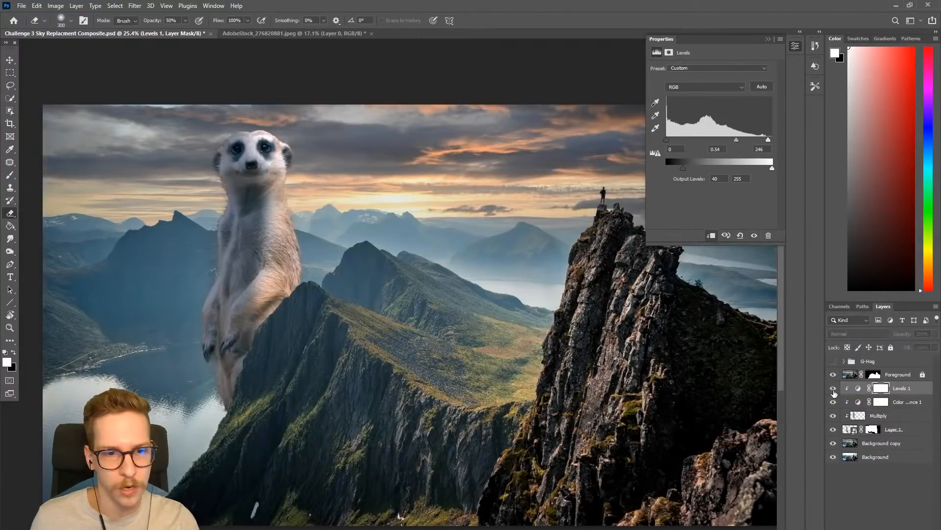
click(834, 390)
click(834, 390)
click(833, 390)
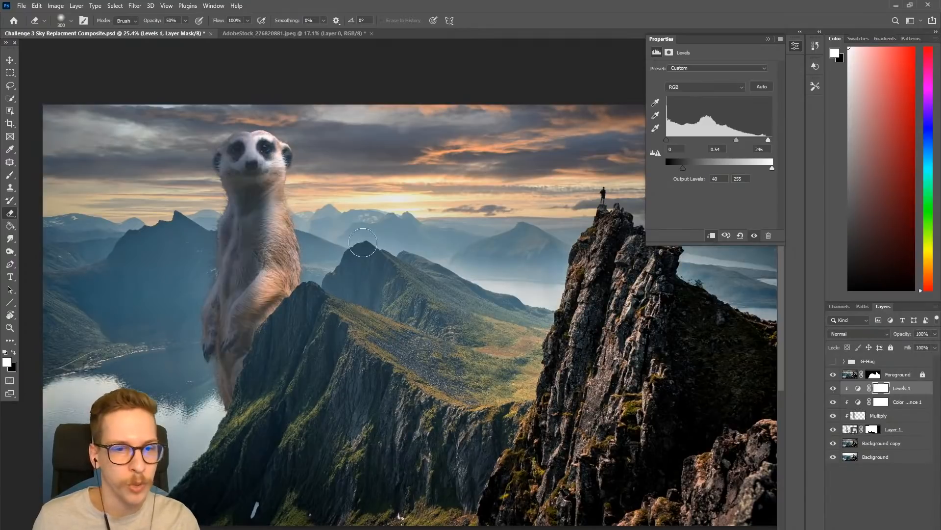
Compare the meerkat with the Levels, Color Balance and Multiply layers hidden and brought back one at a time
click(833, 389)
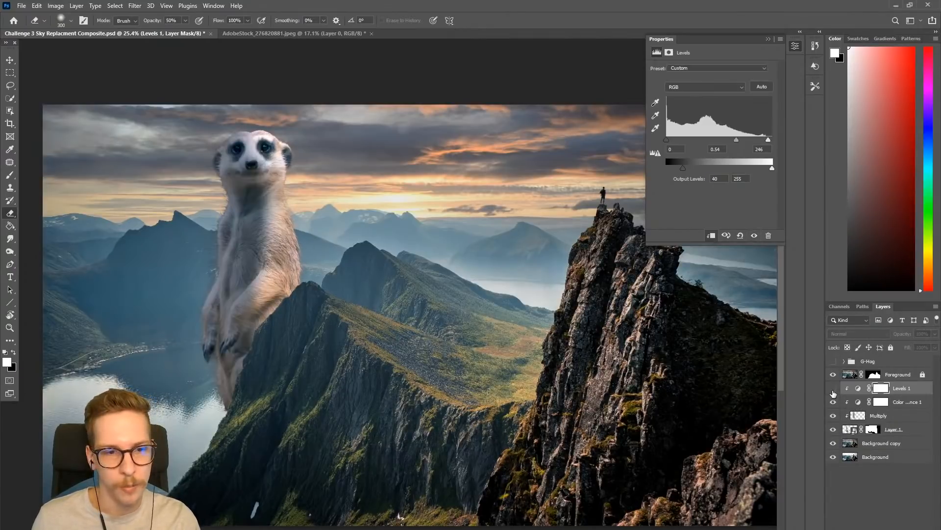
drag(834, 387, 834, 416)
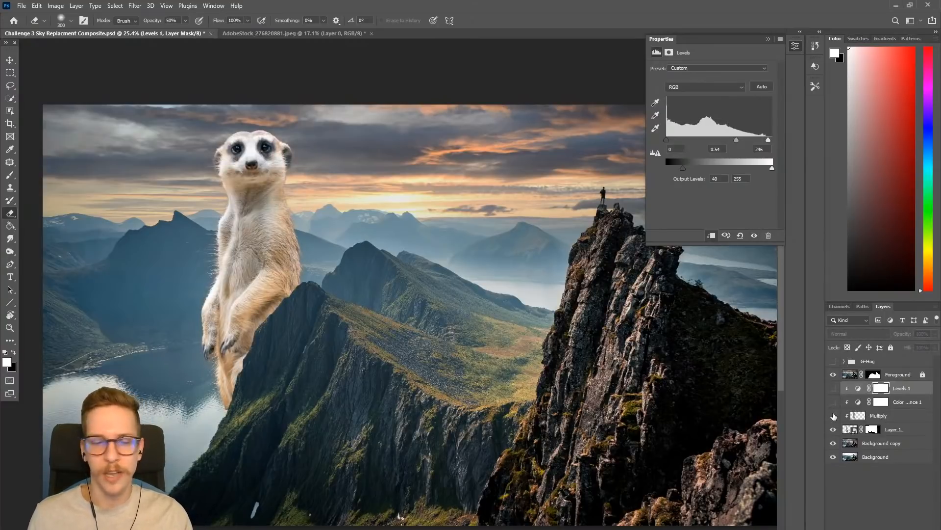
click(834, 416)
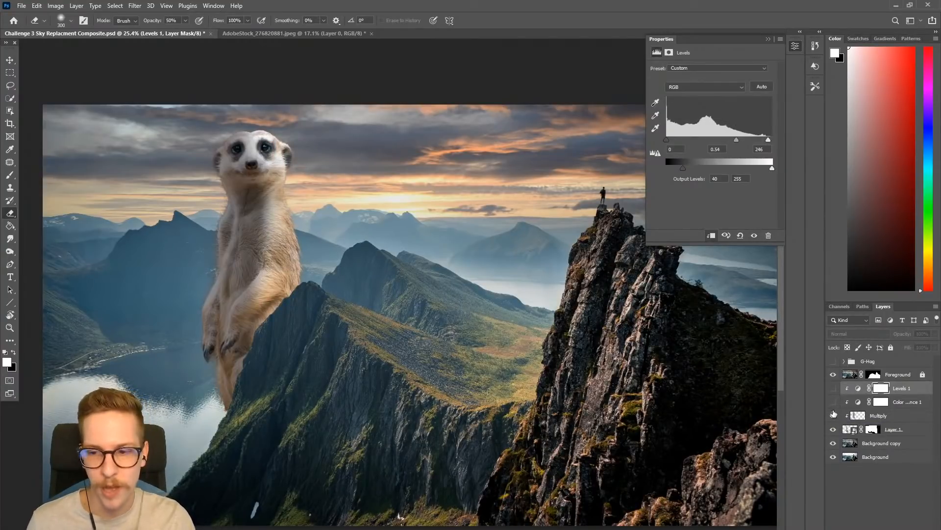
click(833, 402)
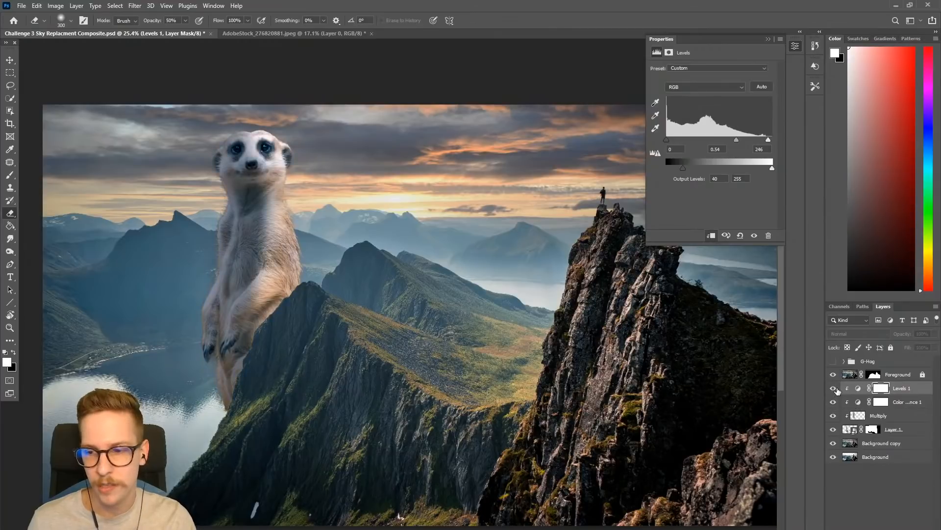
click(834, 388)
Hide all three layers clipped to the meerkat, examine it in the whole scene, and show them again
drag(837, 390, 836, 416)
scroll(348, 233, down, 6)
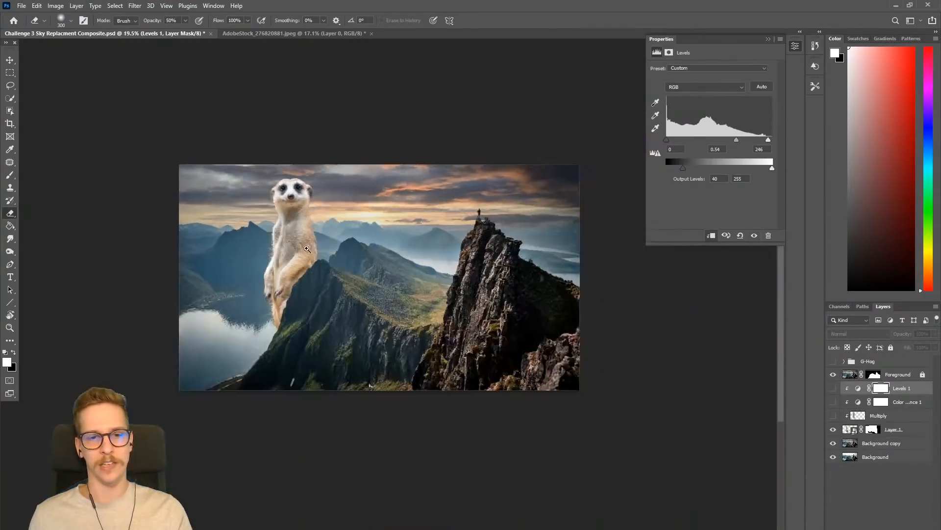
drag(359, 224, 333, 257)
scroll(334, 257, up, 4)
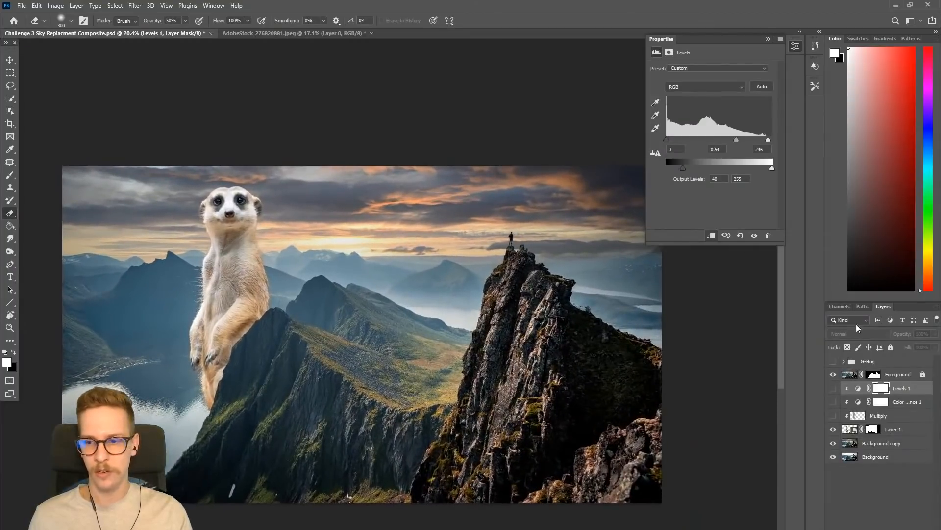
drag(836, 416, 832, 388)
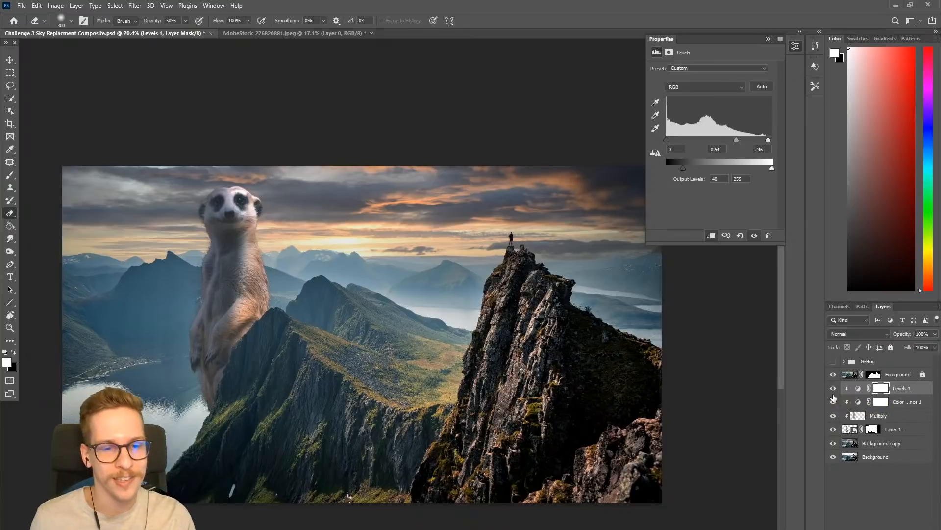
drag(332, 398, 354, 383)
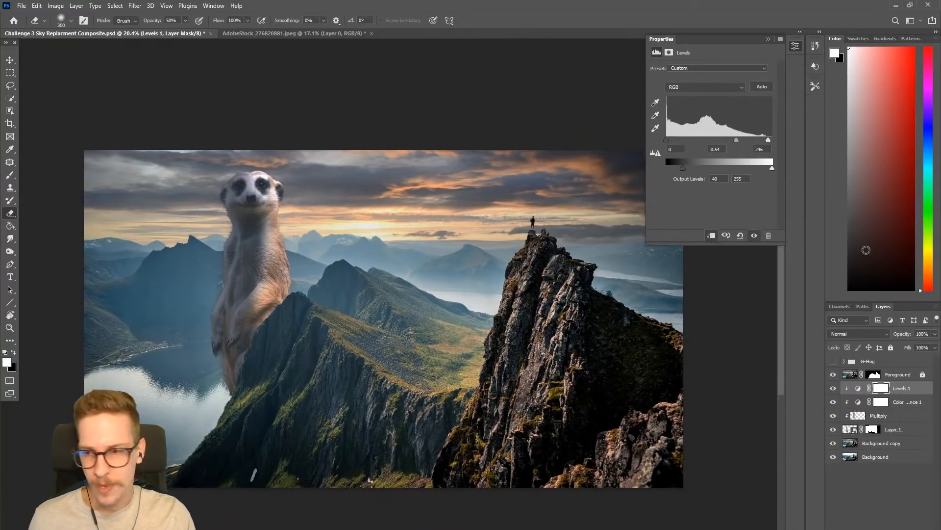
Try painting black on the Levels mask over the meerkat's face and body with a 700-pixel soft brush, and undo the strokes
click(885, 391)
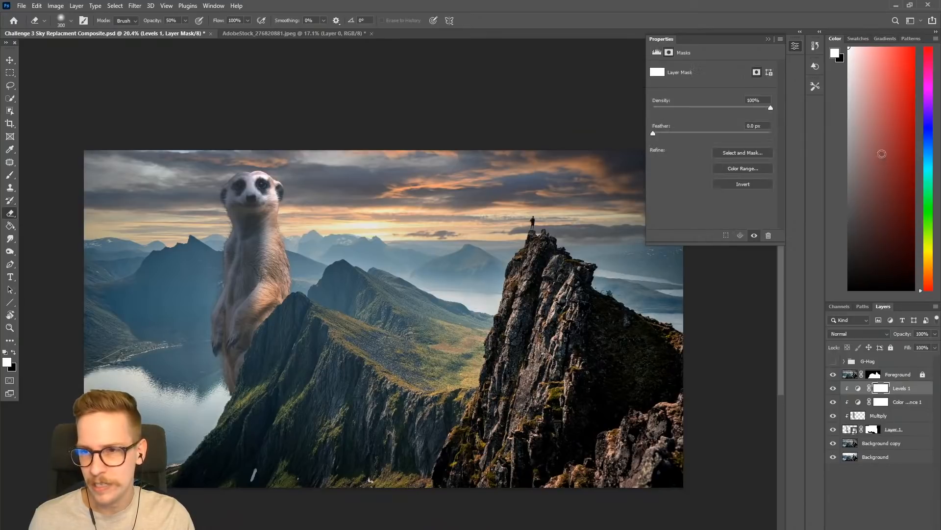
key(x)
key(x)
key(x)
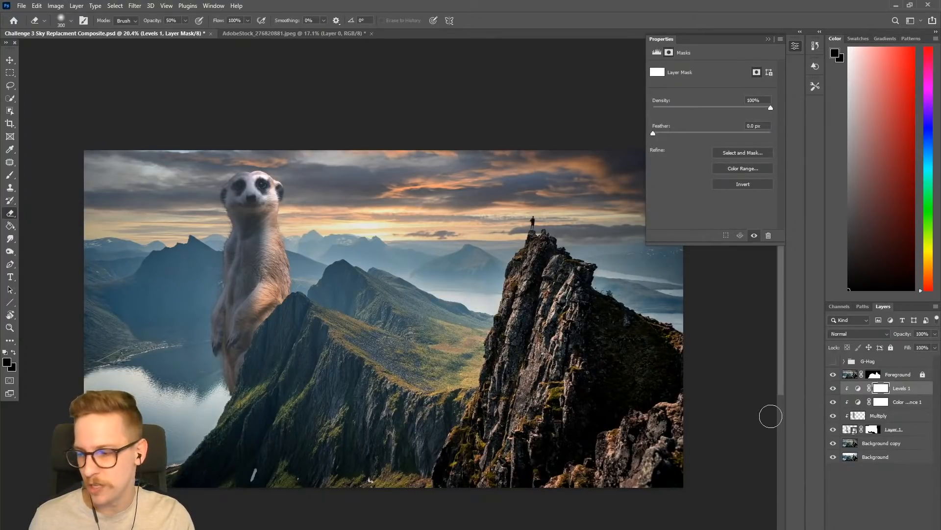
key(b)
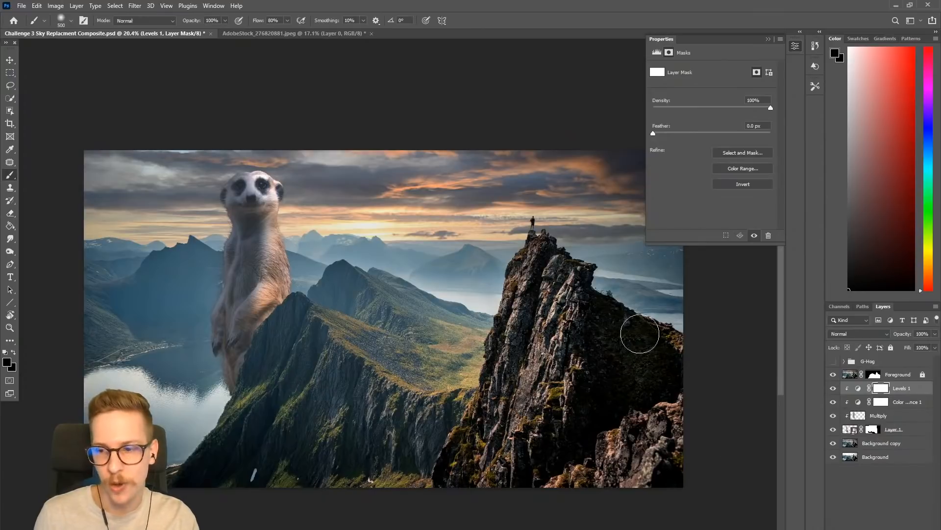
mouse_move(292, 309)
mouse_down()
mouse_move(275, 319)
mouse_move(245, 274)
mouse_up()
key(bracketright)
key(bracketright)
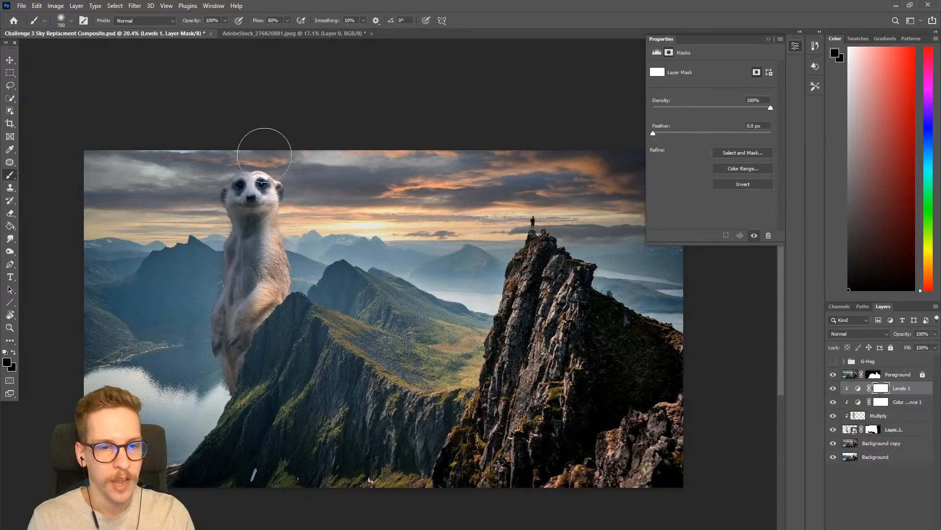
drag(253, 192, 270, 311)
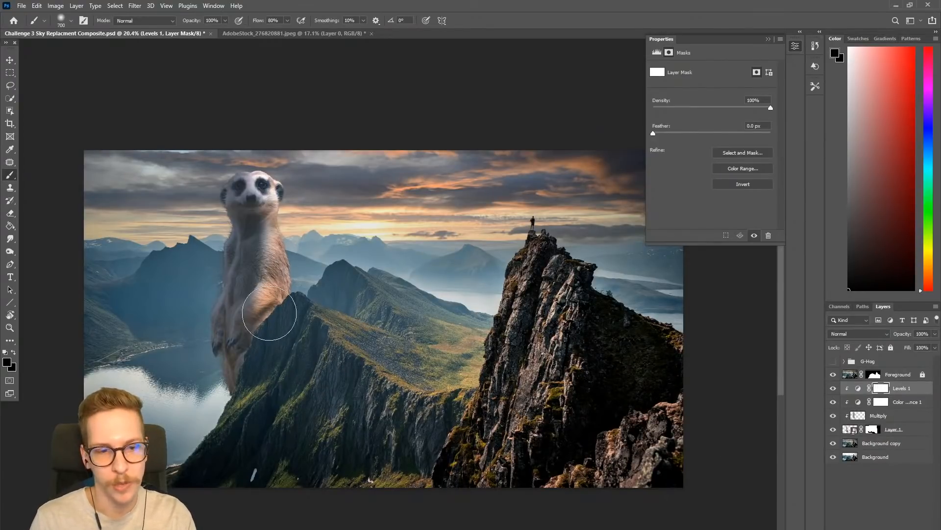
key(ctrl+z)
key(ctrl+z)
key(ctrl+z)
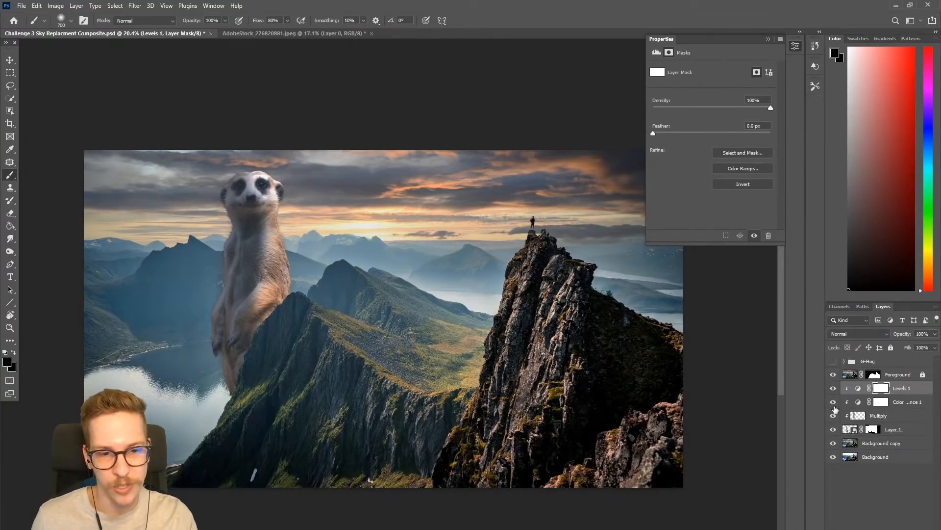
Paint more shading on the Multiply layer down the meerkat's lower body along the cliff edge, using a 600-pixel soft brush
click(834, 416)
click(833, 416)
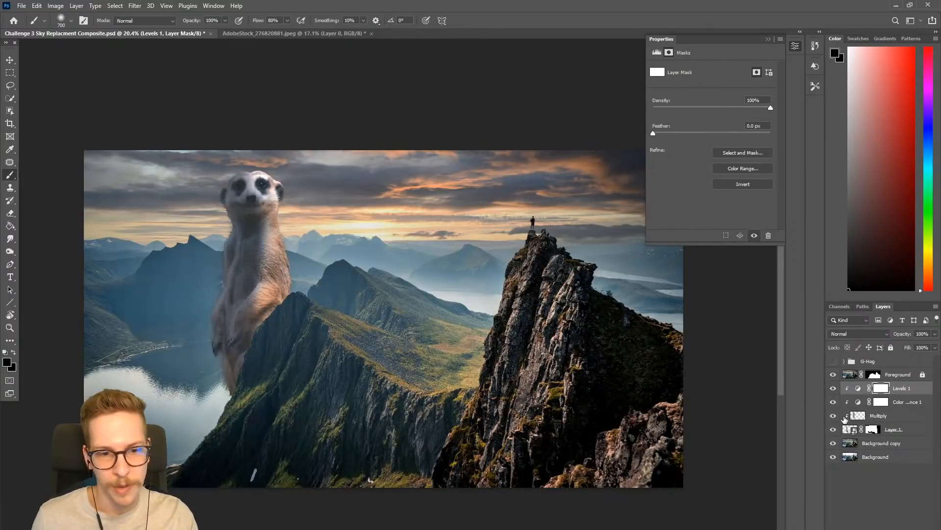
click(871, 418)
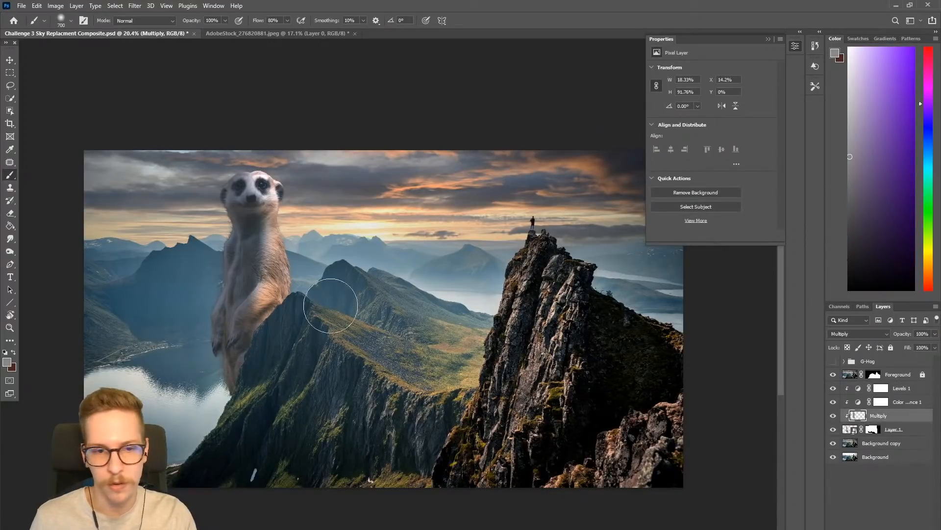
mouse_move(270, 338)
mouse_down()
mouse_move(264, 388)
mouse_move(266, 316)
mouse_move(258, 370)
mouse_up()
key([)
key(ctrl+z)
mouse_move(260, 310)
mouse_down()
mouse_move(264, 348)
mouse_move(294, 372)
mouse_move(301, 420)
mouse_up()
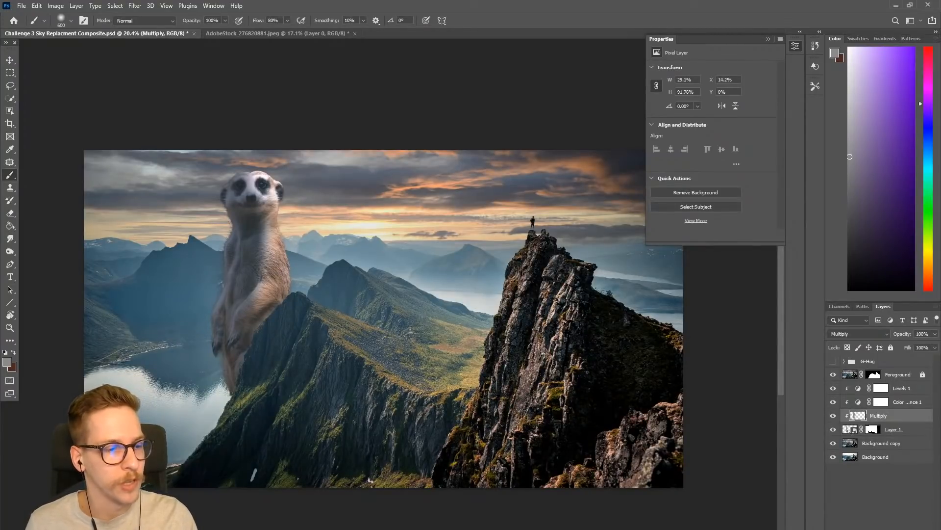
Examine the composite unobstructed by the layer properties, and check how the meerkat sits against the cliffs with the Foreground layer toggled
drag(269, 102, 251, 105)
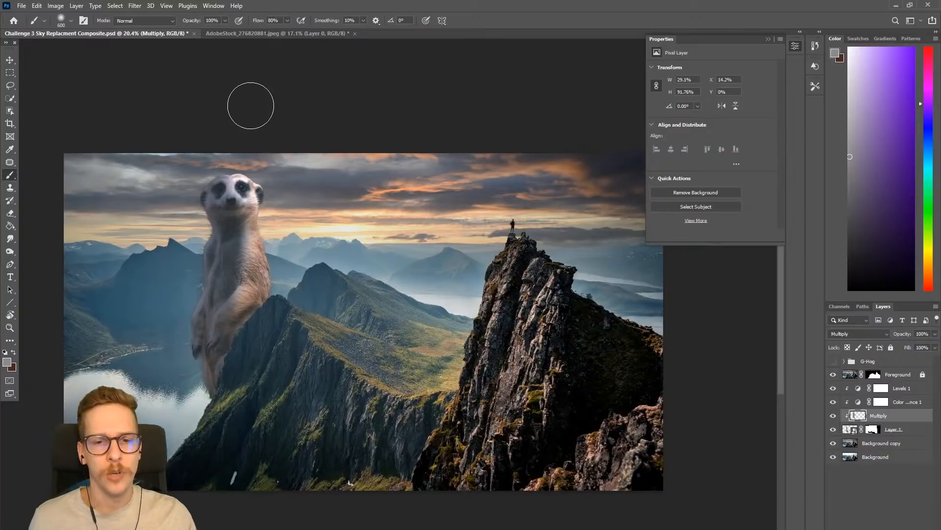
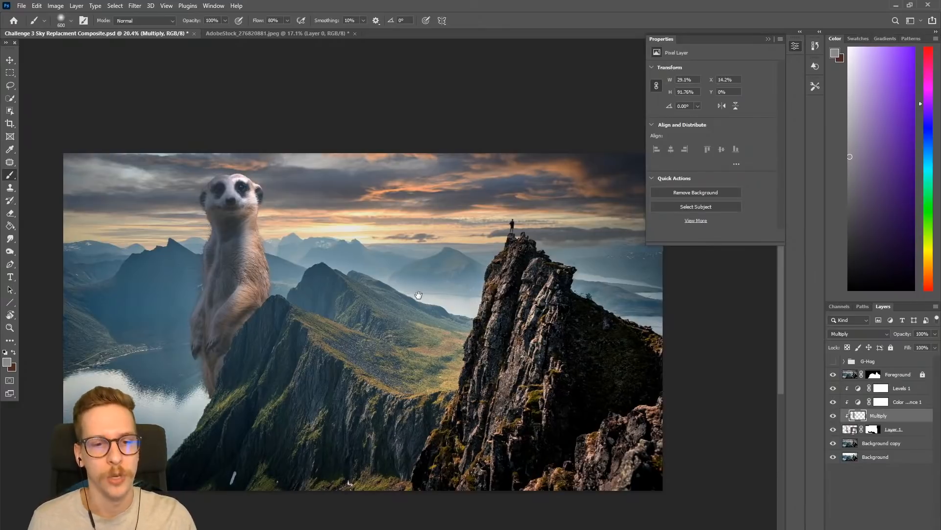
drag(444, 297, 433, 294)
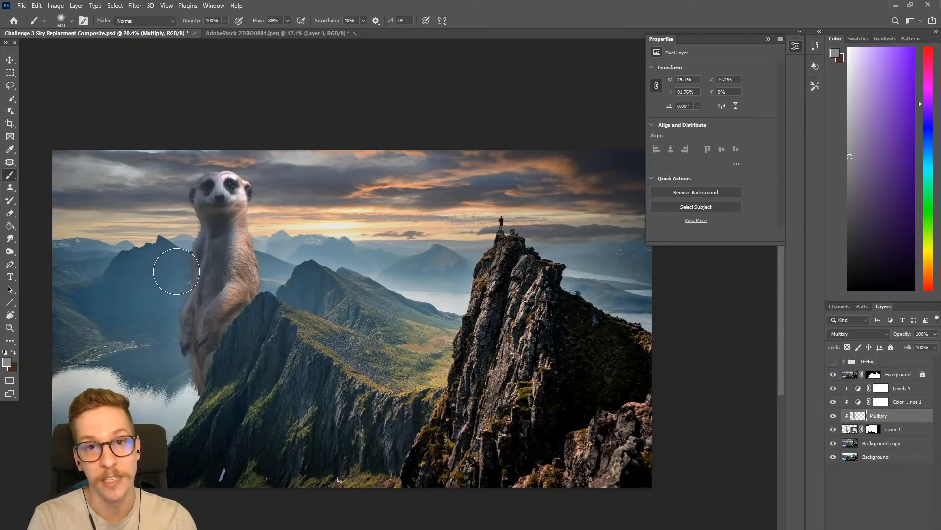
scroll(149, 304, up, 1)
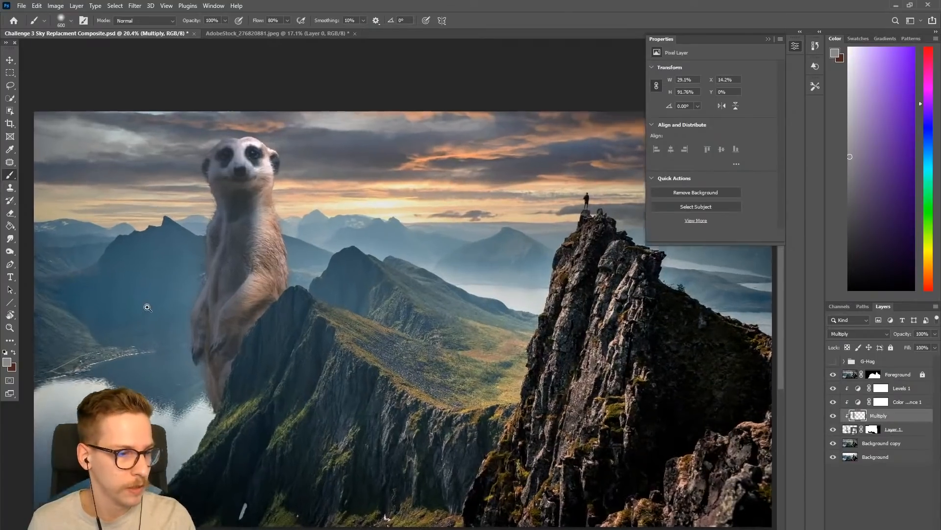
scroll(162, 282, down, 1)
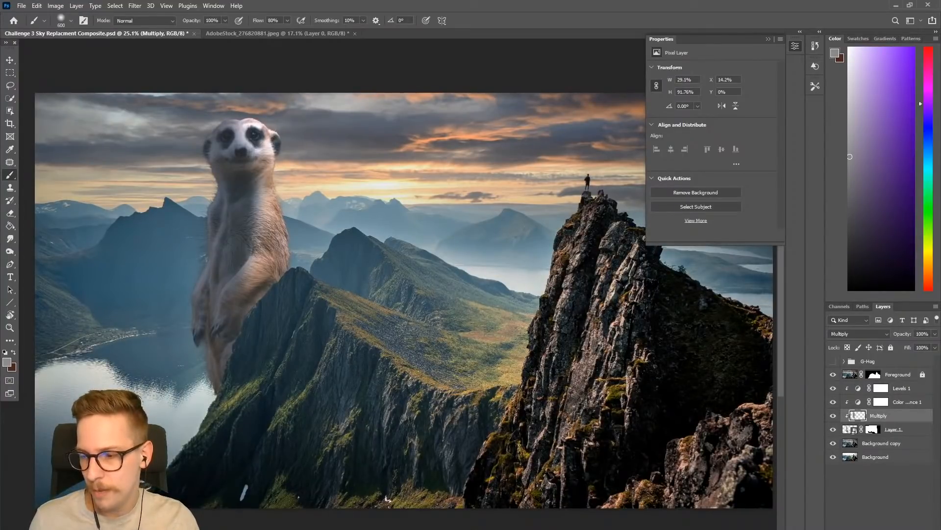
scroll(500, 277, down, 1)
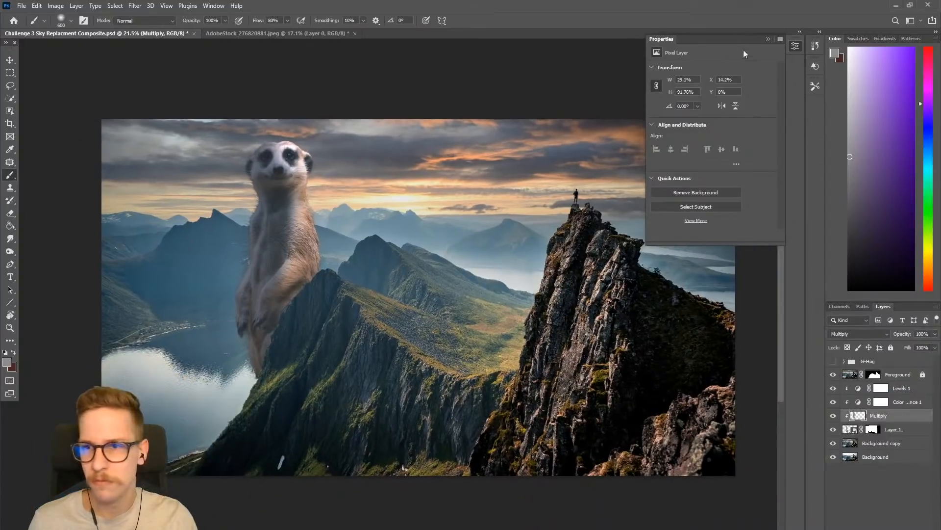
click(765, 38)
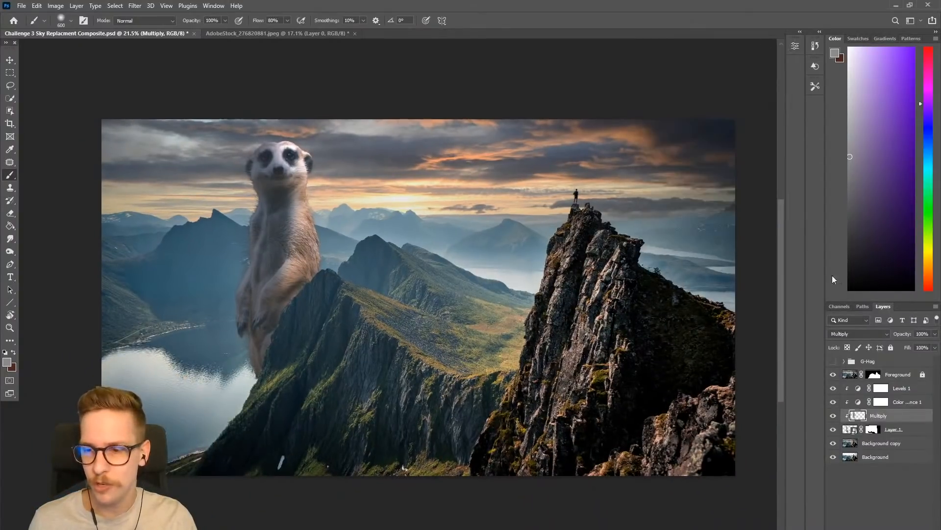
click(833, 375)
click(833, 374)
scroll(681, 260, up, 2)
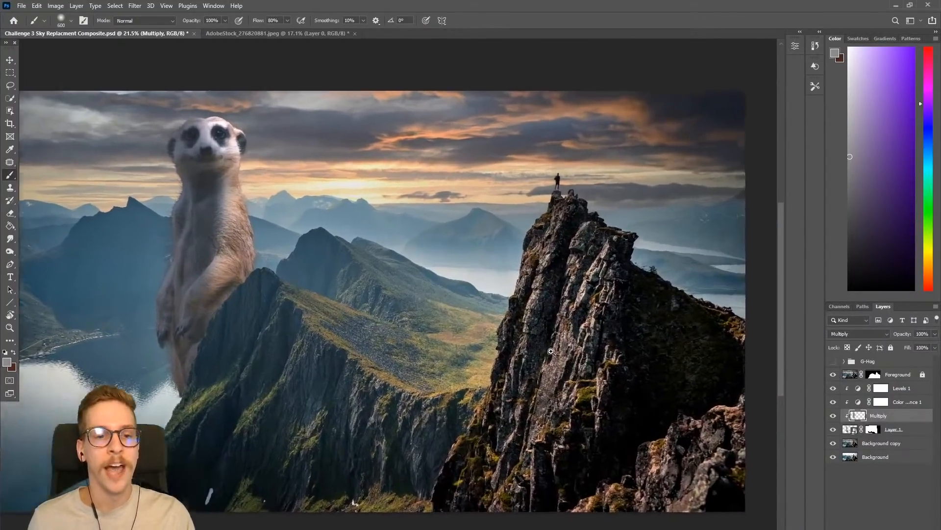
scroll(546, 361, down, 1)
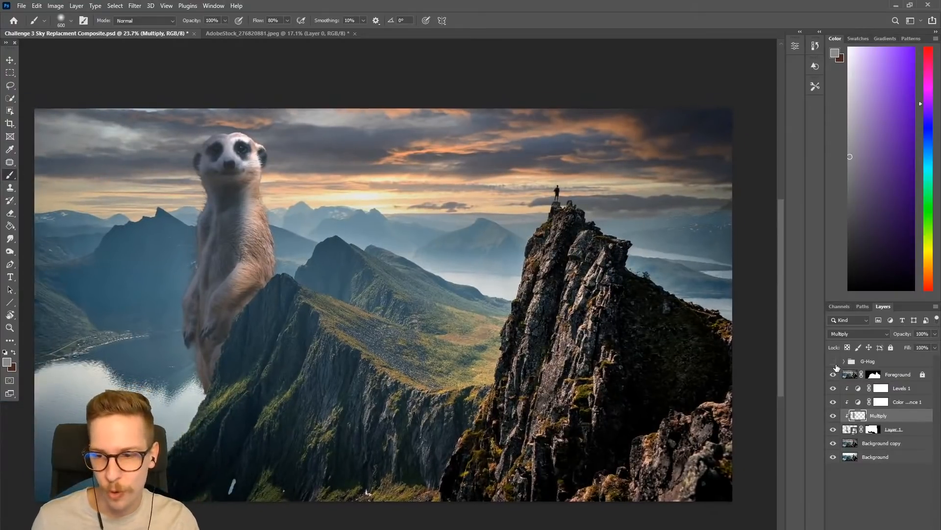
Expand the G-Hog group, check the Multiply shading, and swap the visible animal from the Layer 1 meerkat to the Groundhog
click(843, 361)
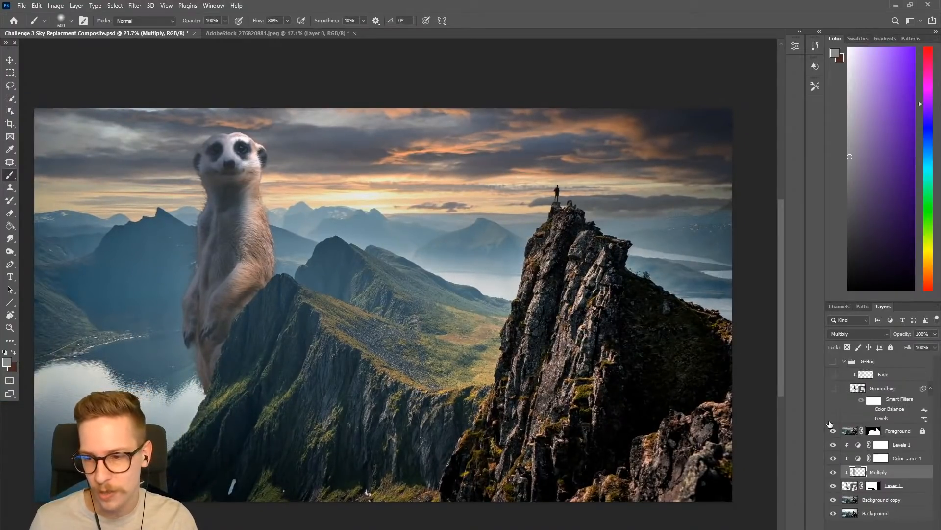
click(833, 474)
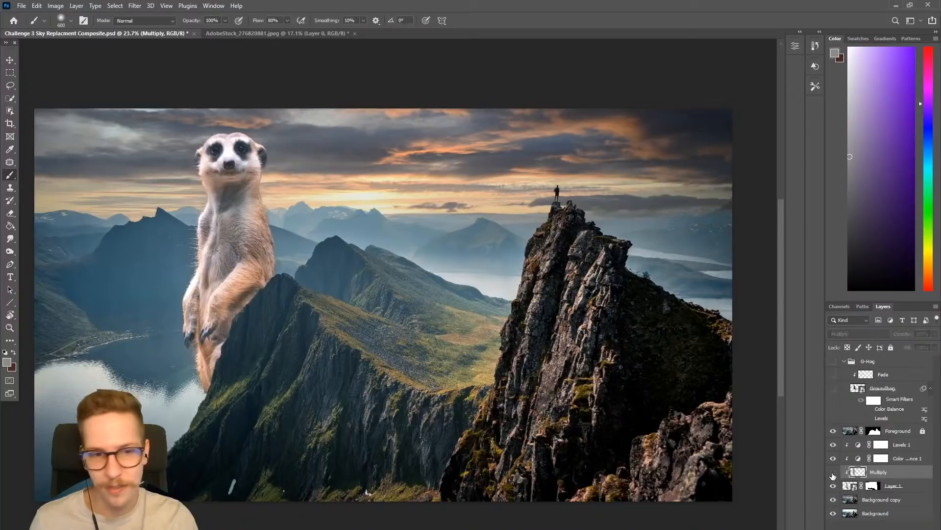
click(833, 472)
click(833, 486)
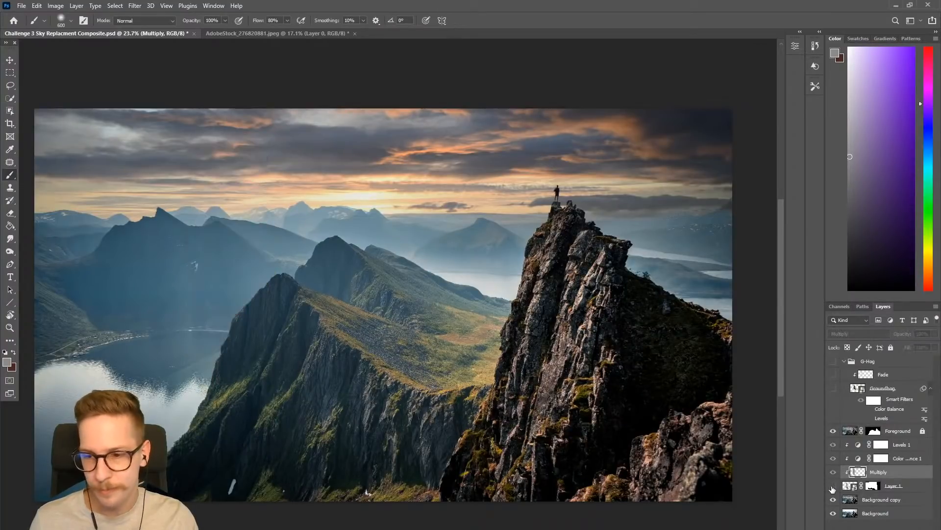
click(834, 388)
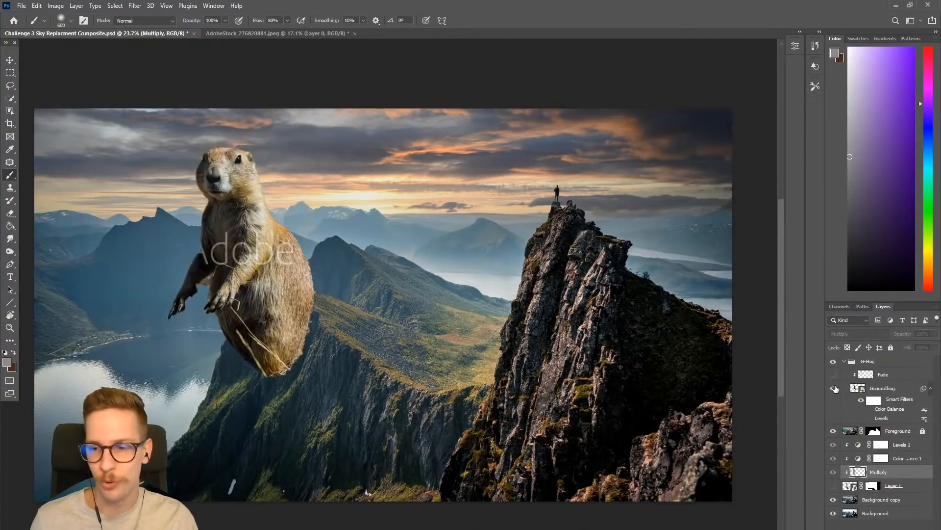
Check the Groundhog's Fade layer and turn on its Levels and Color Balance smart filters
click(833, 374)
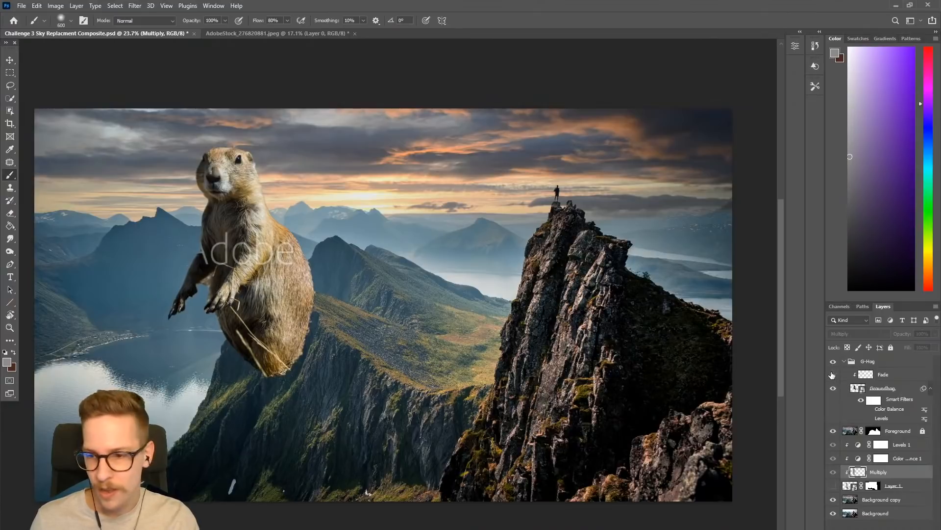
click(832, 374)
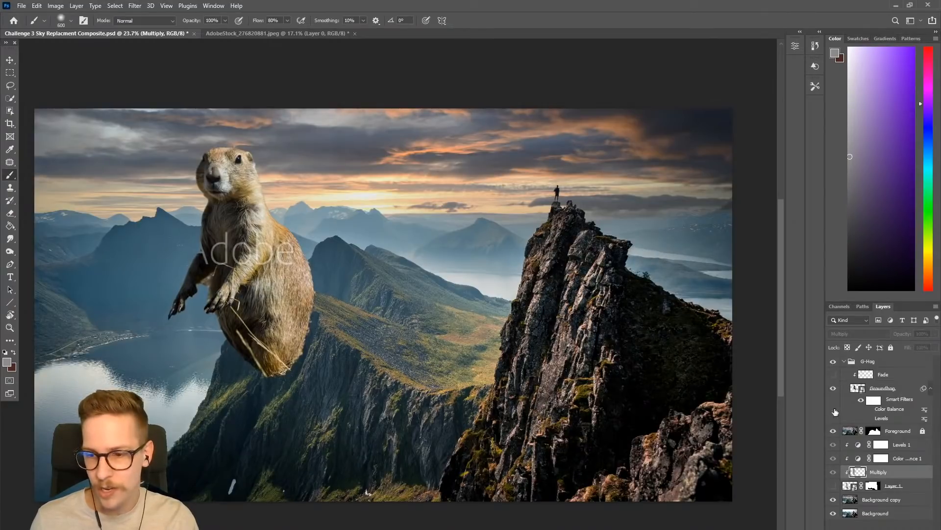
click(869, 410)
click(869, 410)
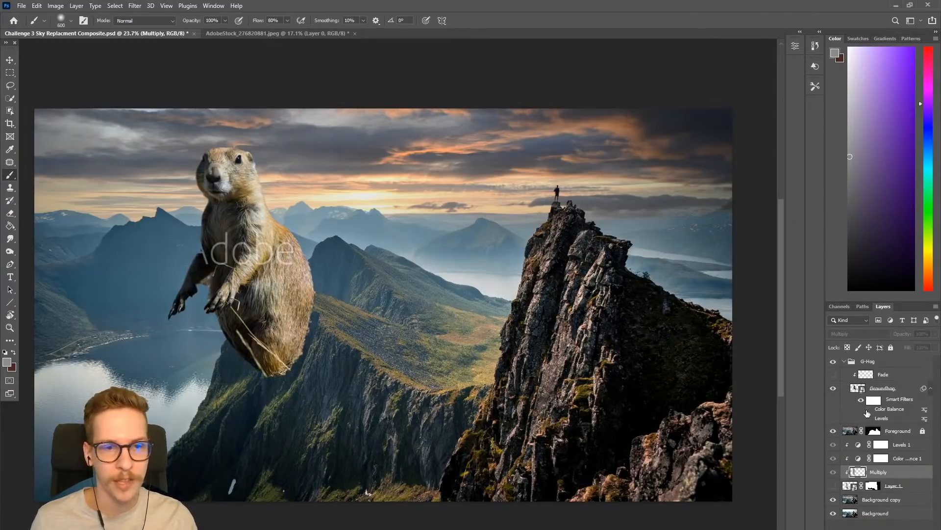
click(869, 418)
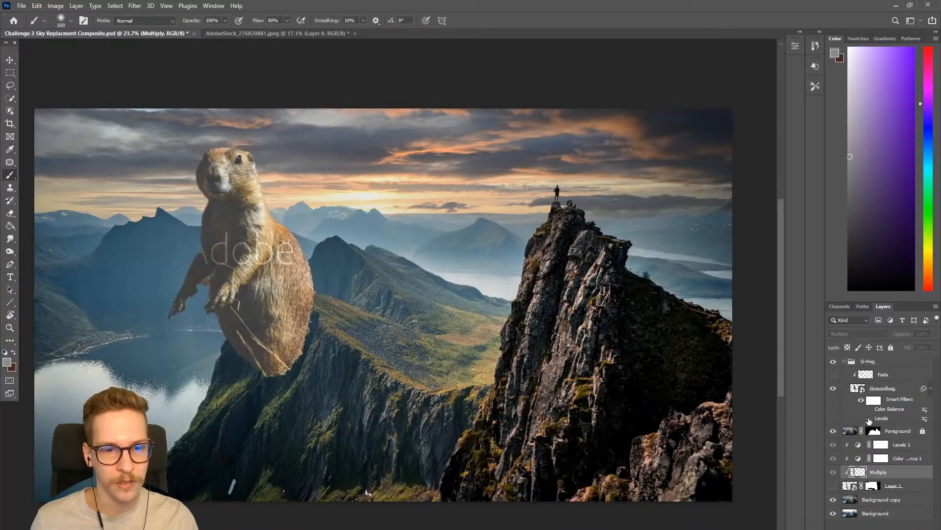
click(870, 419)
click(870, 419)
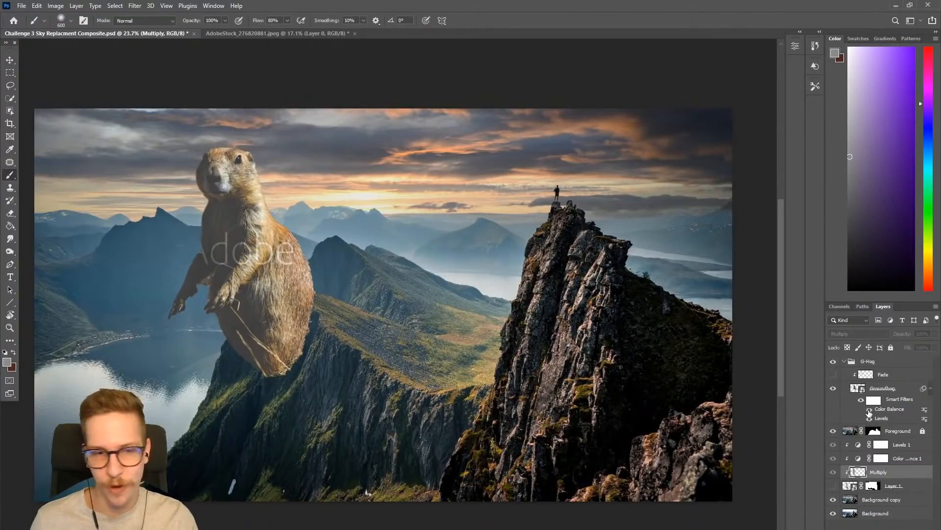
Turn on the Groundhog's Color Balance smart filter and move the collapsed G-Hog group directly beneath the Foreground layer
click(869, 411)
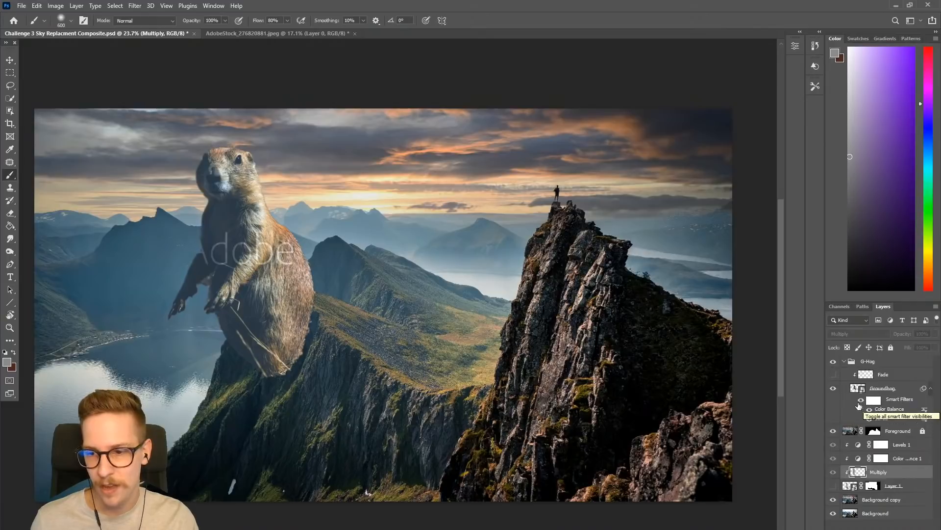
click(843, 361)
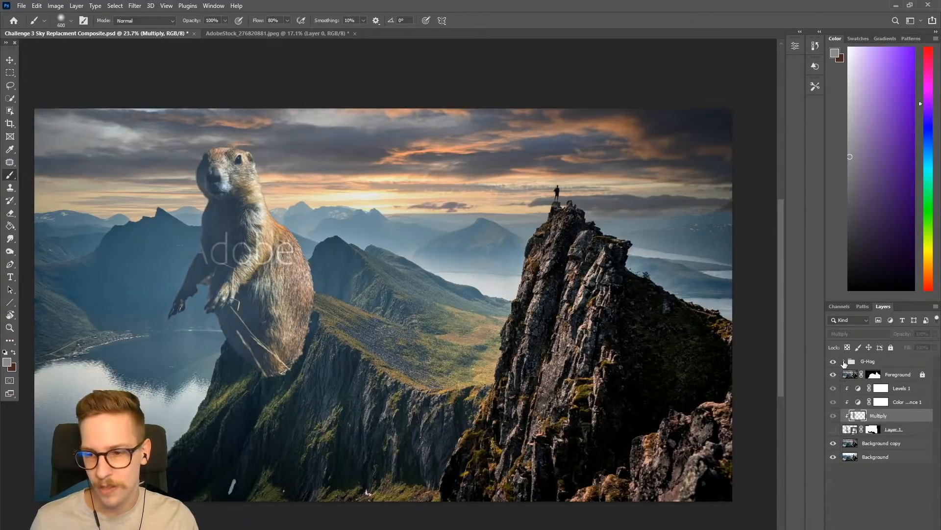
drag(867, 367, 873, 382)
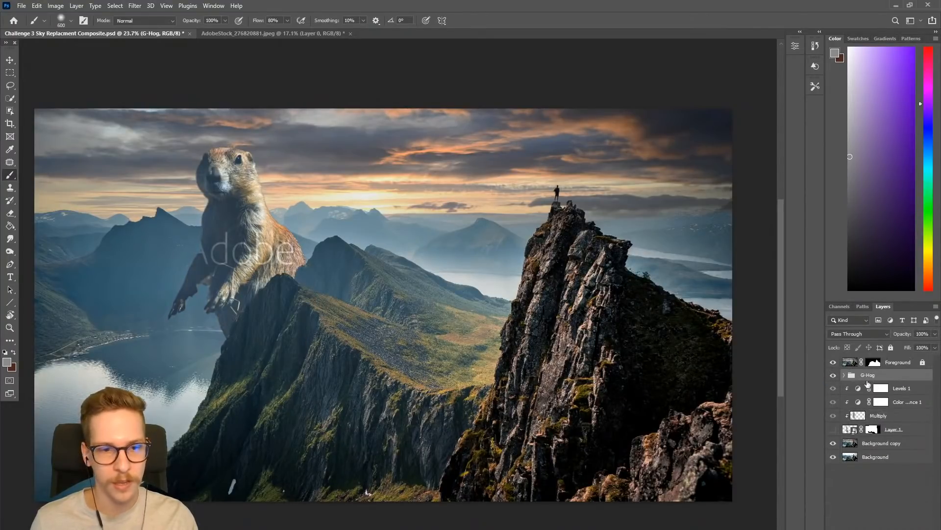
Expand the G-Hog group and compare the Groundhog with its Levels and Color Balance smart filters off and on
click(844, 375)
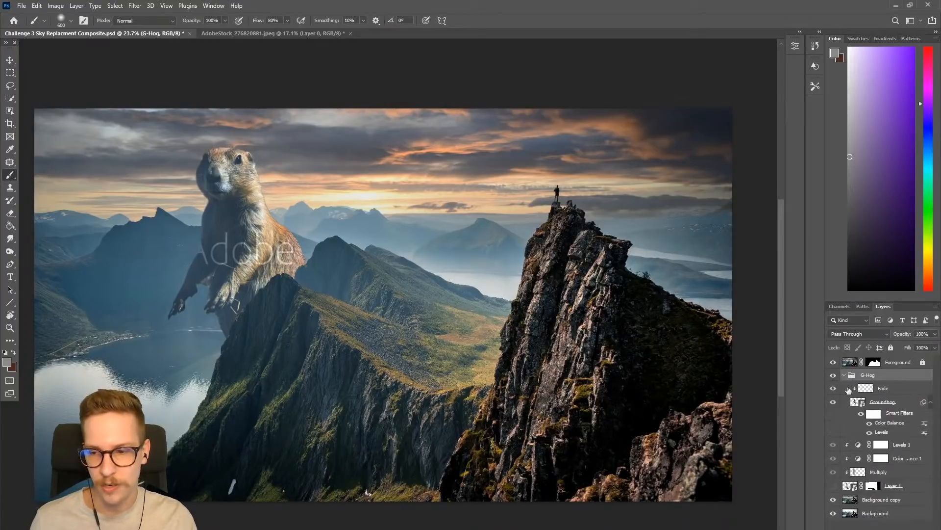
click(870, 431)
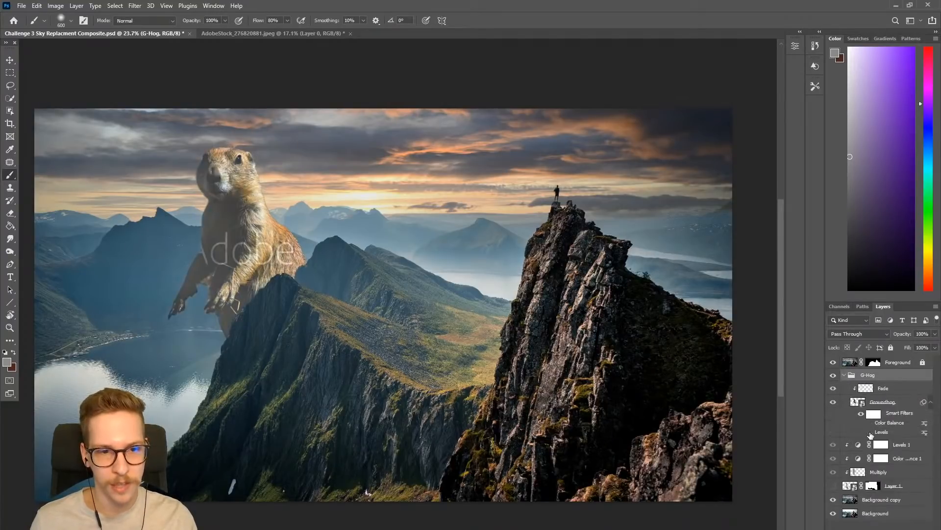
click(870, 433)
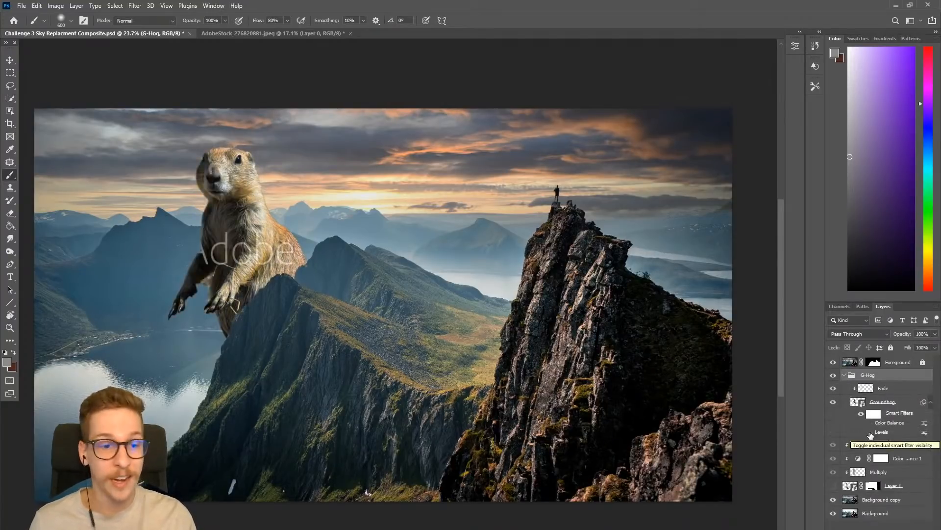
click(870, 432)
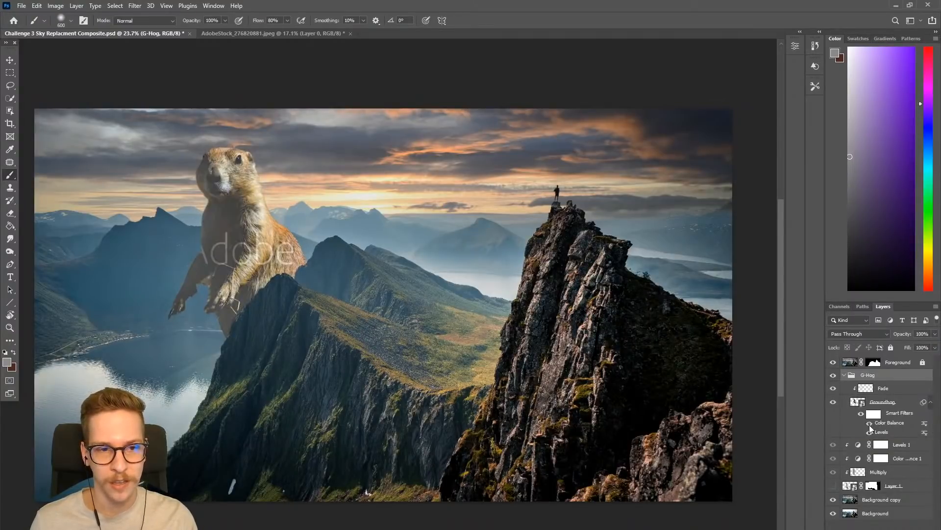
click(870, 425)
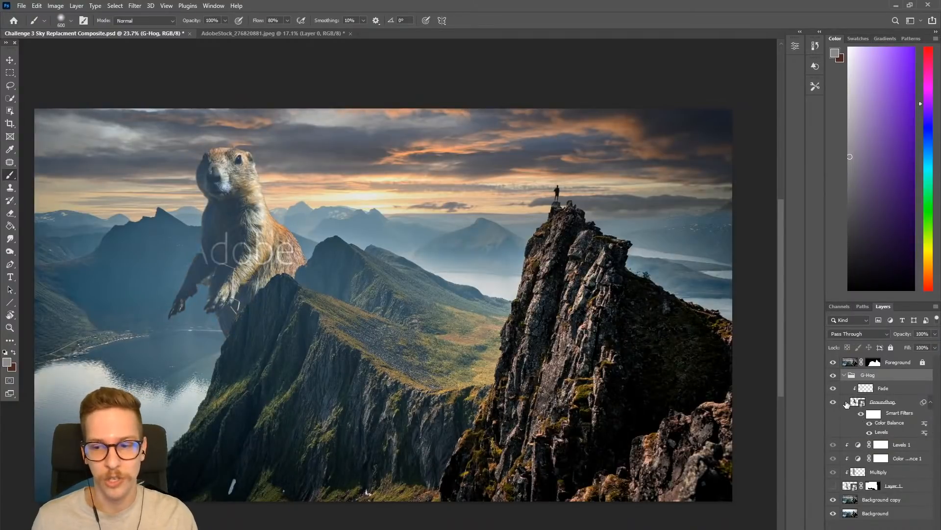
Collapse the G-Hog group, show the Layer 1 meerkat, hide the groundhog group, and save the composite
click(844, 376)
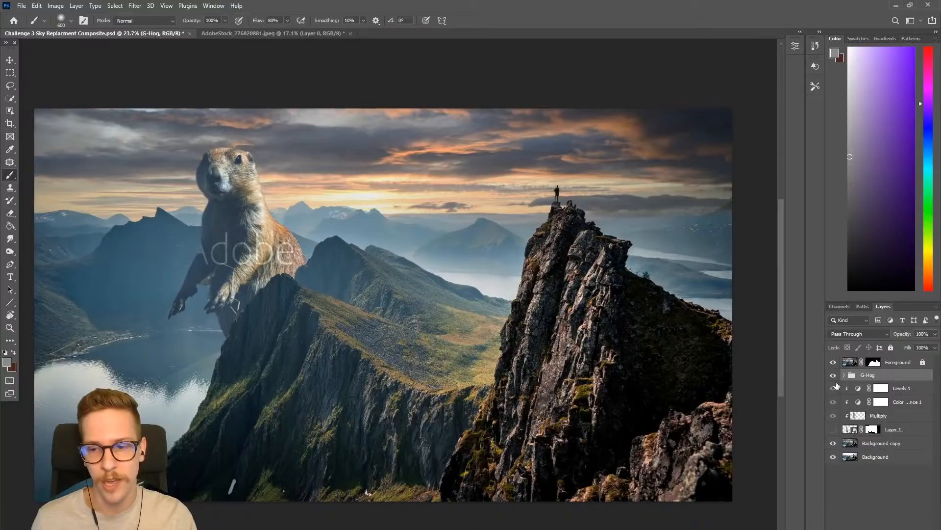
click(833, 430)
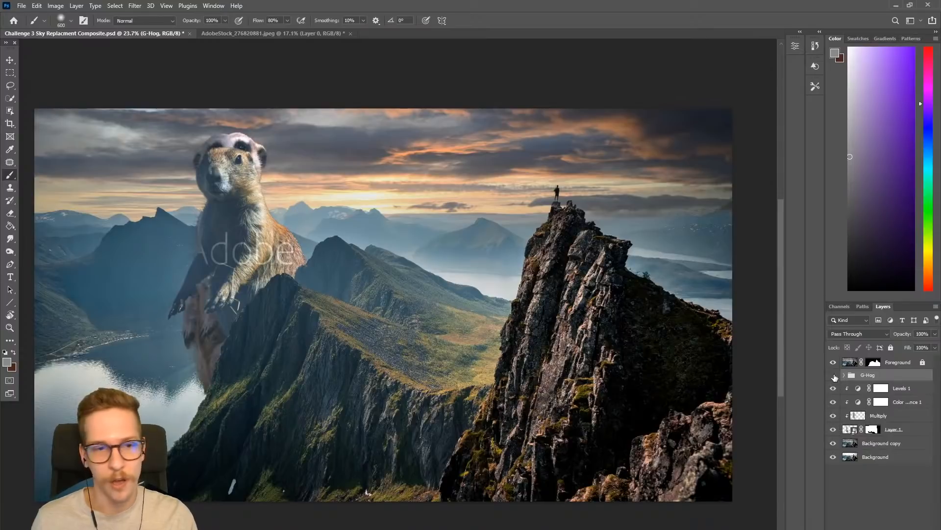
click(833, 375)
mouse_move(394, 341)
mouse_down()
mouse_move(404, 342)
mouse_move(398, 348)
mouse_up()
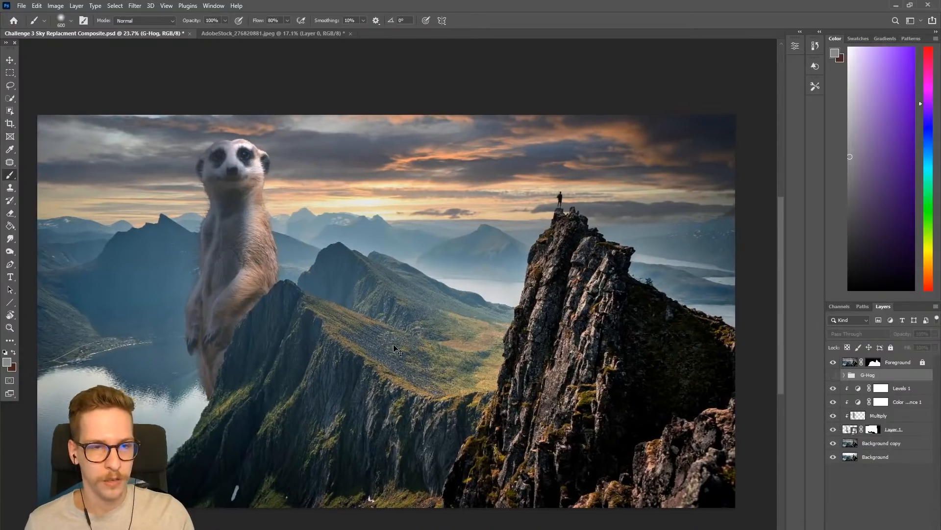
key(ctrl+s)
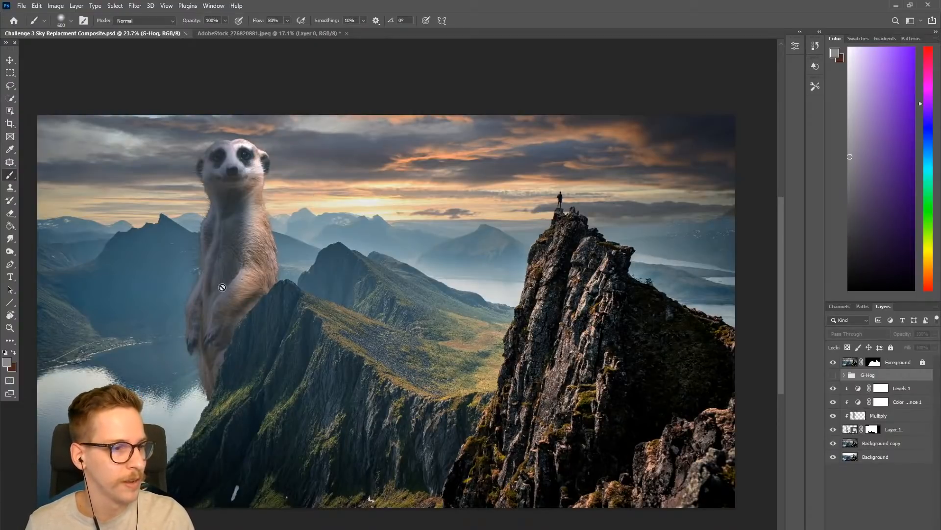
drag(313, 285, 306, 285)
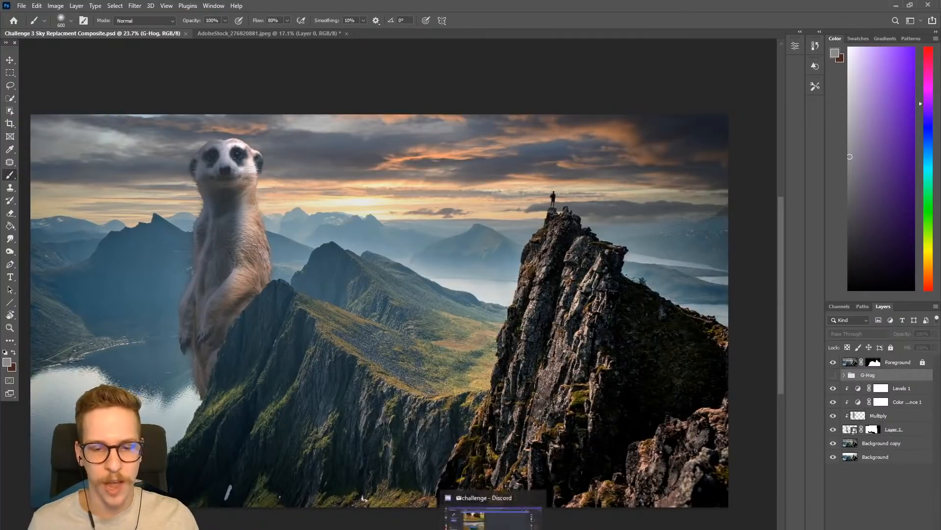
Switch to Discord's challenge channel and examine the latest entries enlarged: the forest SOS text and the blue and pink hybrid animals
click(492, 526)
scroll(396, 394, down, 15)
scroll(412, 407, down, 10)
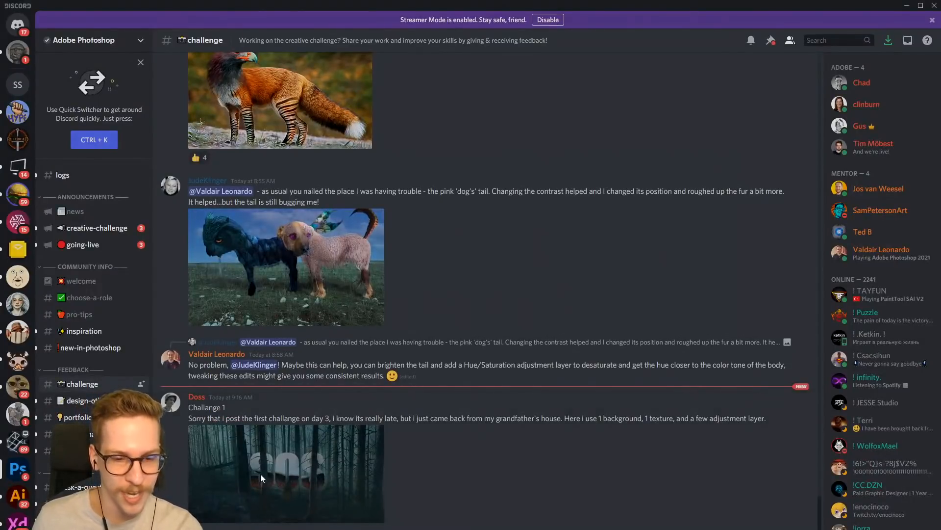
click(261, 473)
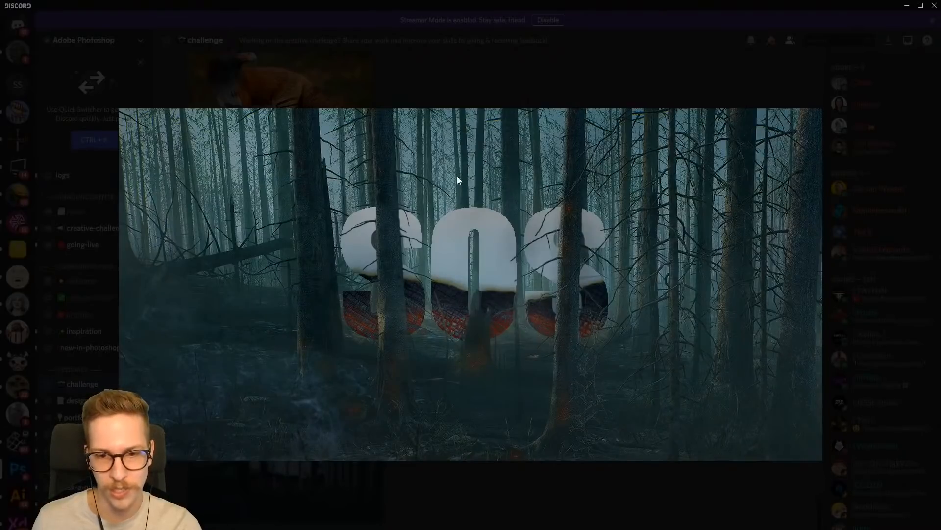
click(501, 53)
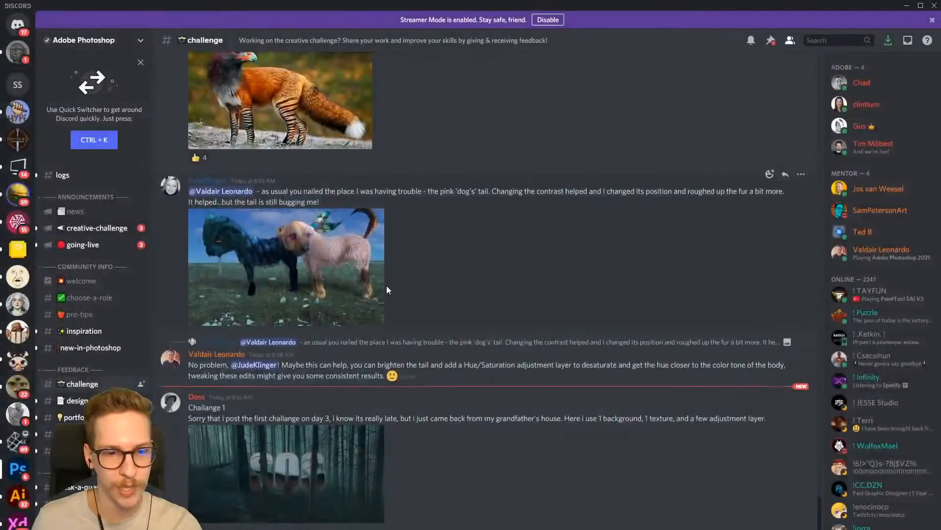
scroll(386, 285, up, 2)
click(354, 319)
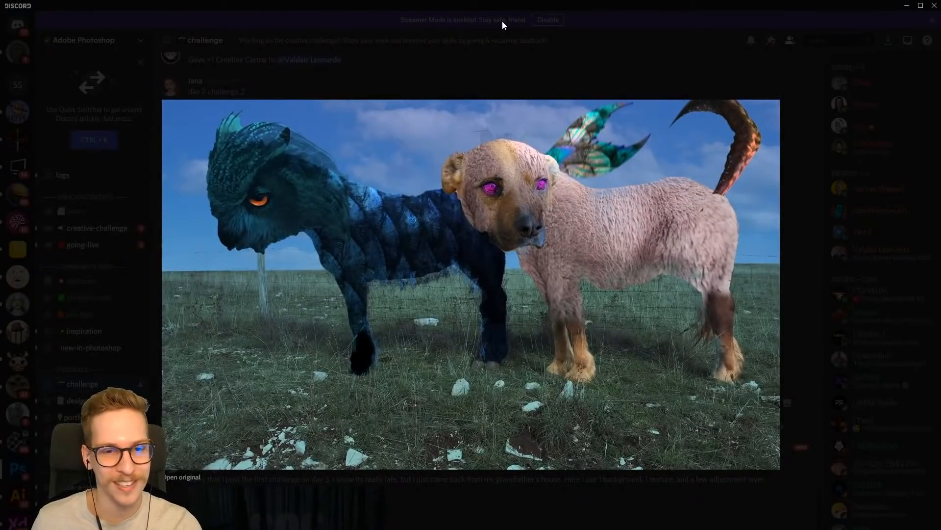
click(469, 60)
Examine the bird-headed fox and the winged white horse entries enlarged in the challenge channel
scroll(280, 245, up, 3)
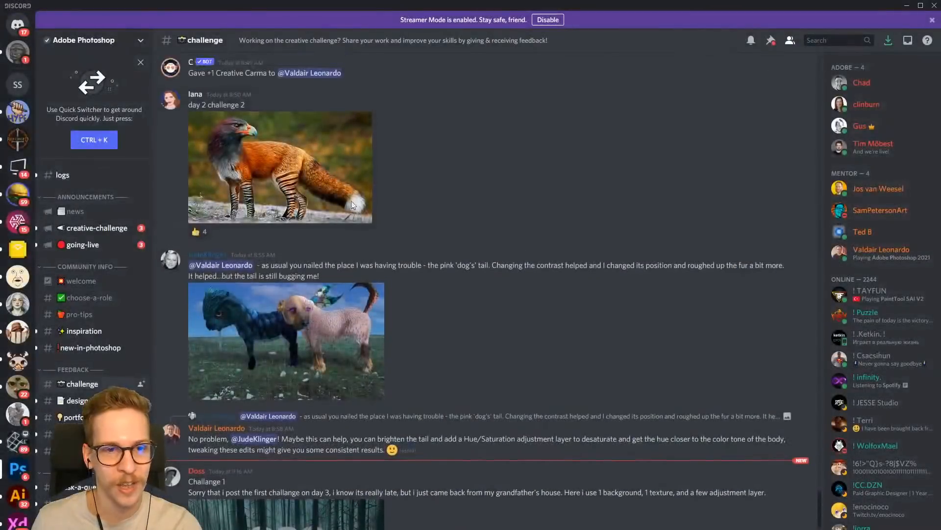
click(280, 301)
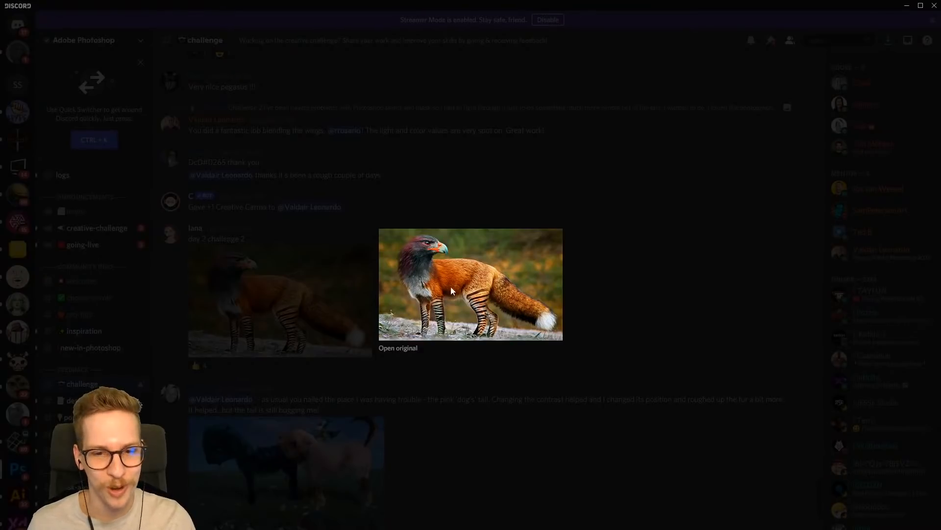
click(444, 163)
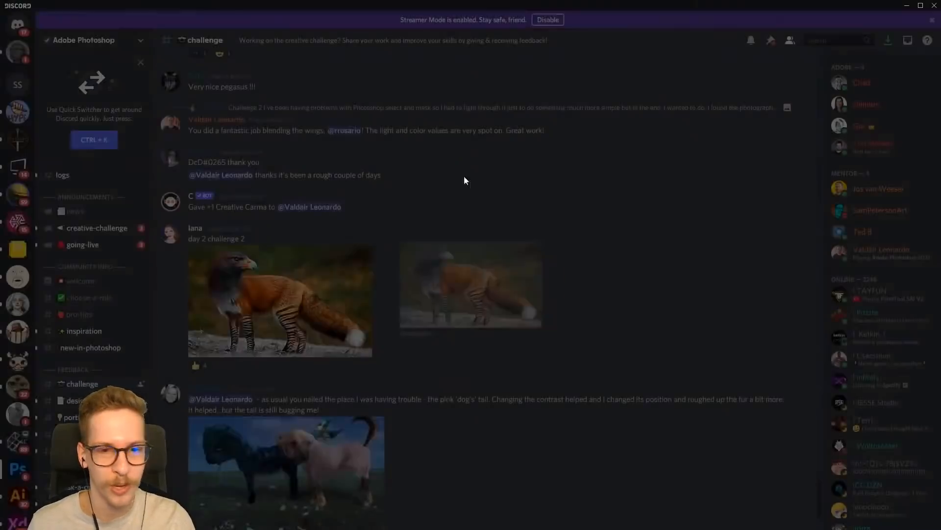
scroll(421, 241, up, 6)
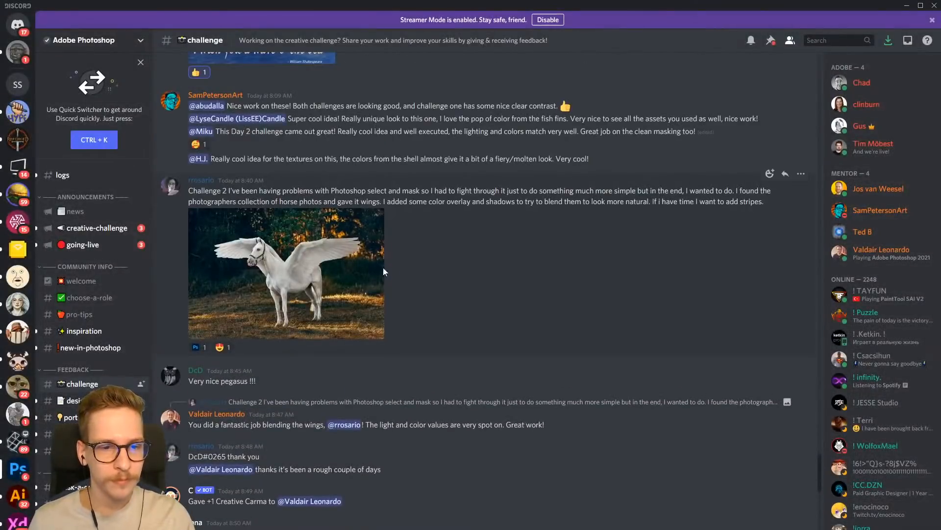
click(327, 273)
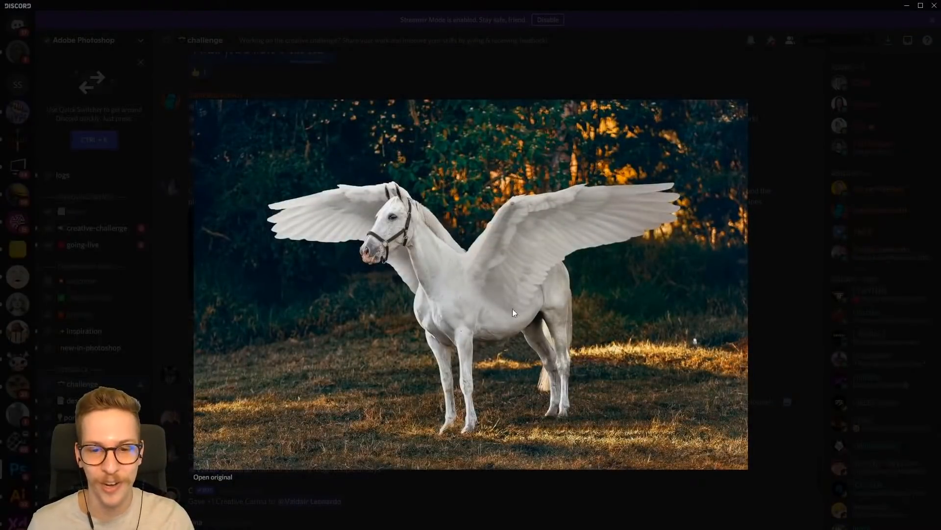
click(415, 63)
Examine the dolphin-tailed sea creature entry and its six stock photos, enlarging the finished artwork
scroll(378, 178, up, 6)
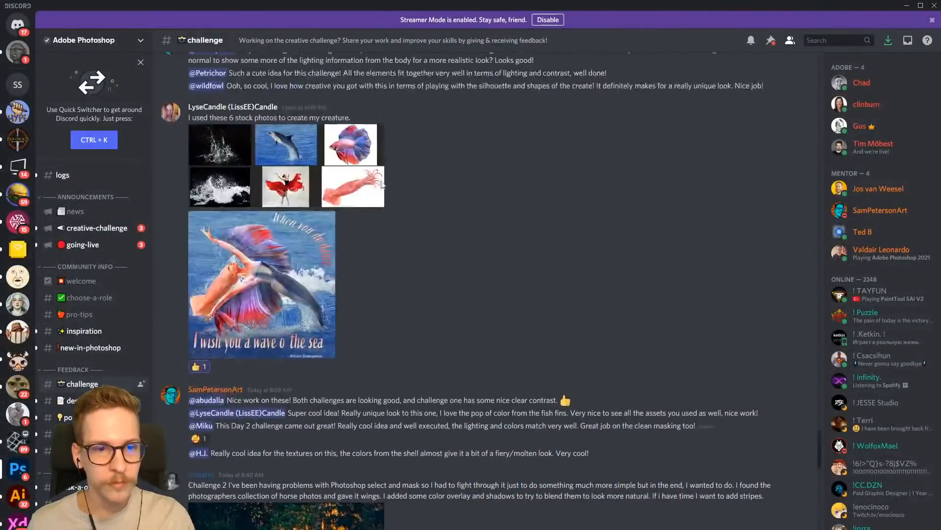
scroll(326, 329, up, 3)
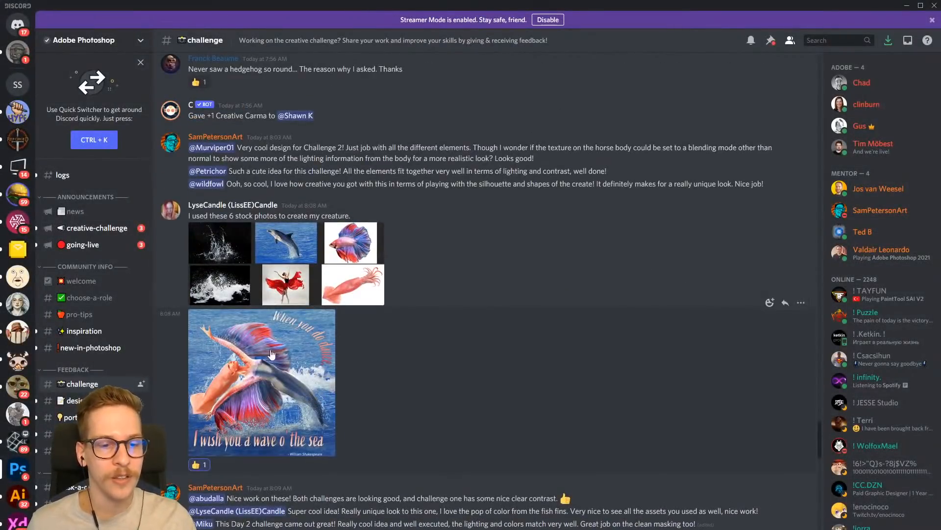
click(279, 419)
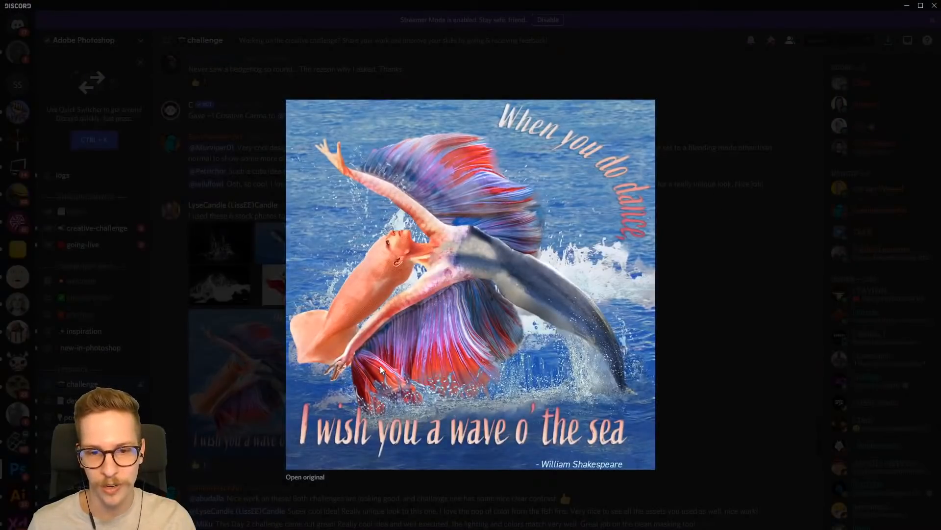
click(690, 157)
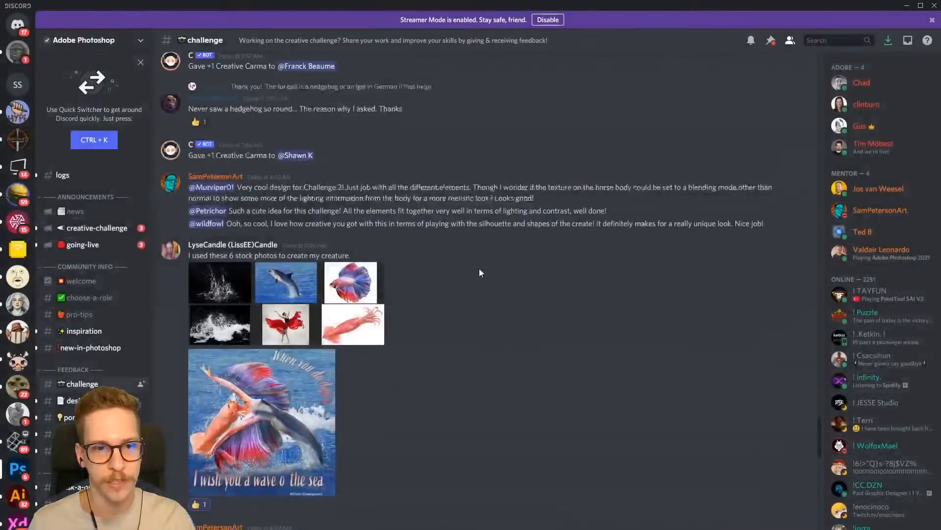
Browse the earlier hybrid-animal entries and examine the squirrel wizard and the many-eyed zebra-cheetah enlarged
scroll(480, 270, up, 20)
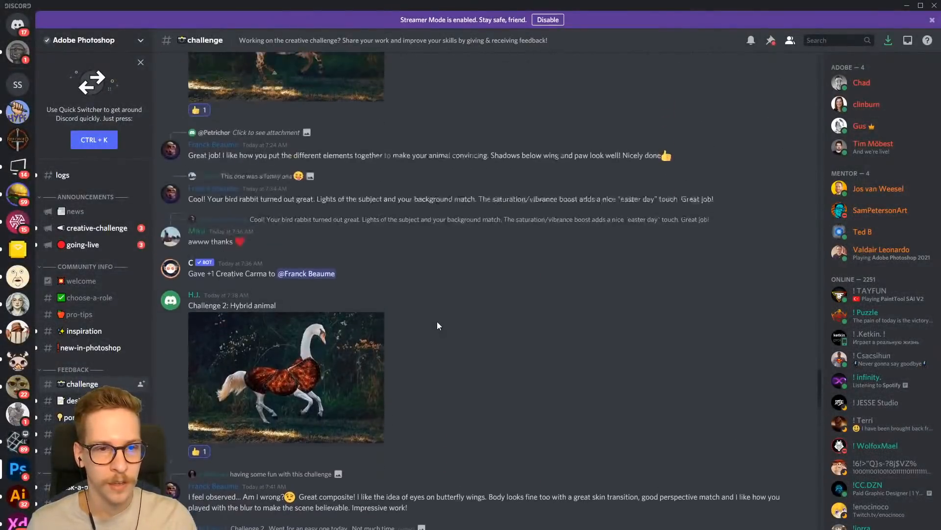
scroll(438, 326, up, 5)
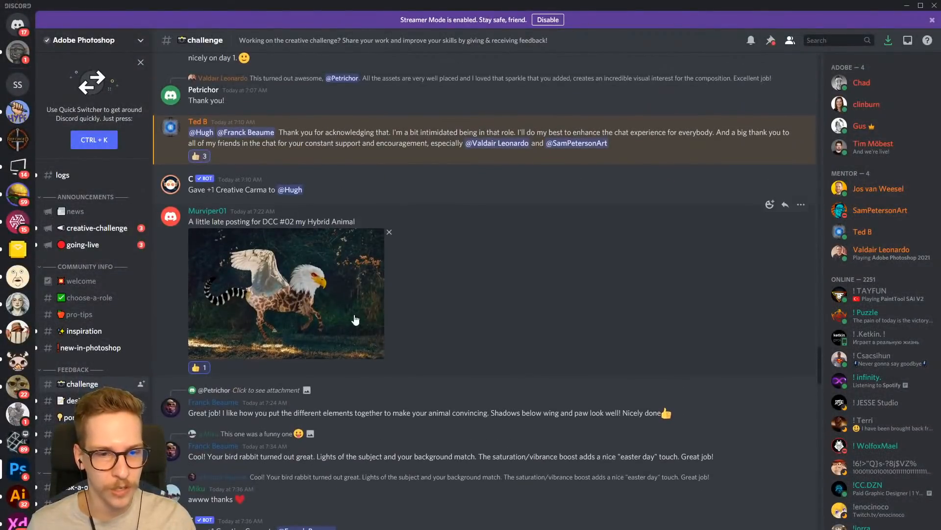
scroll(355, 320, up, 15)
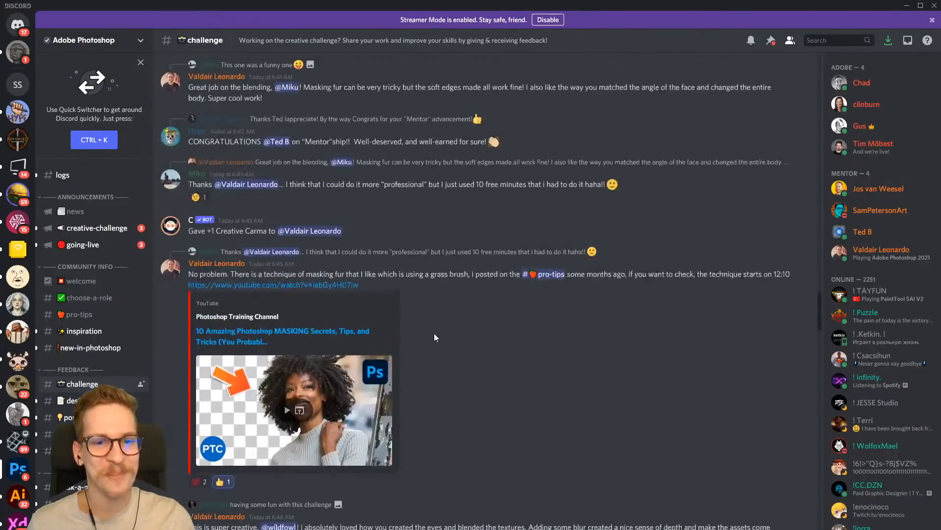
scroll(434, 337, up, 15)
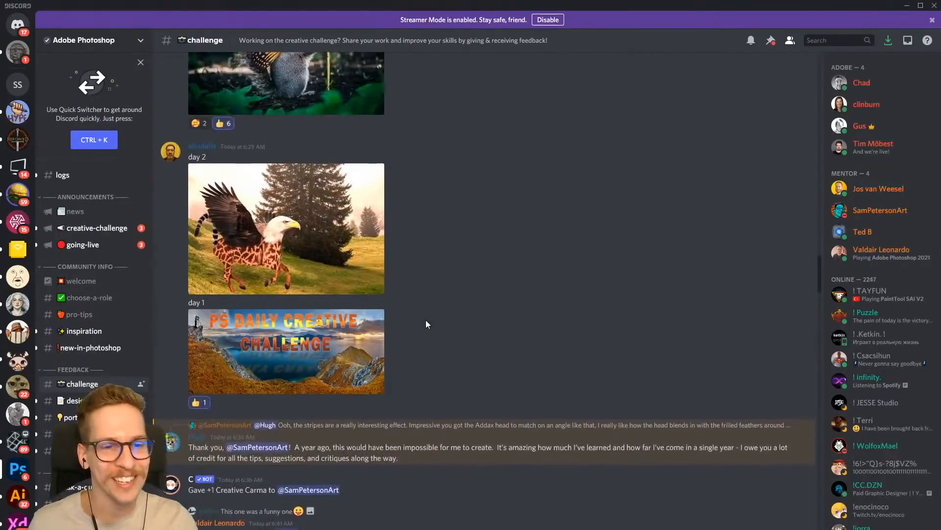
scroll(424, 321, up, 6)
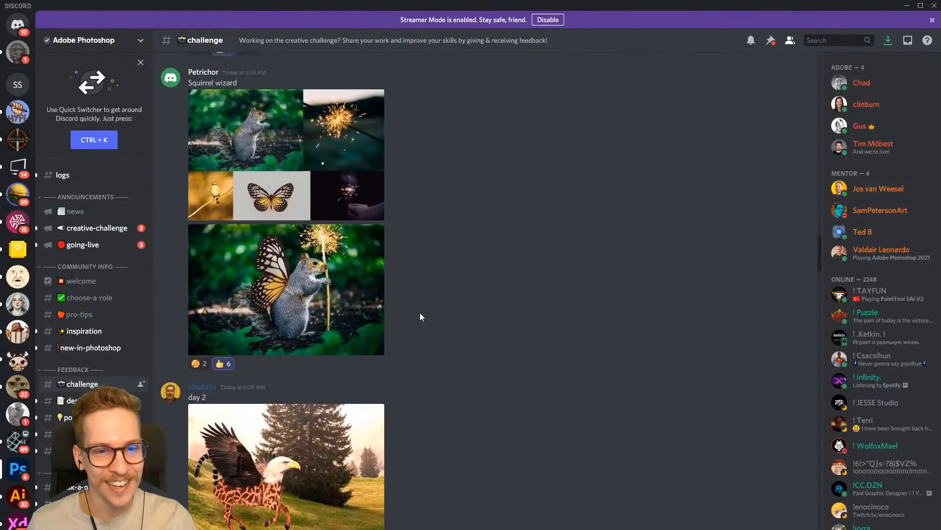
scroll(412, 326, up, 3)
click(353, 380)
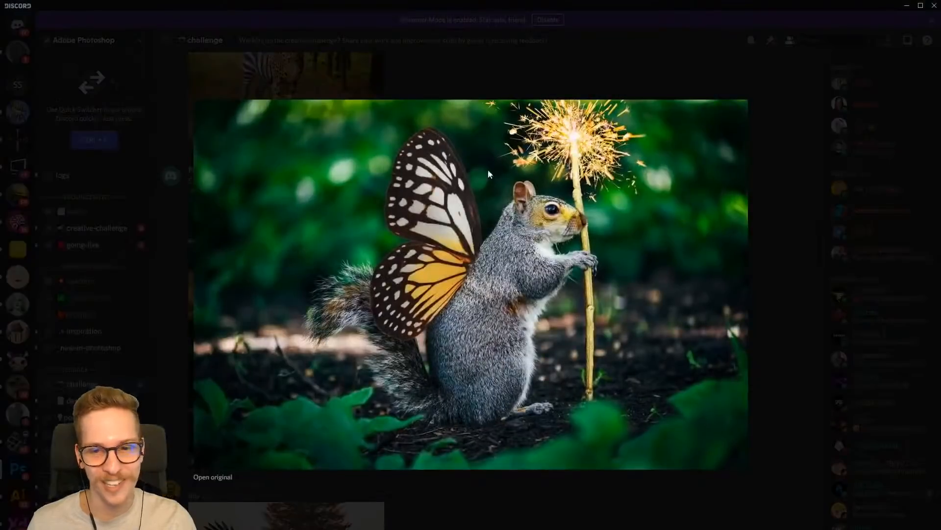
click(488, 44)
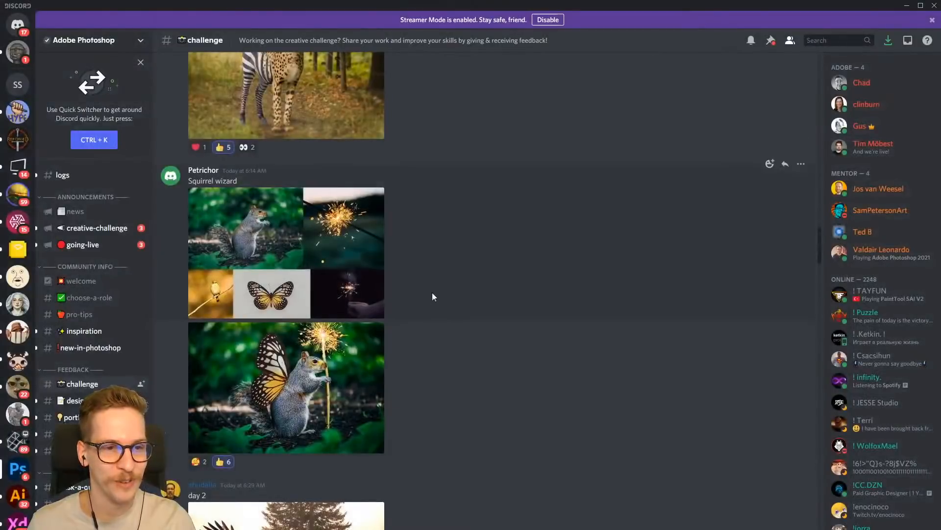
scroll(464, 281, up, 5)
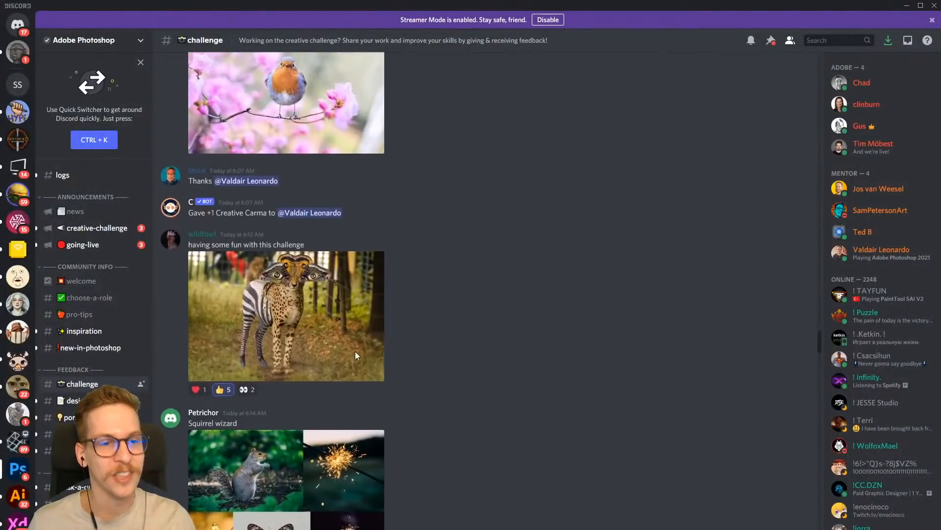
click(355, 351)
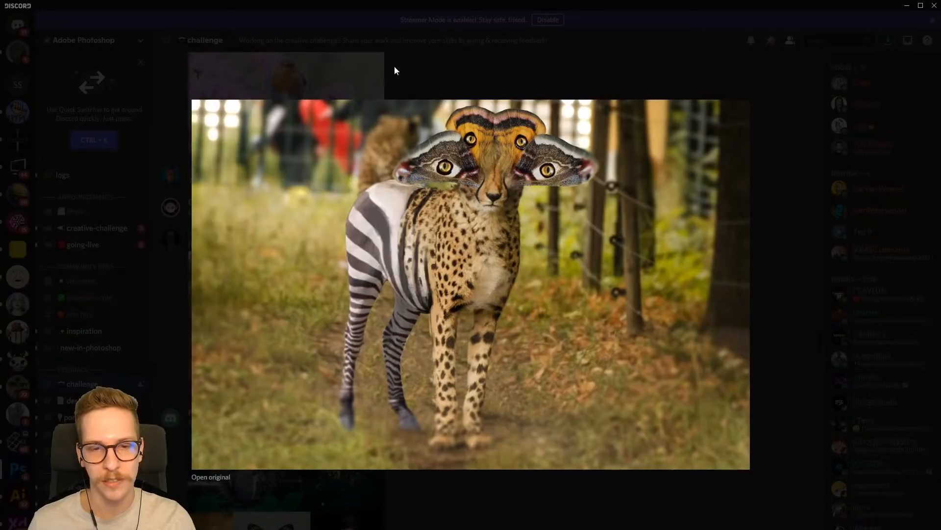
Examine the rabbit-headed bird entry and its original robin photo enlarged in the challenge channel
click(446, 58)
scroll(382, 237, up, 6)
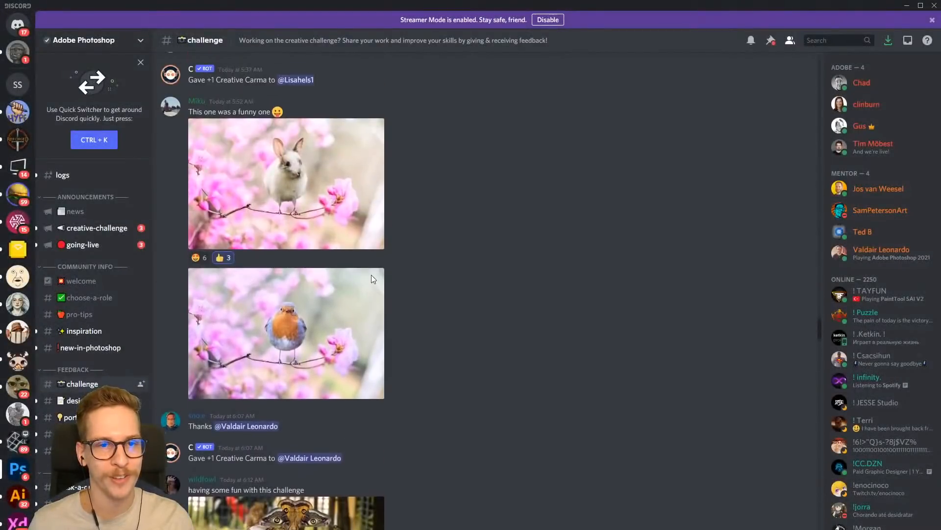
click(333, 246)
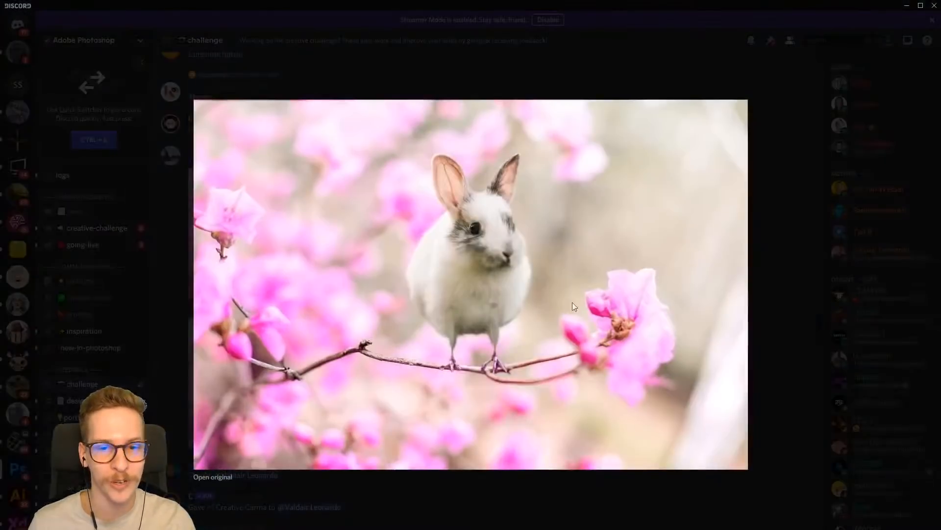
click(582, 60)
click(324, 388)
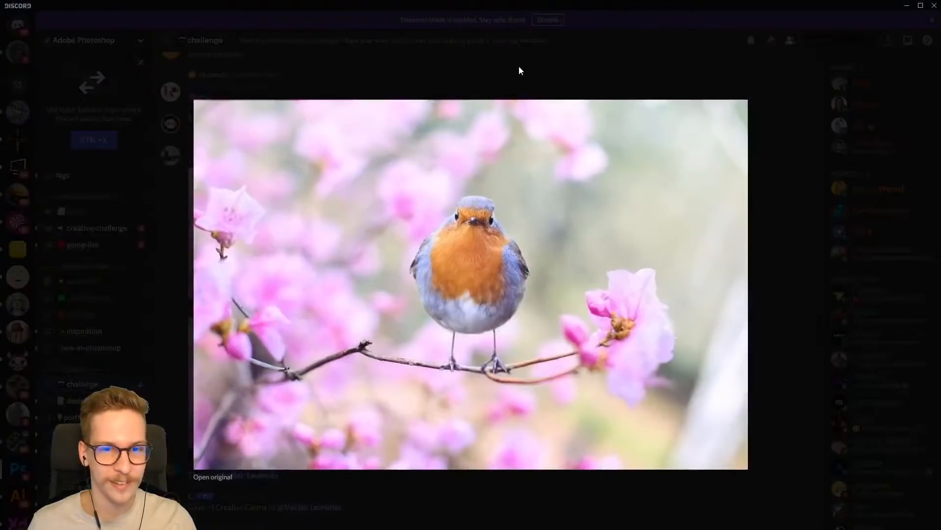
click(518, 57)
Examine the earlier day 1 entry with the "FLY ME TO THE MOON" cloud text enlarged
scroll(388, 238, up, 8)
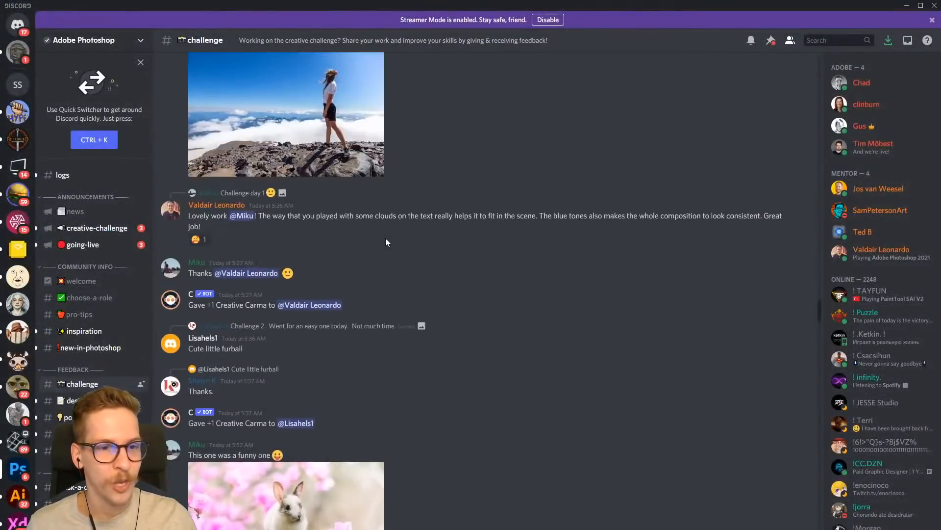
scroll(389, 243, up, 5)
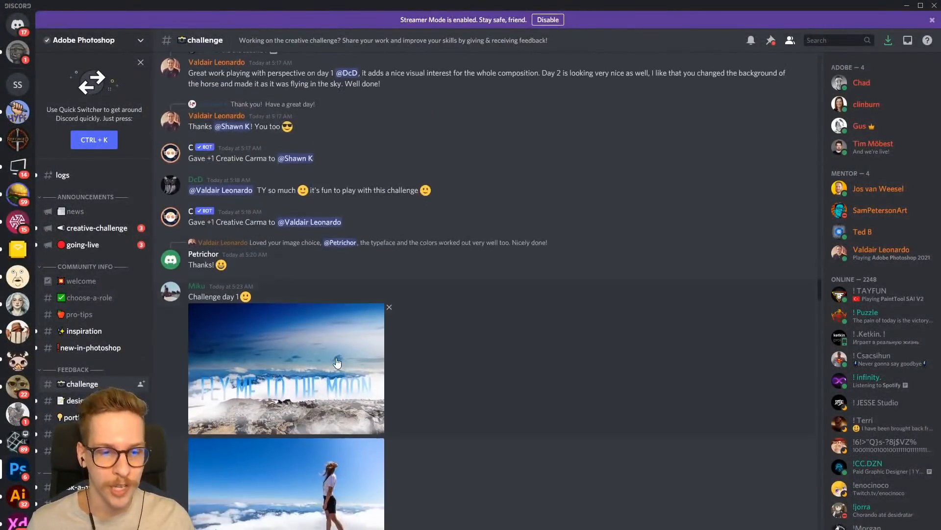
click(337, 361)
click(516, 56)
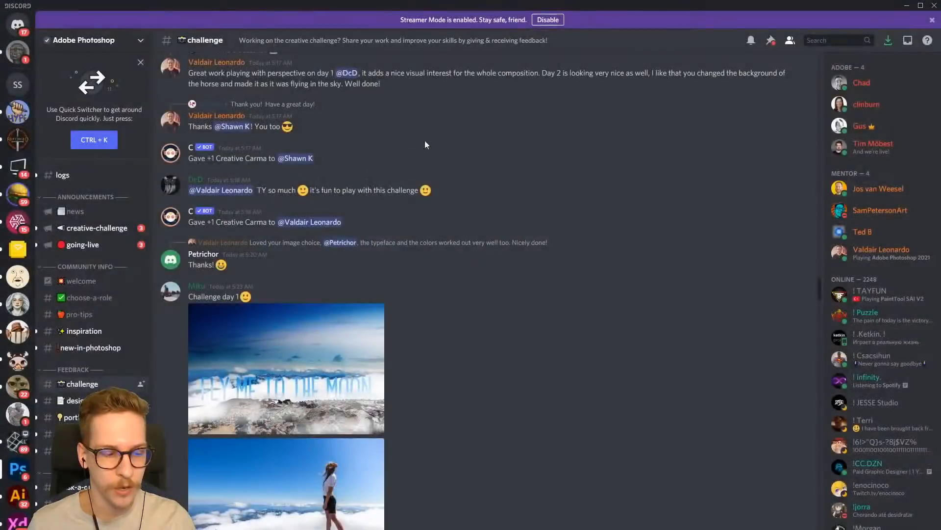
Browse further back through the challenge channel, examining the tiger-faced hedgehog enlarged and finding the winged turtle and "Sea star" entries
scroll(413, 203, up, 10)
scroll(421, 204, up, 10)
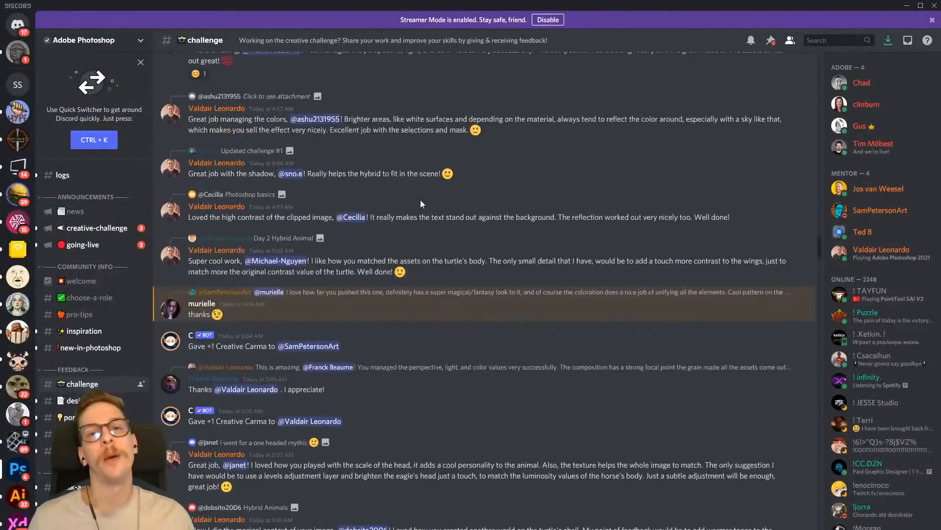
scroll(454, 224, up, 10)
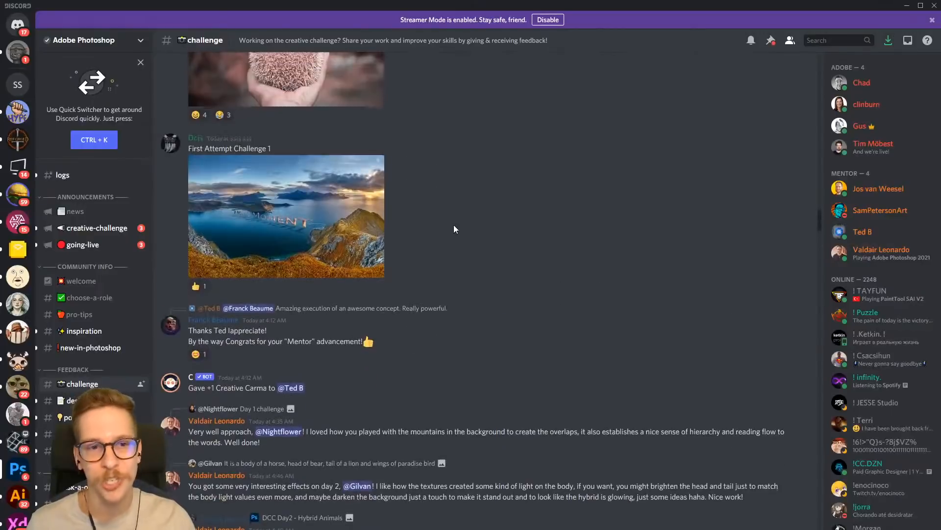
click(341, 246)
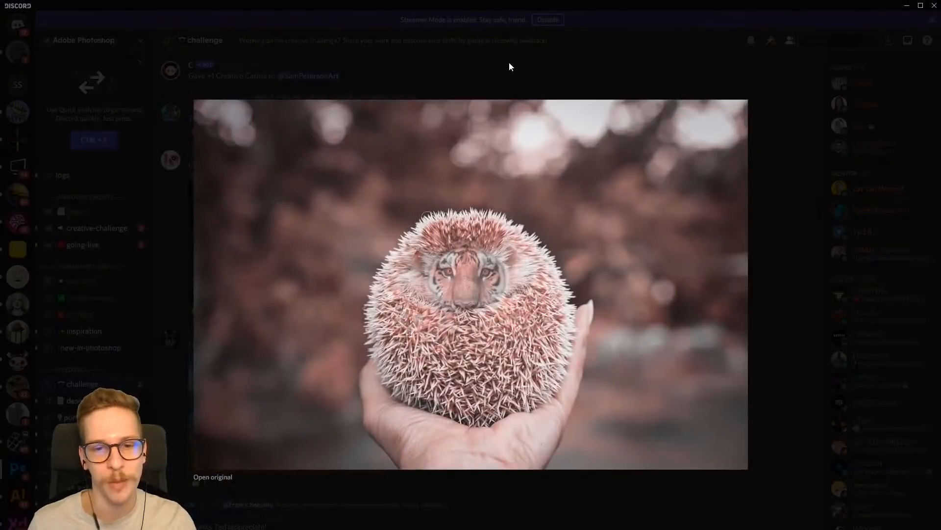
click(509, 63)
scroll(463, 196, up, 10)
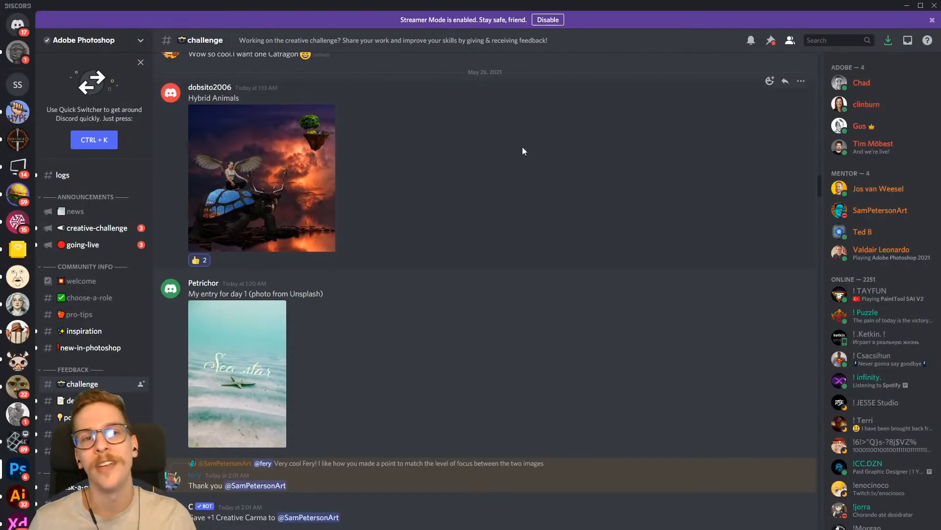
scroll(500, 216, up, 1)
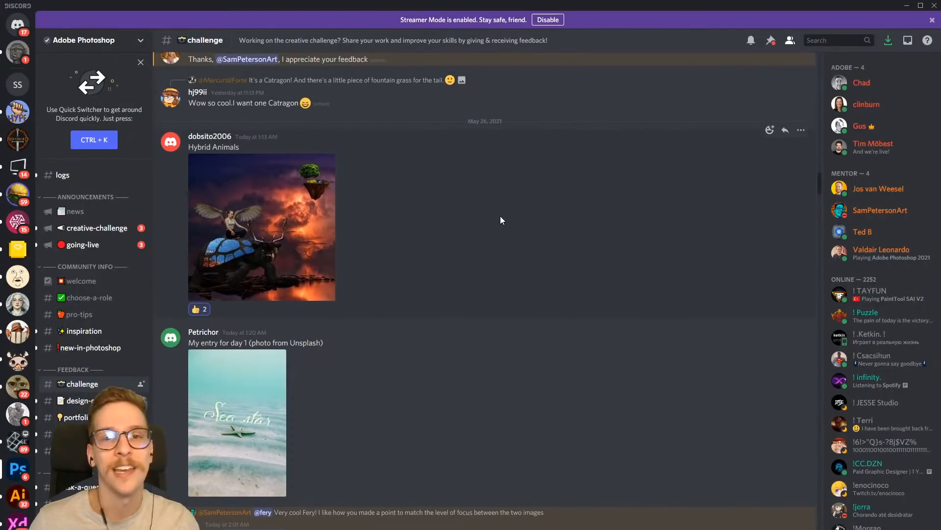